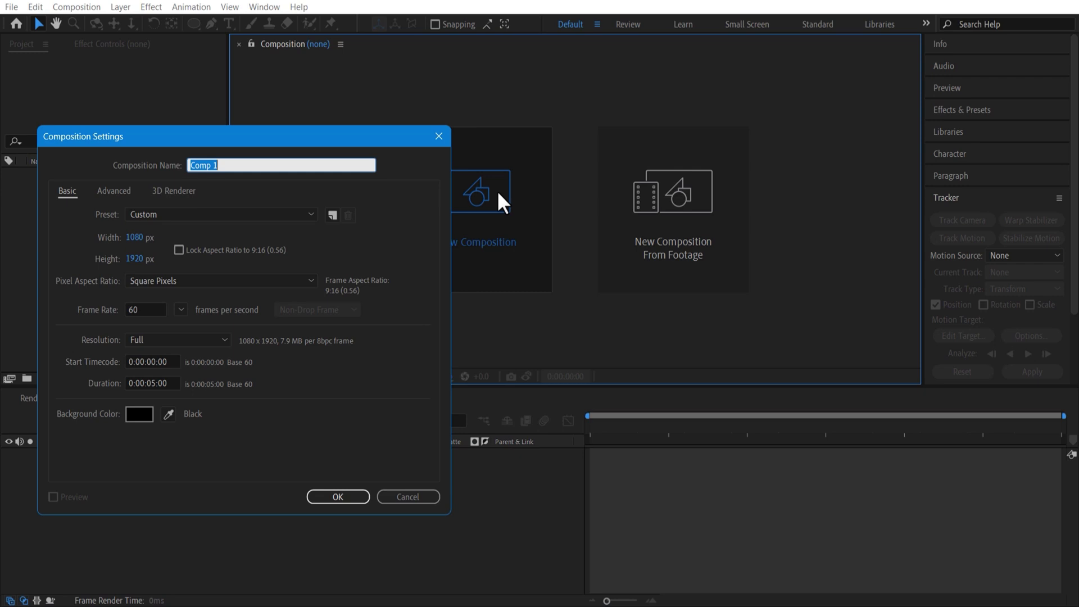
- Name the new 1080×1920, 60 fps, 5-second composition '1st scene'
type("1st scene")
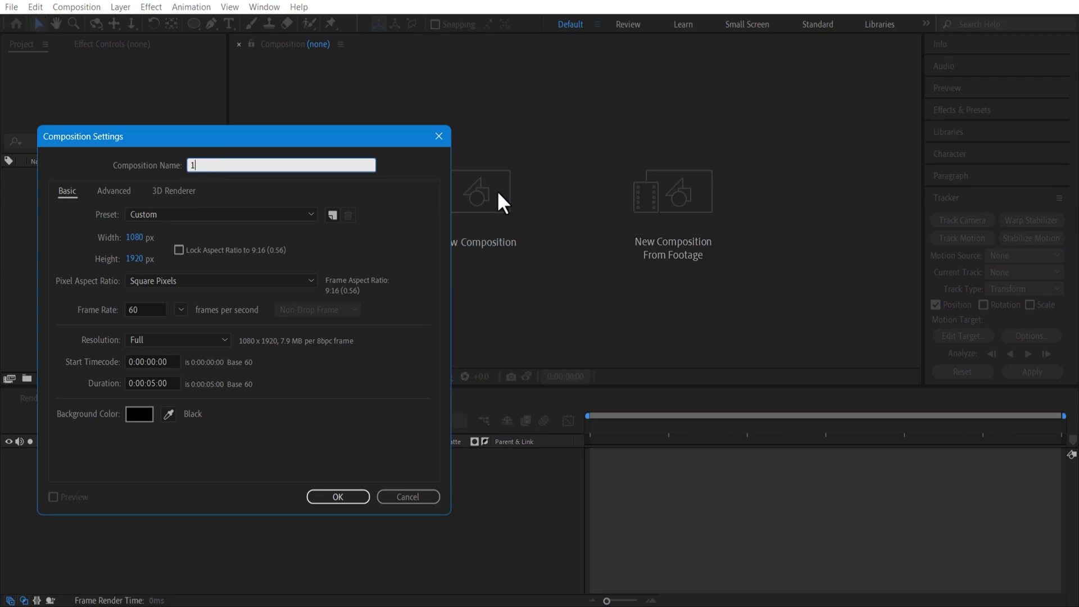
- Confirm the 1st scene composition and select the bg video layer for tracking
left_click(318, 497)
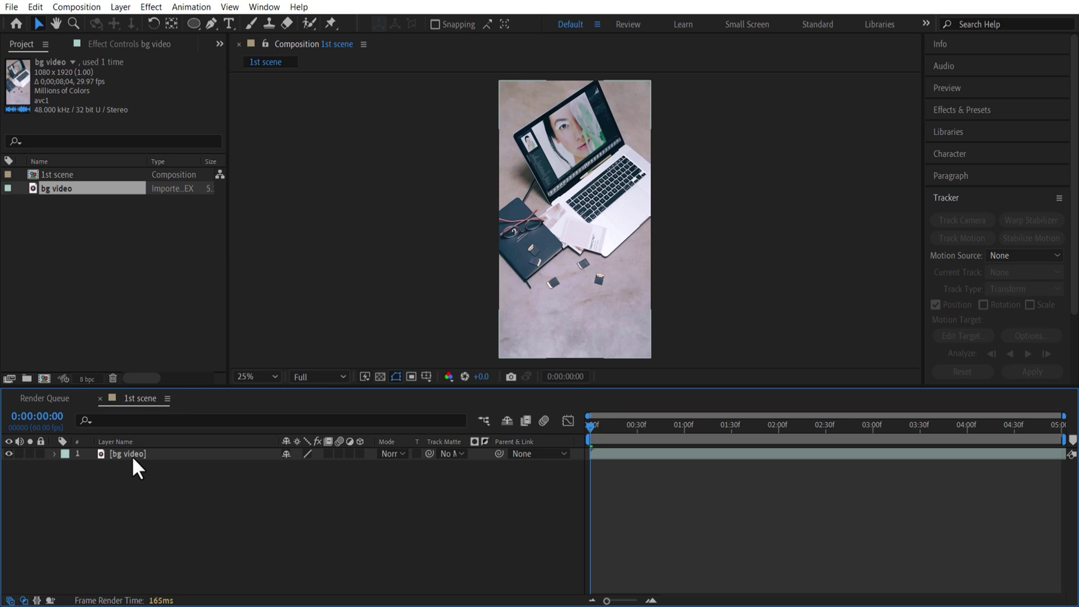
right_click(131, 455)
left_click(174, 508)
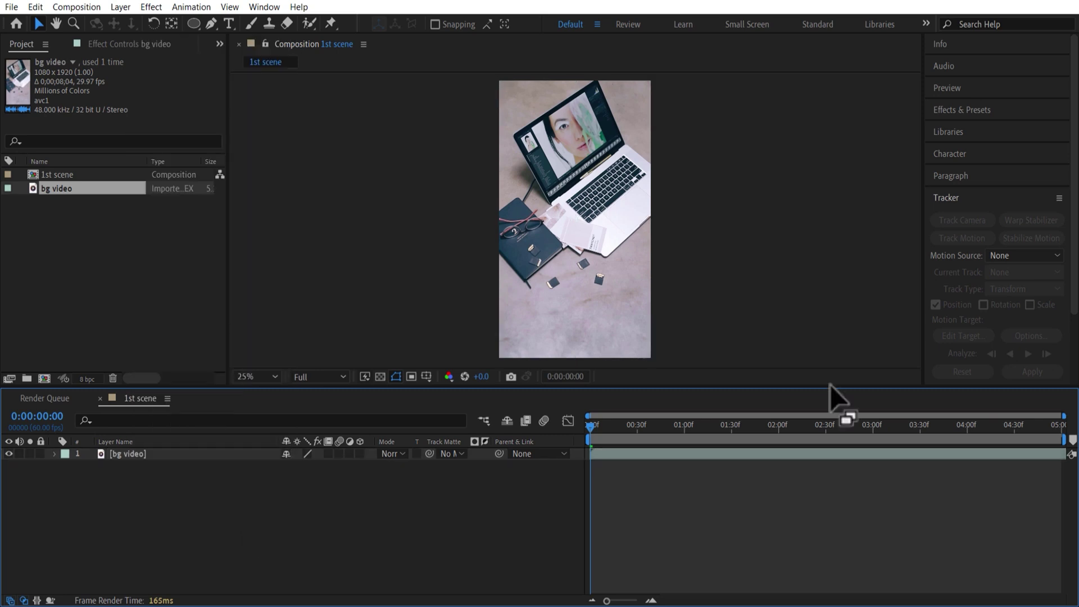
left_click(956, 198)
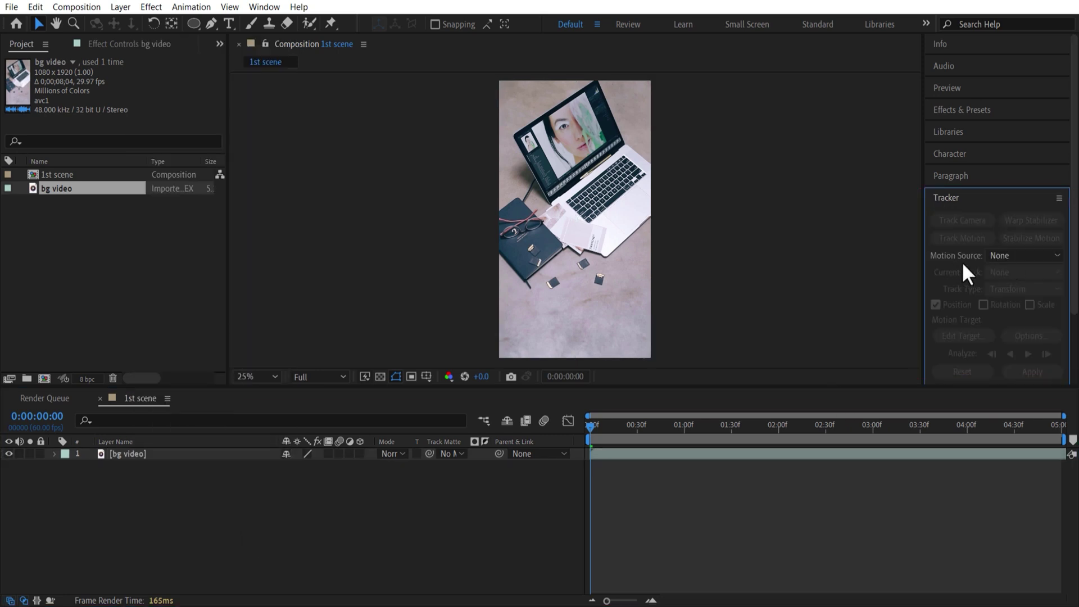
left_click(172, 450)
left_click(263, 7)
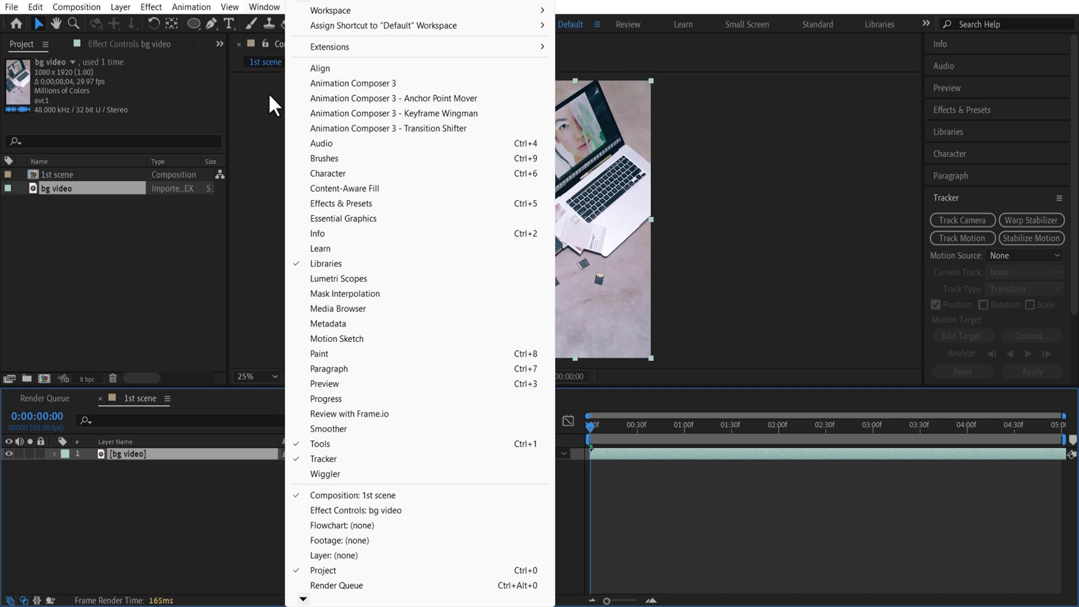
left_click(164, 516)
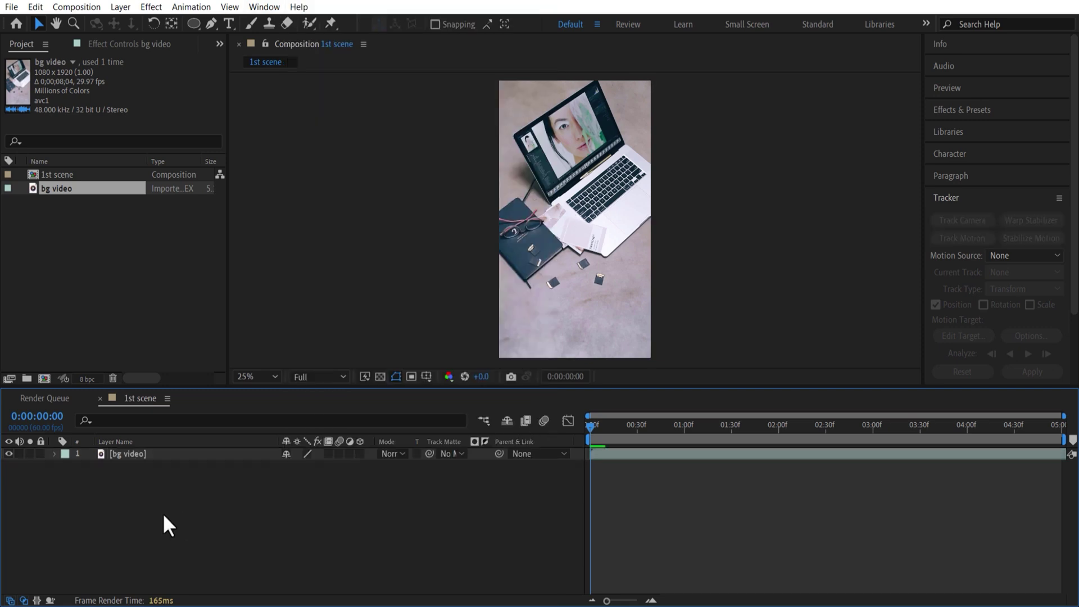
left_click(178, 451)
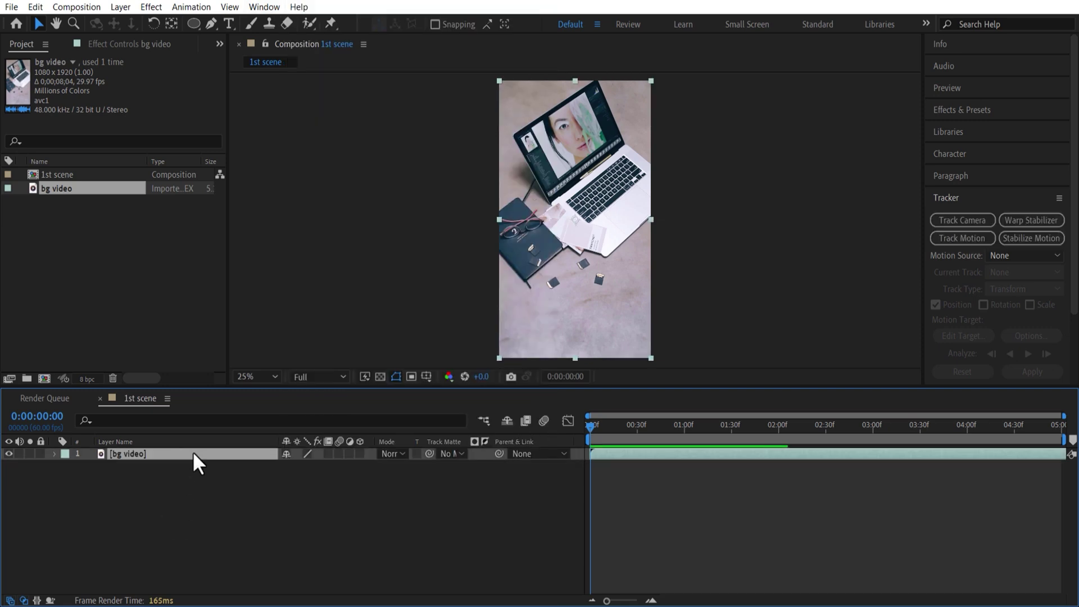
- Start Track Motion on bg video and place Track Point 1 on an SD card
left_click(962, 239)
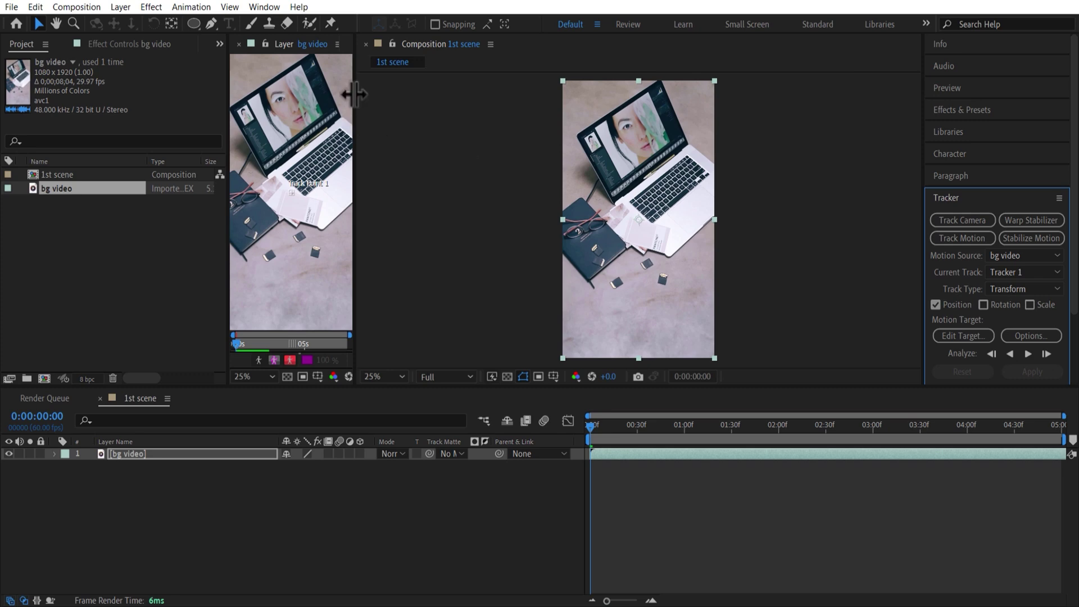
left_click_drag(356, 93, 694, 143)
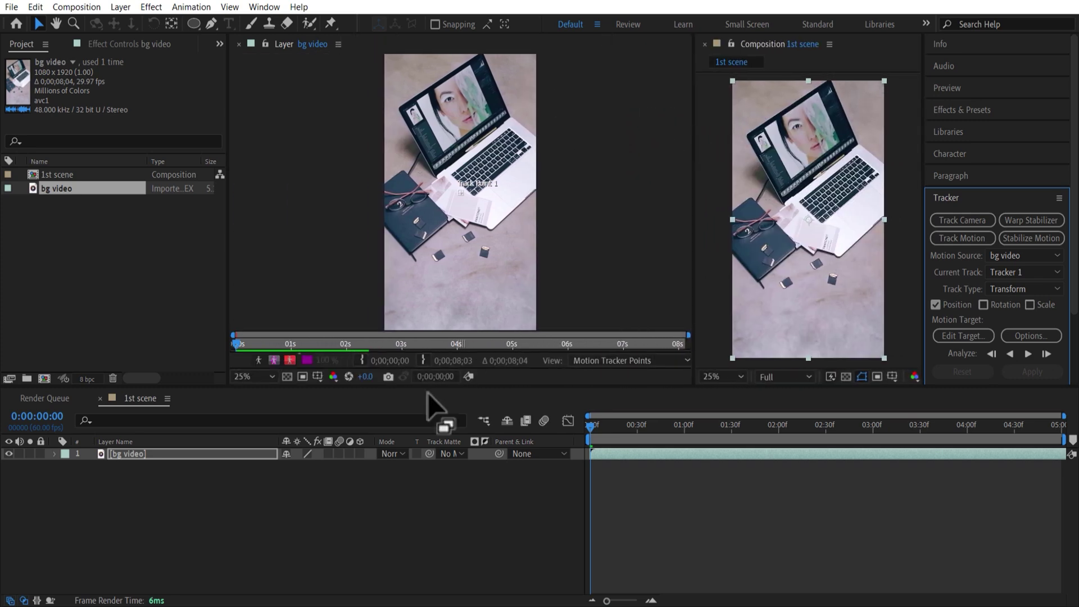
scroll(474, 181, "up", 5)
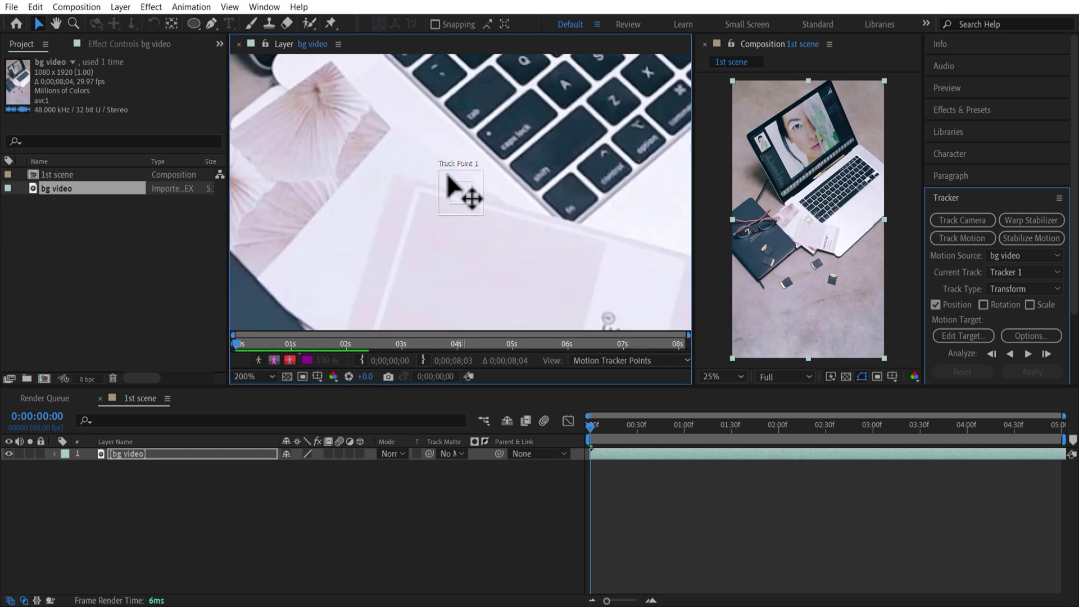
left_click_drag(465, 193, 498, 289)
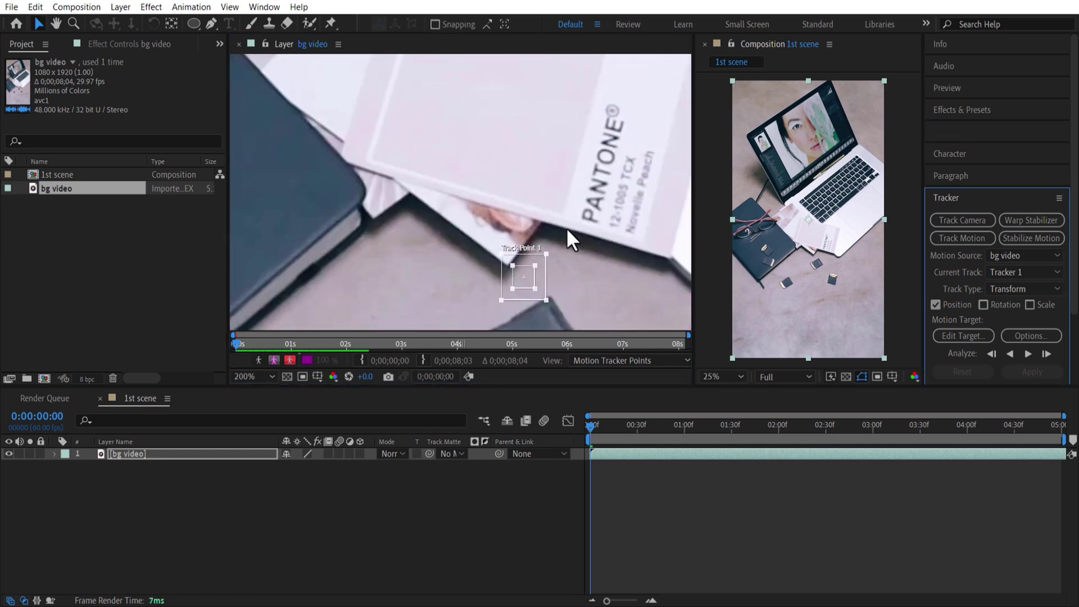
left_click_drag(523, 276, 634, 308)
left_click_drag(472, 231, 406, 147)
left_click_drag(573, 217, 573, 217)
- Analyze Track Point 1 forward through the whole bg video clip
scroll(405, 255, "down", 3)
left_click_drag(697, 199, 556, 202)
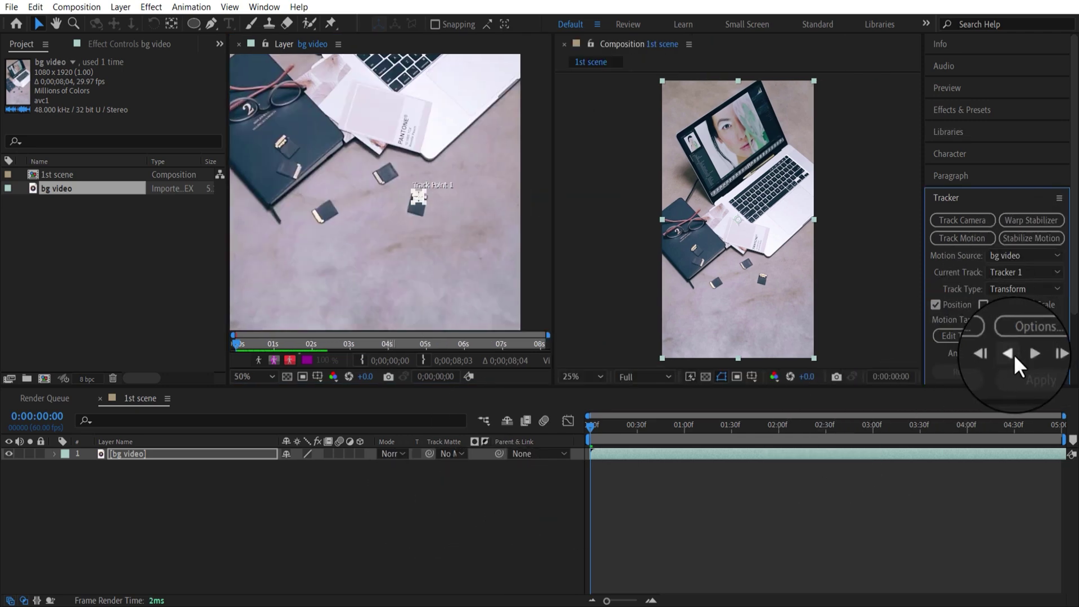
left_click(1028, 354)
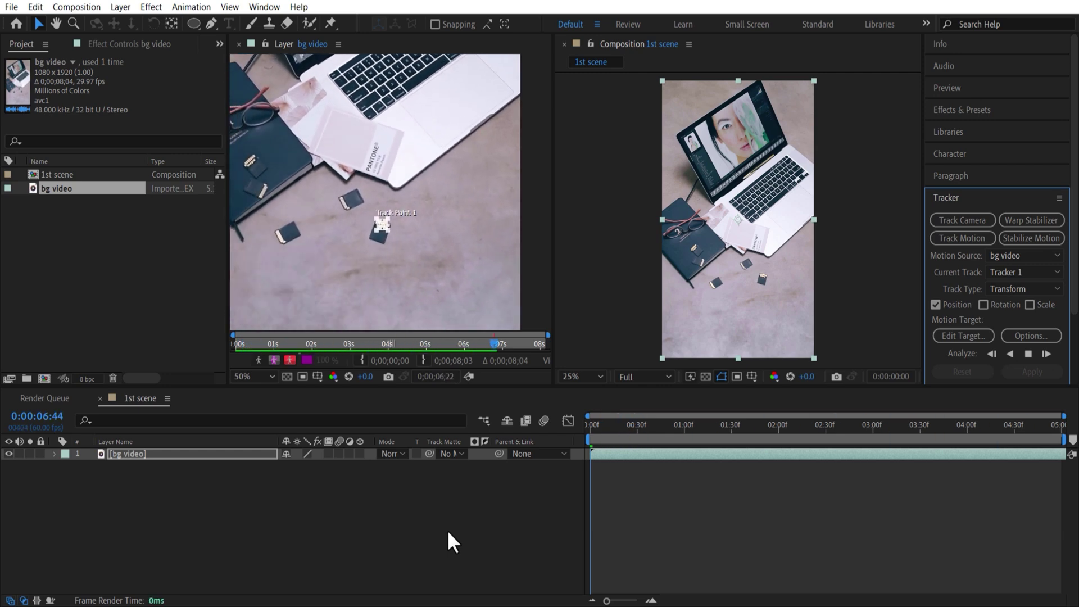
left_click(268, 545)
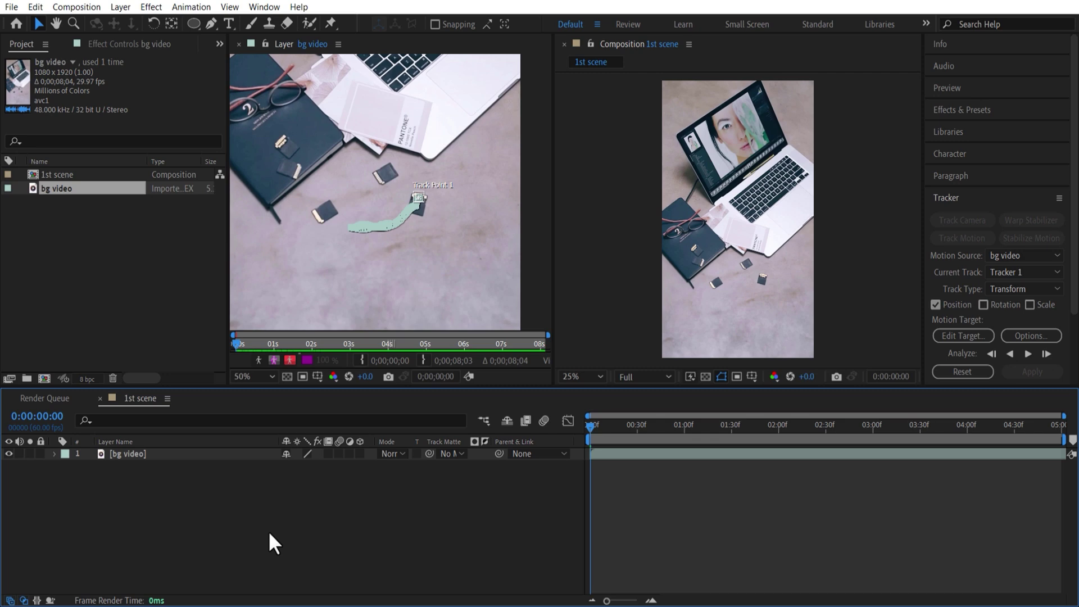
- Add a Null Object layer named 'main tracking'
right_click(268, 531)
mouse_move(344, 363)
left_click(491, 445)
key("Return")
type("main tracking")
left_click(188, 495)
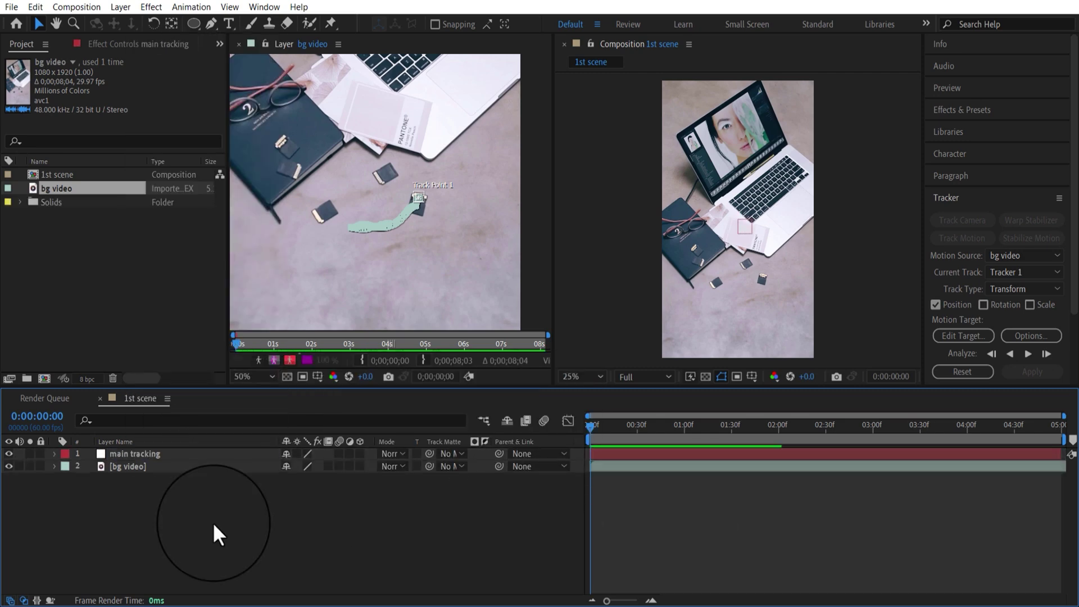
- Target main tracking and apply the Tracker 1 motion to it in X and Y
left_click(986, 333)
left_click(595, 295)
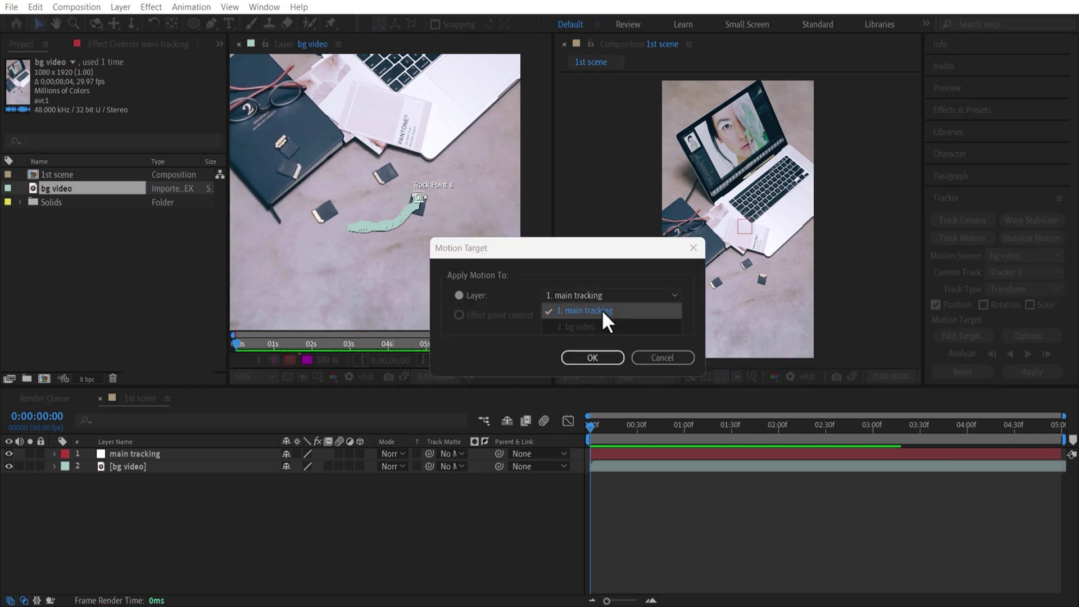
left_click(601, 309)
left_click(592, 356)
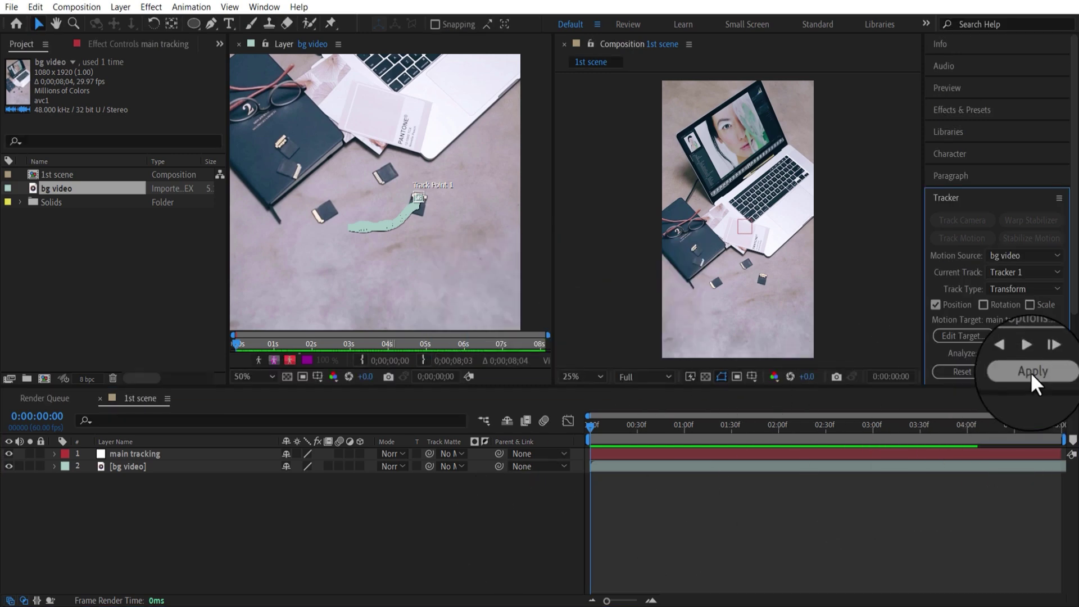
left_click(1031, 372)
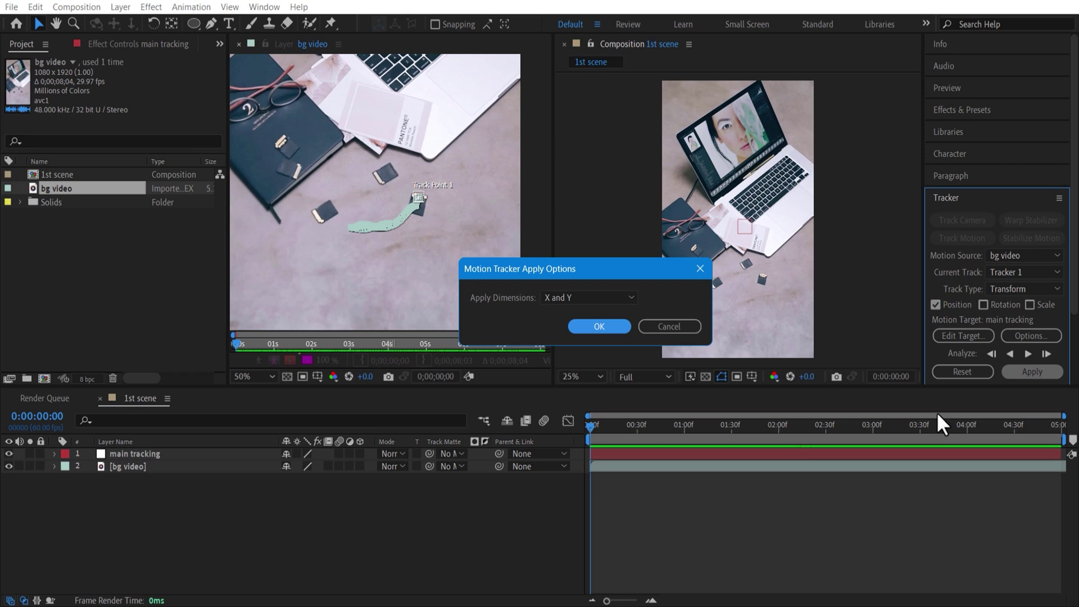
left_click(597, 327)
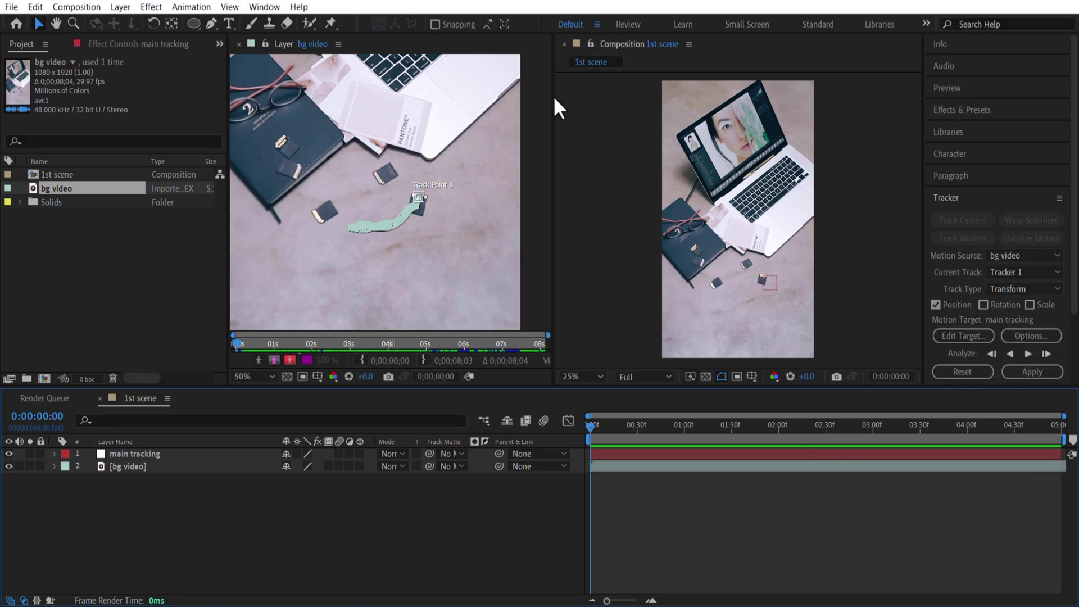
right_click(276, 42)
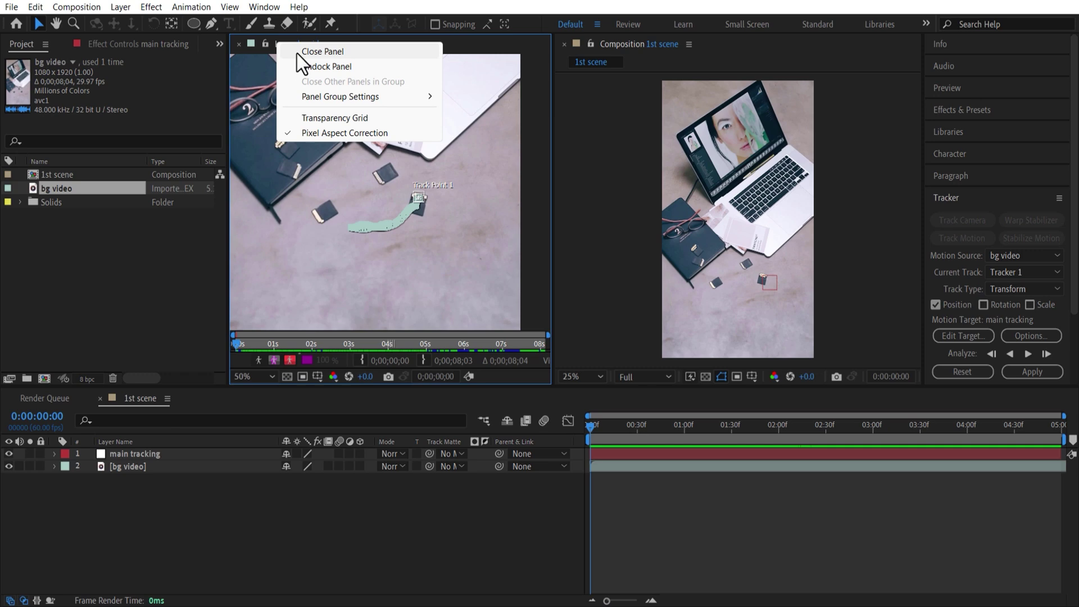
- Create a new composition named 'sd card'
left_click(296, 52)
left_click(192, 534)
key("q")
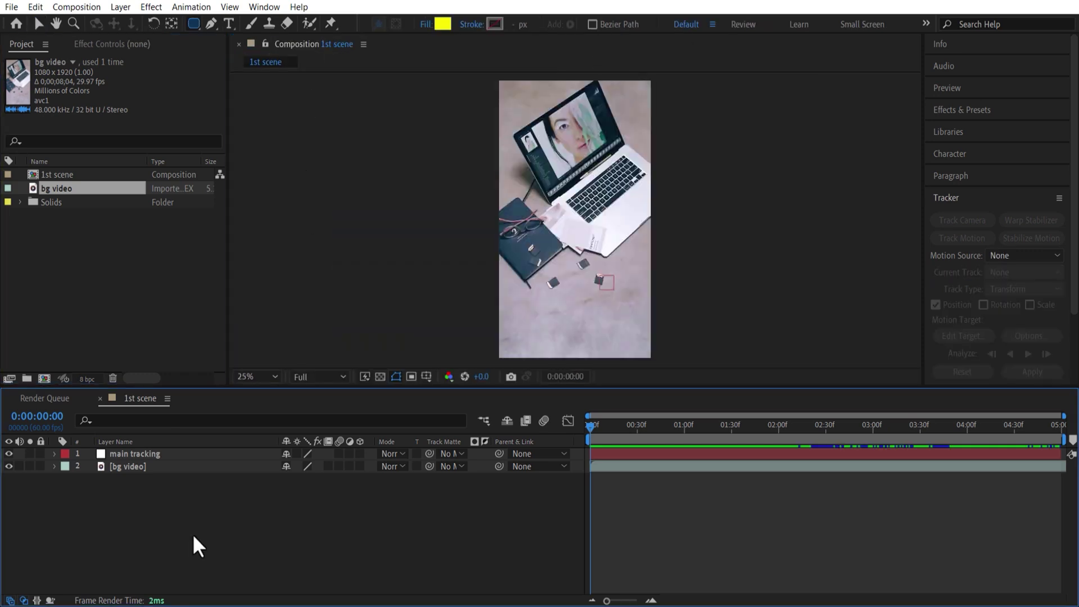
left_click(44, 378)
type("sd card")
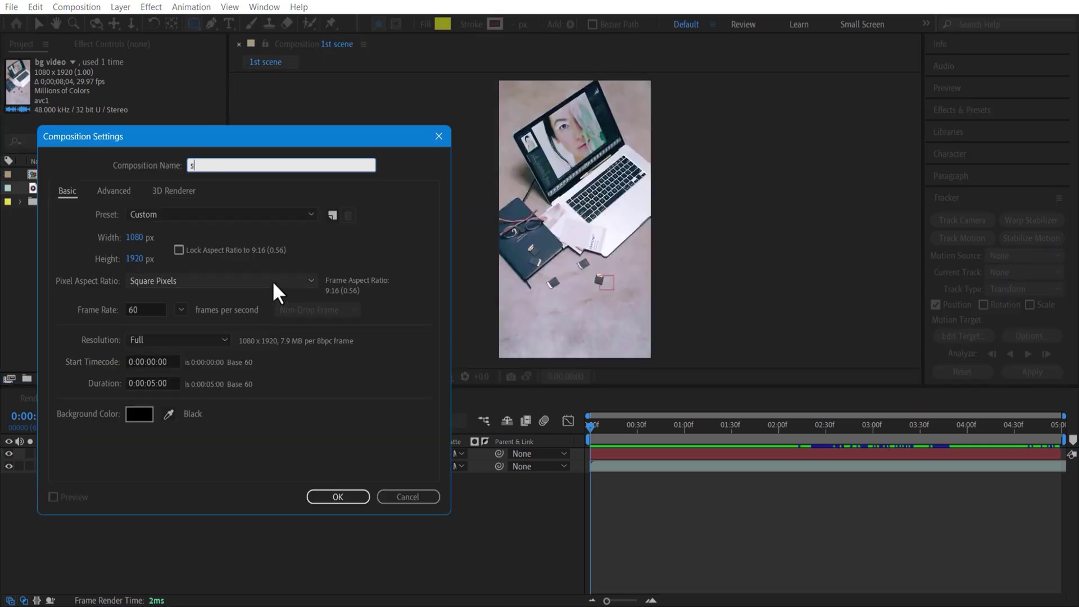
left_click(342, 498)
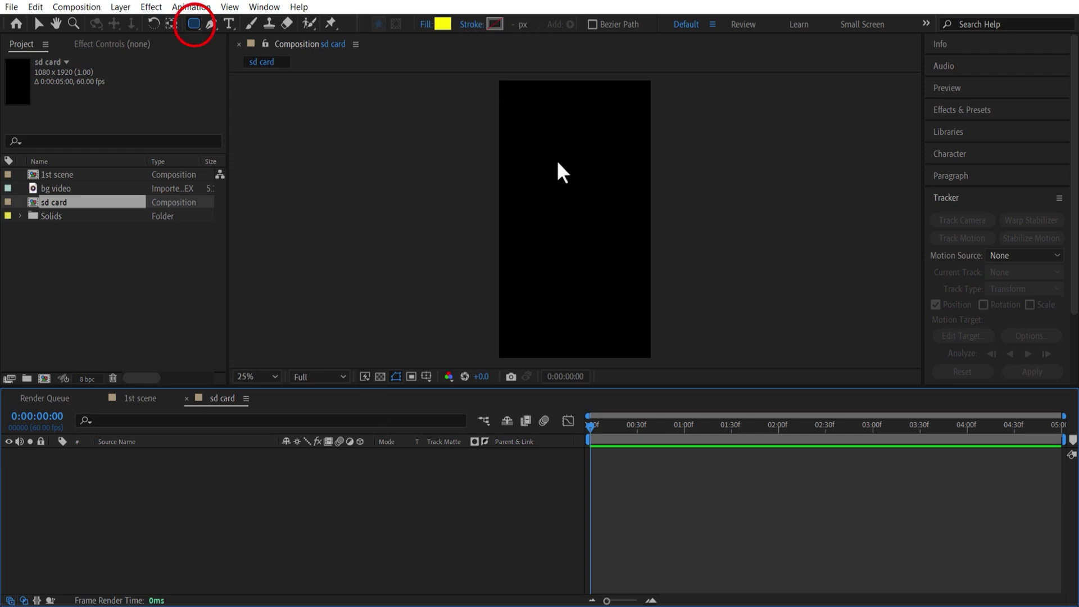
- Draw a white-filled rectangle in the centre of the sd card comp
left_click(443, 24)
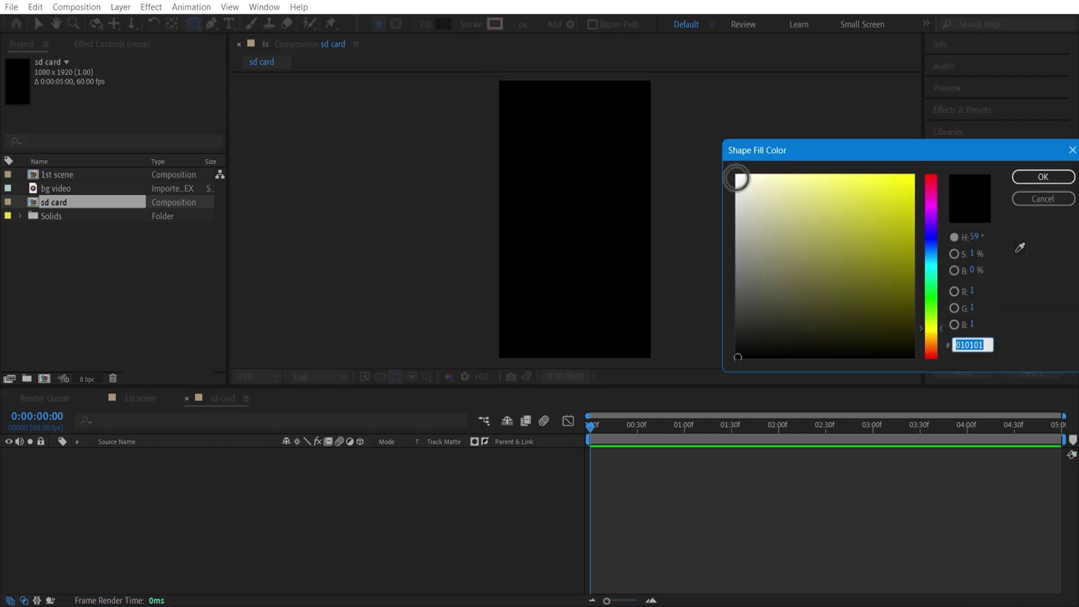
left_click(737, 177)
left_click(1043, 176)
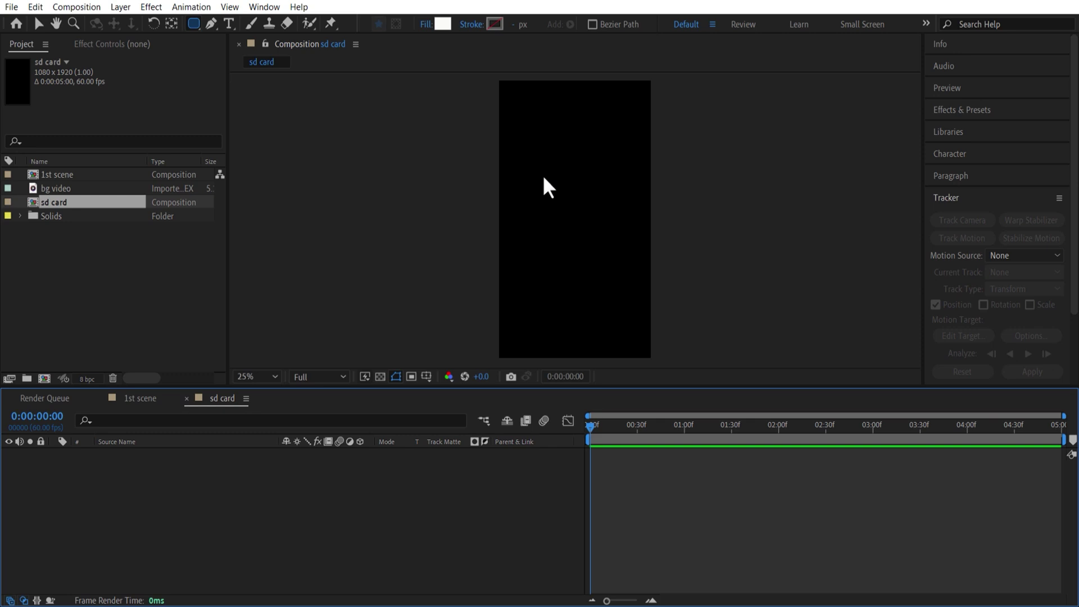
mouse_move(544, 176)
left_mouse_down()
mouse_move(590, 222)
mouse_move(604, 303)
mouse_move(624, 308)
left_mouse_up()
left_click(945, 201)
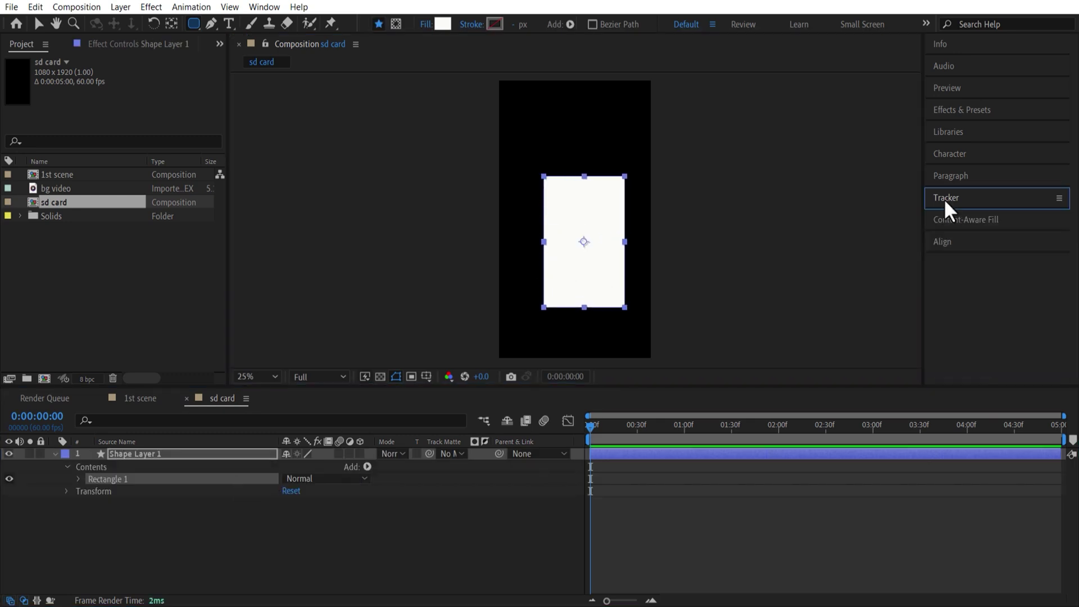
left_click(436, 482)
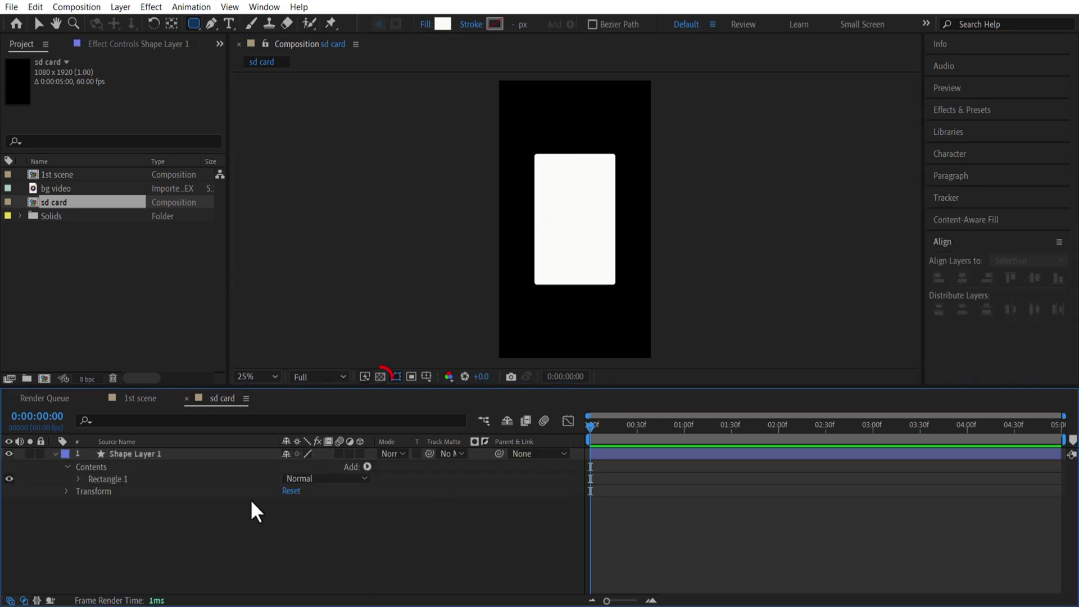
left_click(380, 376)
- Change the rectangle's fill colour to black
left_click(176, 453)
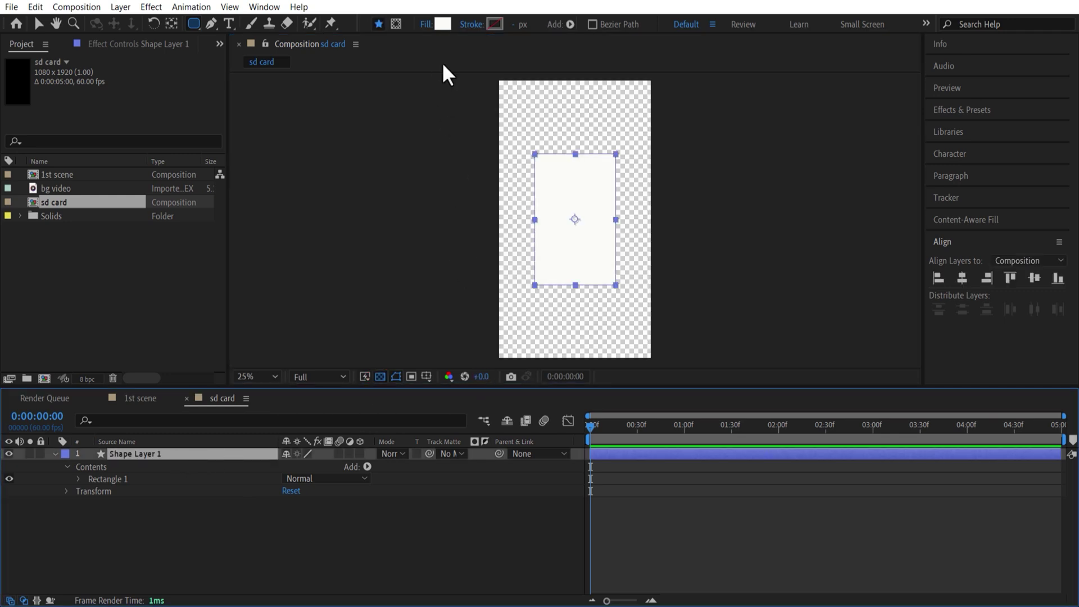
left_click(443, 23)
left_click(736, 358)
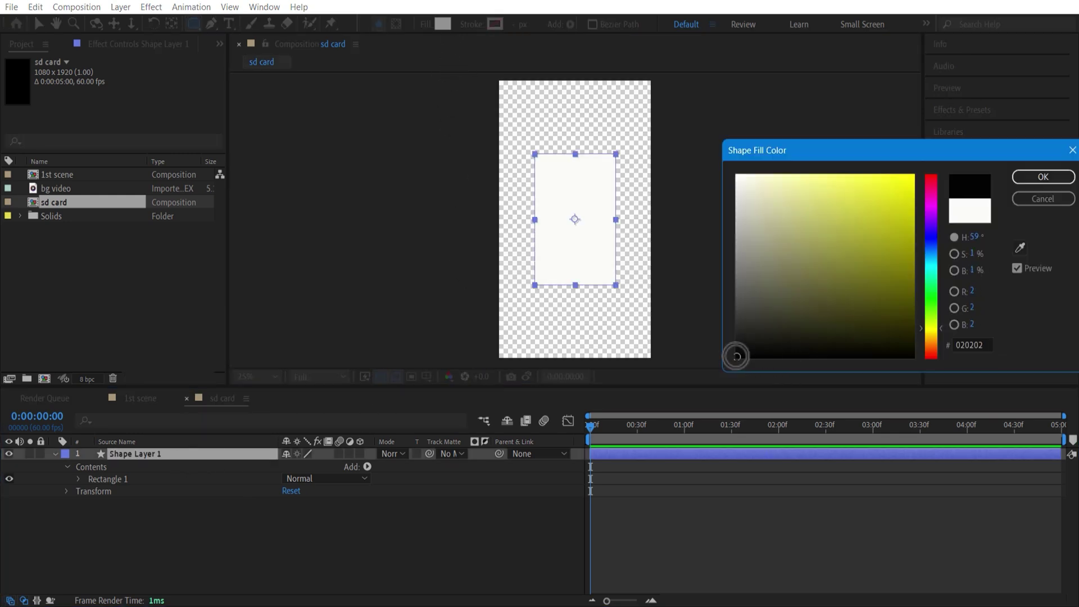
left_click(1043, 177)
left_click(282, 539)
- Scale the rectangle down to about 100, 76.2%
key("v")
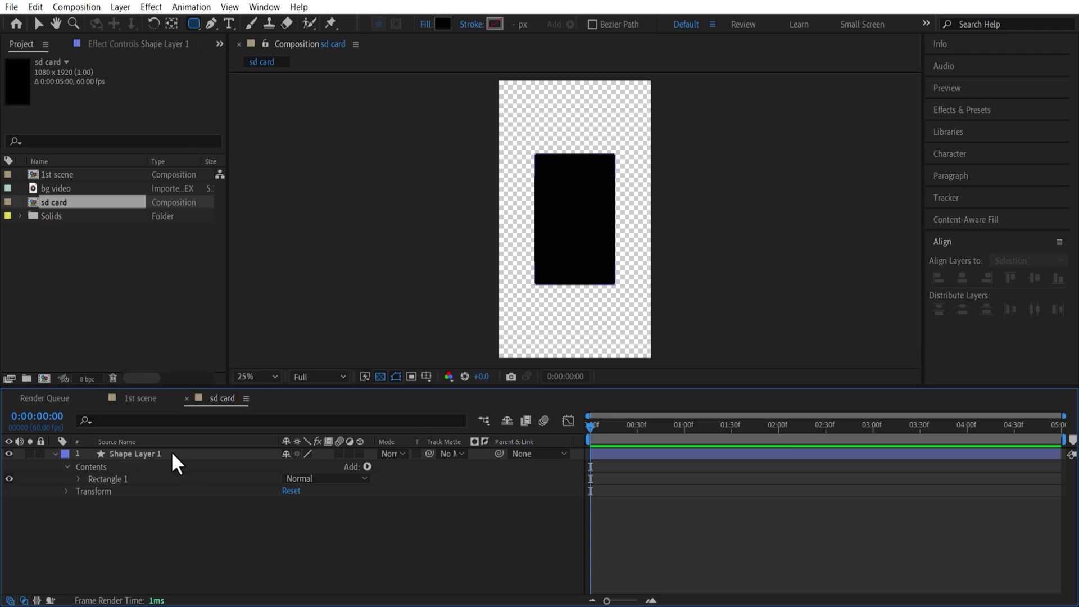
left_click(171, 451)
key("s")
left_click_drag(587, 155, 573, 166)
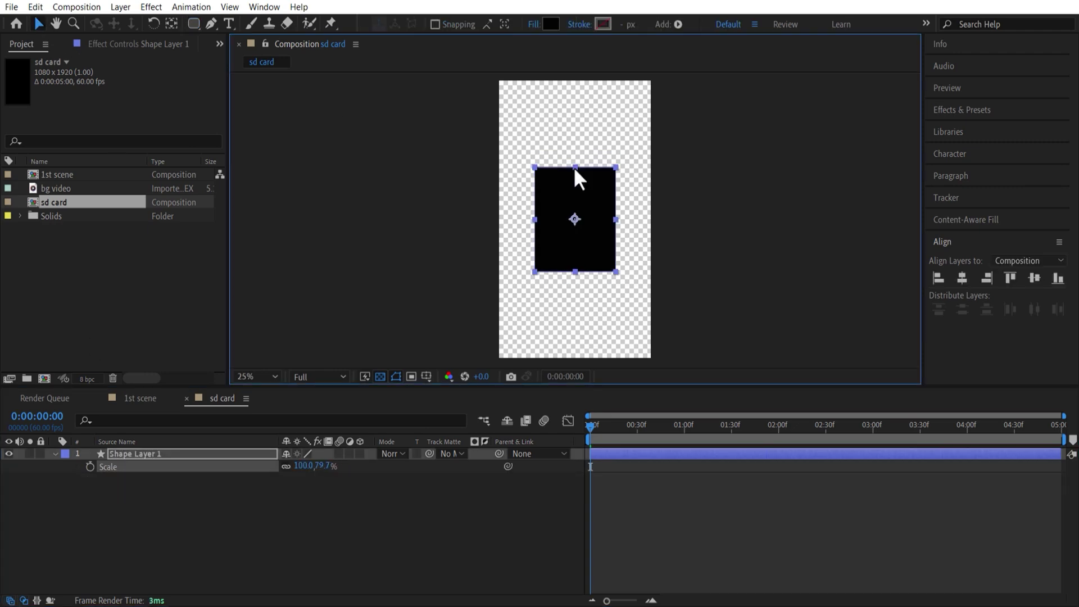
- Add the sd card 1 clip, matte it to Shape Layer 1, and reposition it
left_click(390, 548)
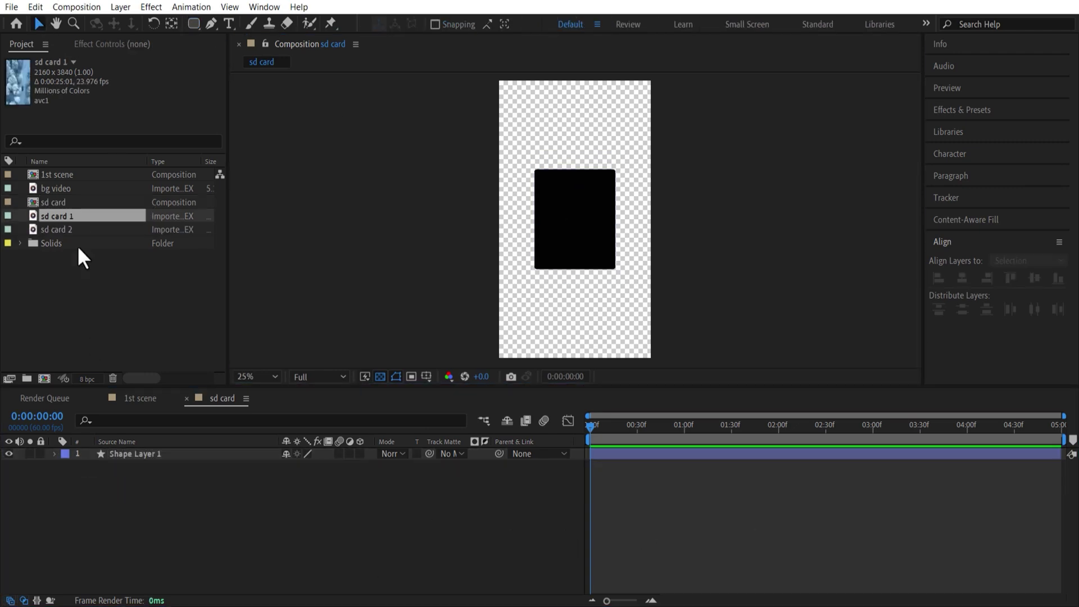
left_click_drag(57, 216, 295, 512)
left_click(447, 467)
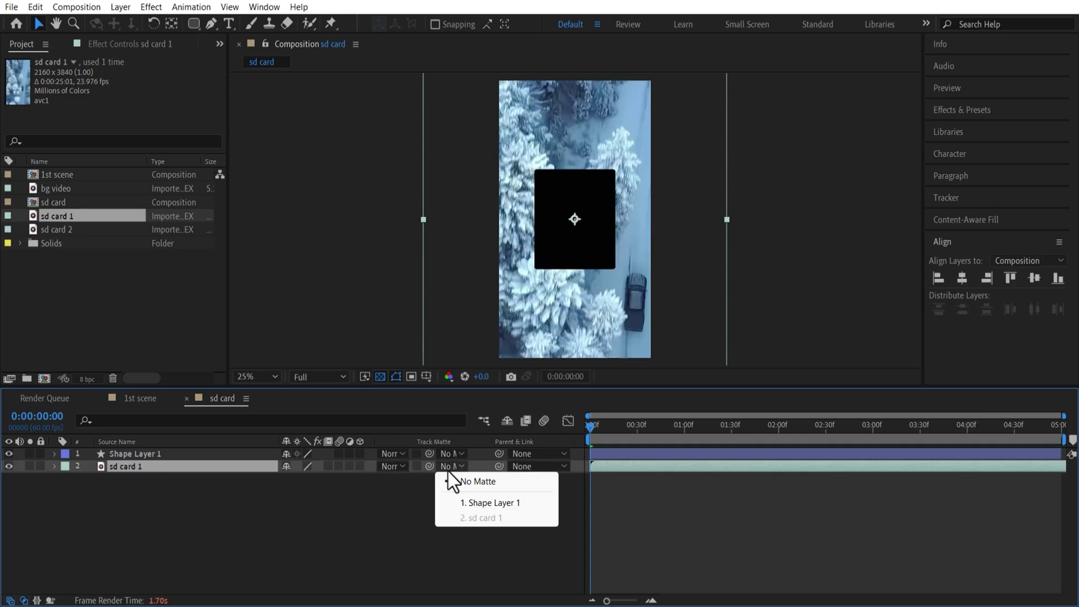
left_click(483, 506)
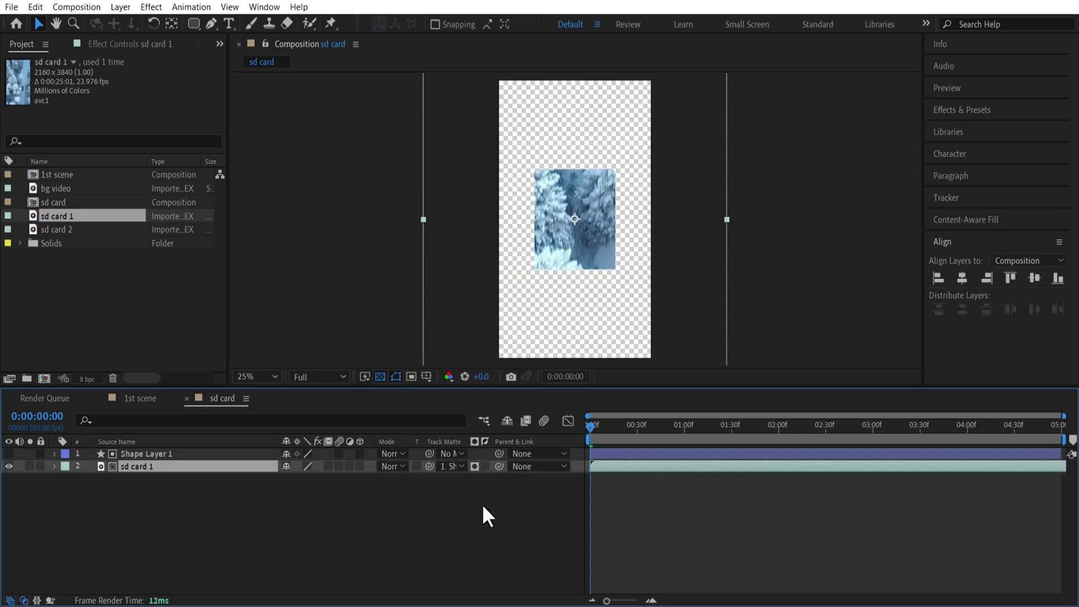
key("p")
left_click_drag(313, 478, 34, 517)
left_click(435, 138)
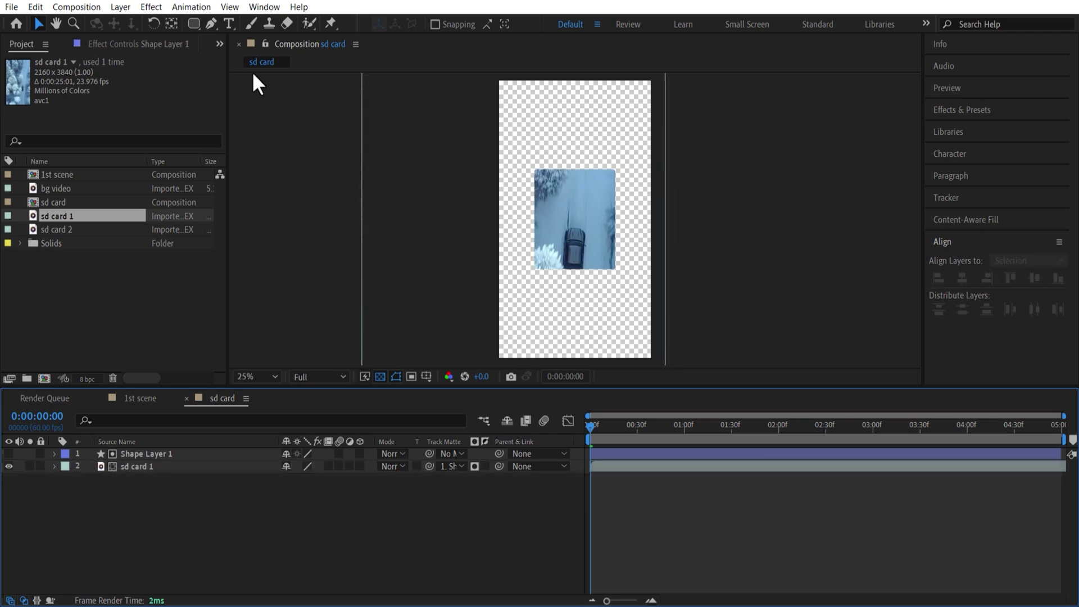
- Draw a black header bar across the top of the card
left_click(190, 26)
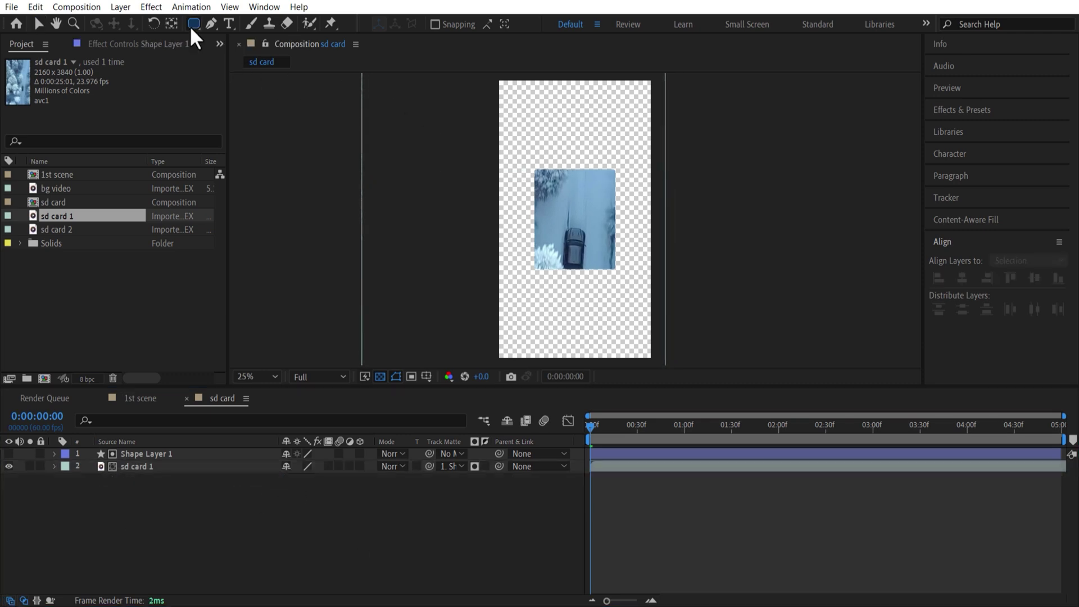
left_click_drag(535, 168, 615, 199)
key("v")
key("period")
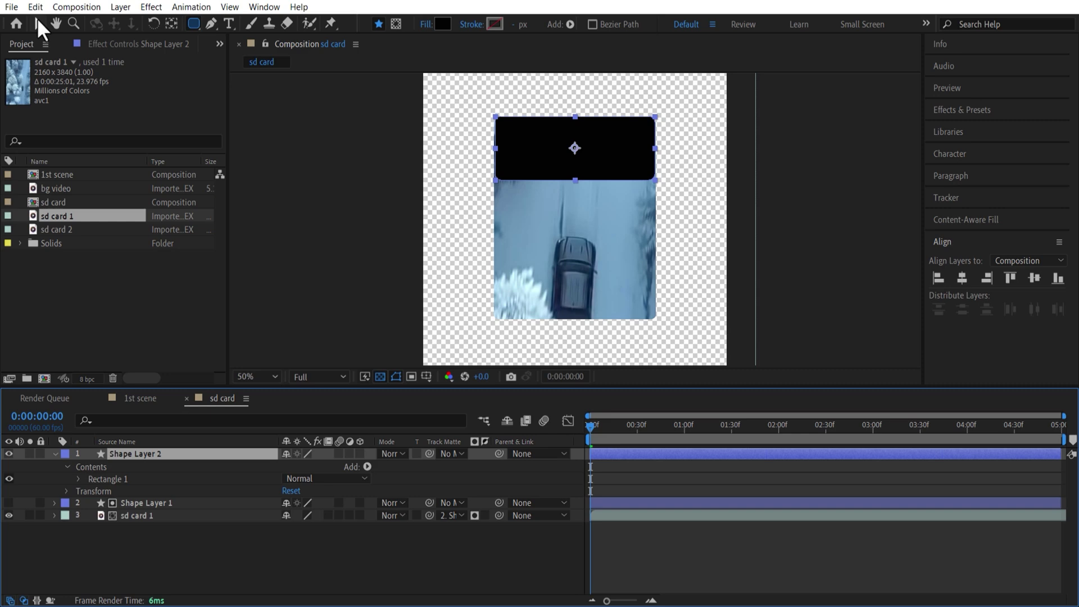
left_click(230, 23)
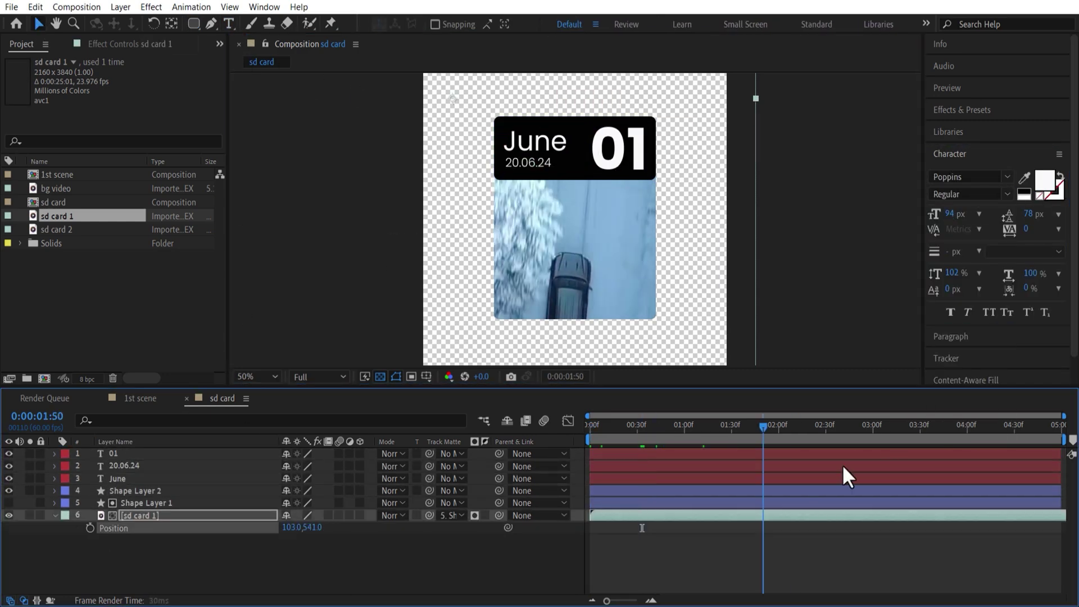
- Drop the sd card comp into 1st scene and parent it to main tracking
left_click(140, 398)
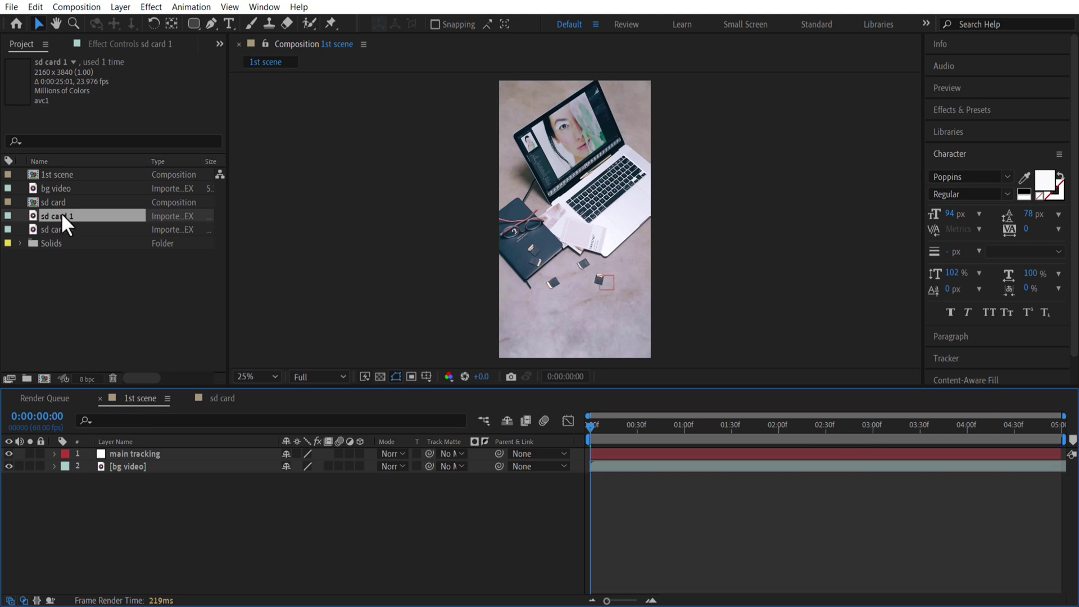
left_click_drag(63, 201, 137, 464)
key("s")
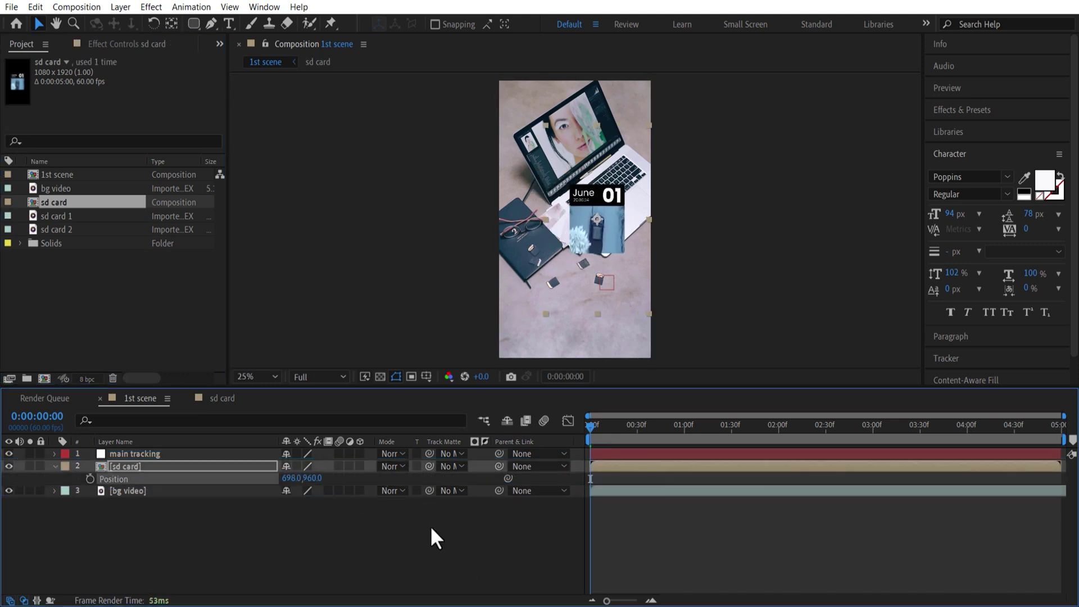
left_click(55, 466)
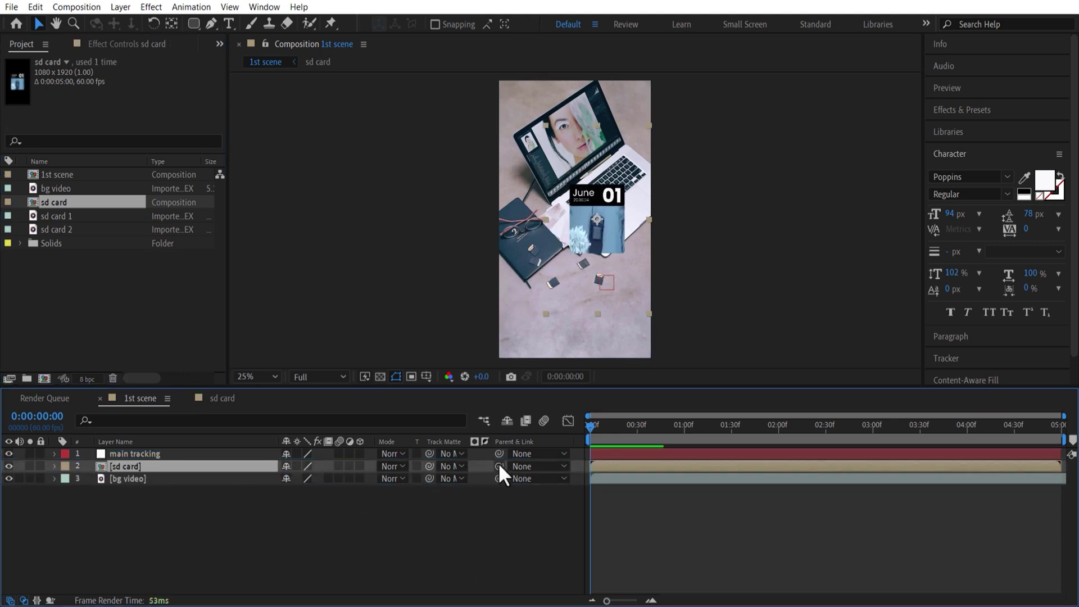
left_click_drag(498, 464, 215, 453)
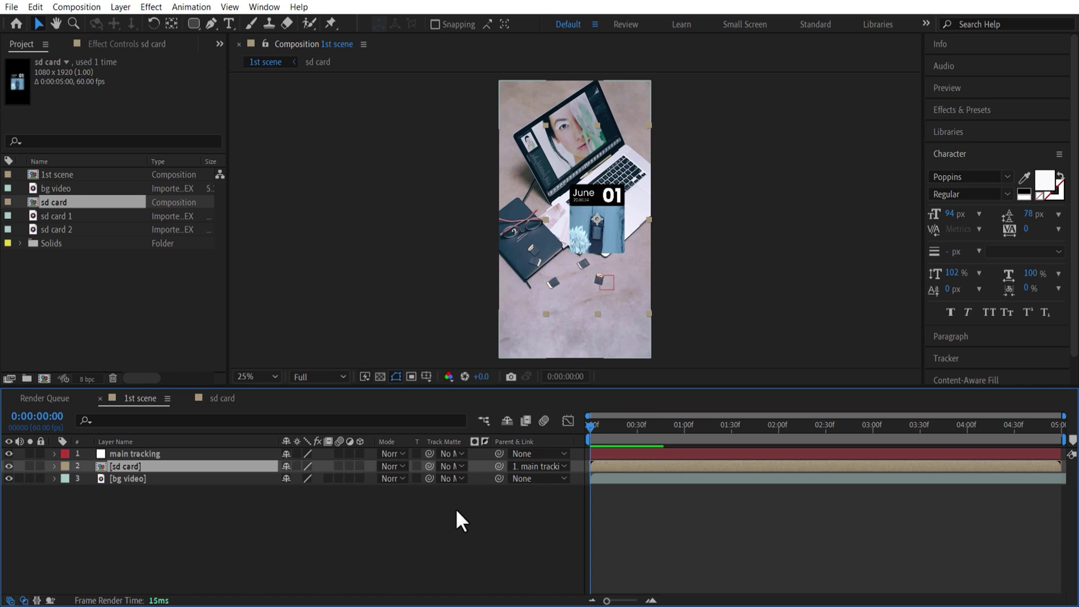
left_click(597, 428)
mouse_move(613, 437)
left_mouse_down()
mouse_move(1000, 457)
mouse_move(1066, 445)
mouse_move(597, 450)
left_mouse_up()
key("Home")
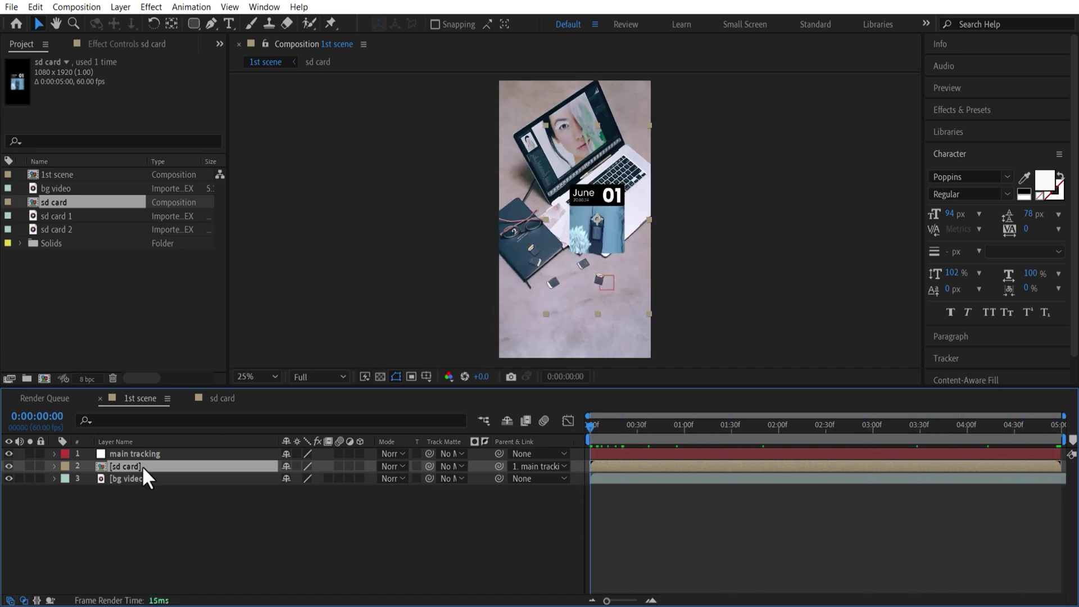
- Set Shape Layer 1's Rectangle Path Roundness to 193 in the sd card comp
left_click(222, 400)
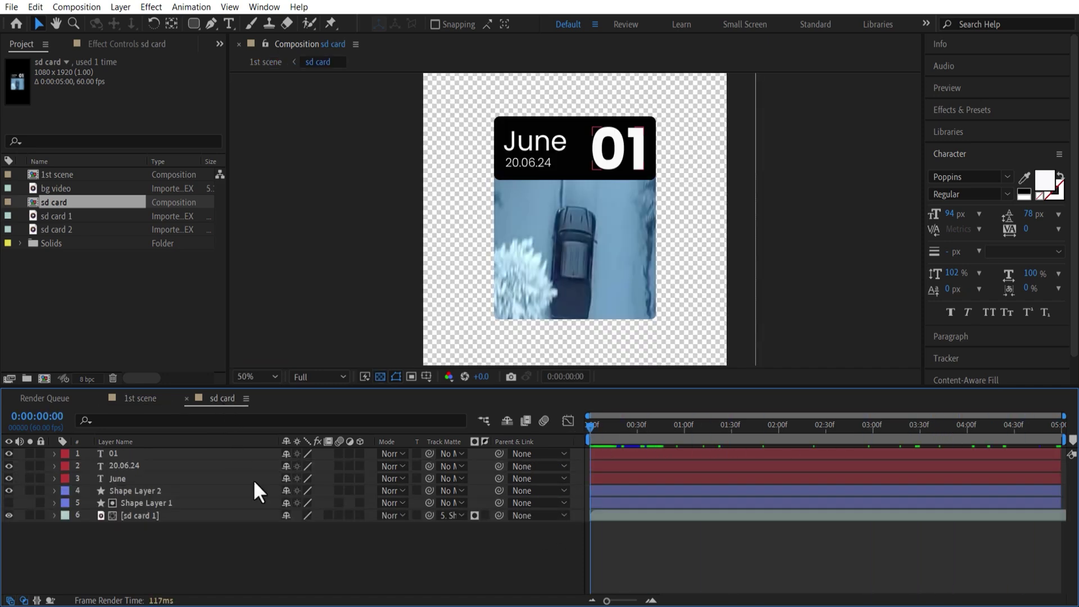
left_click(140, 516)
left_click(150, 502)
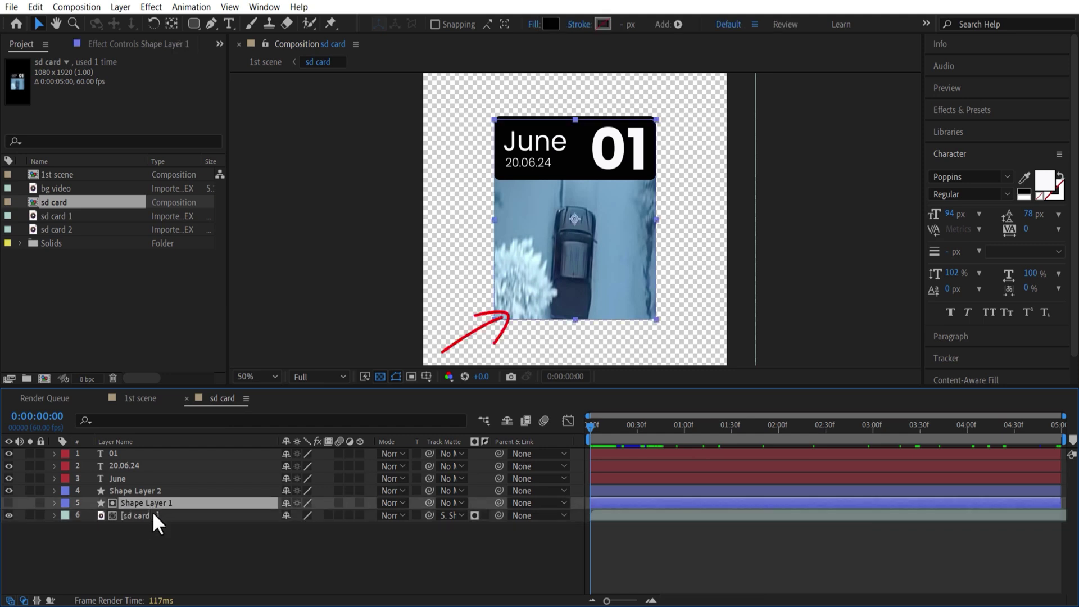
left_click(152, 511)
left_click(55, 502)
scroll(154, 535, "down", 1)
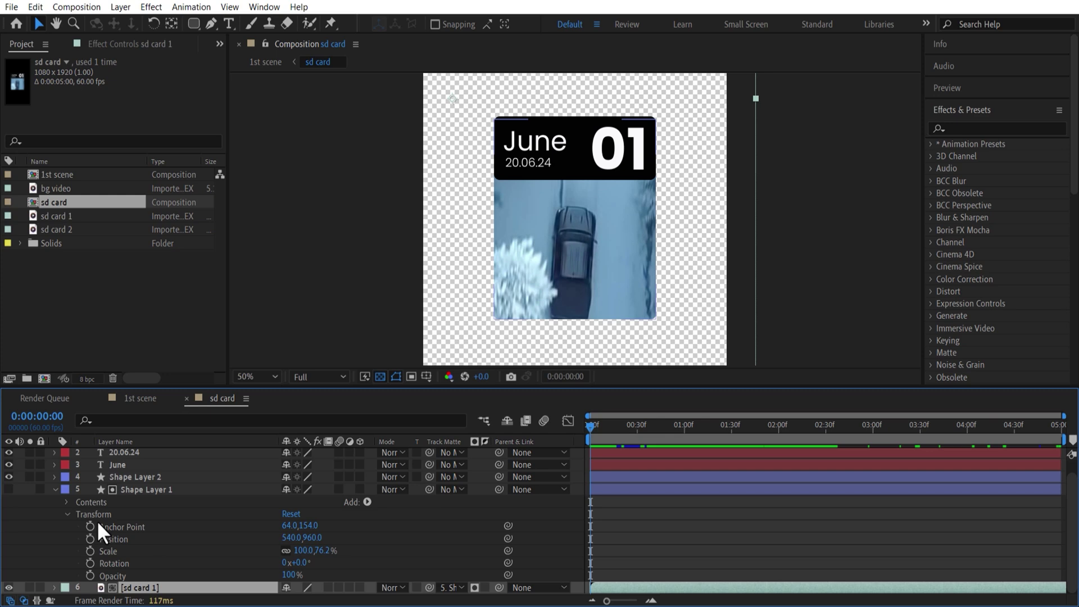
left_click(66, 502)
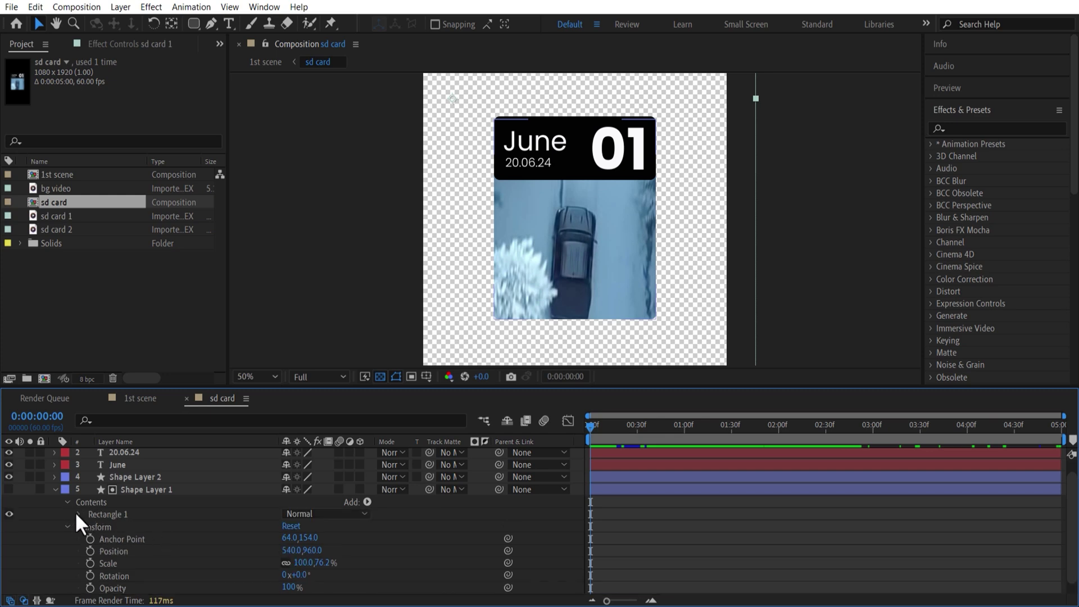
left_click(78, 514)
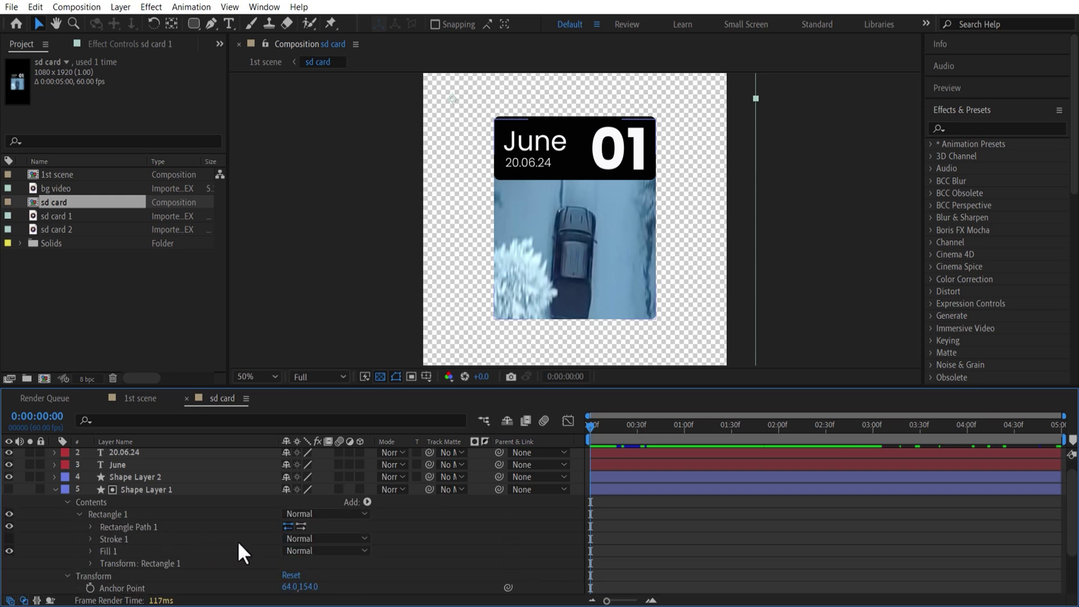
left_click(91, 527)
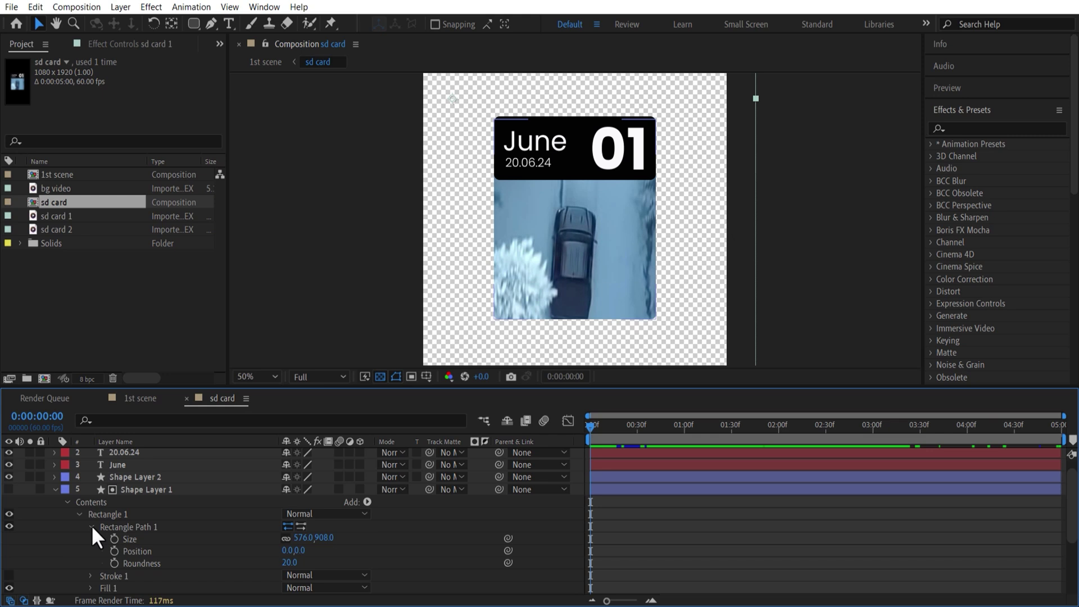
left_click_drag(290, 562, 377, 558)
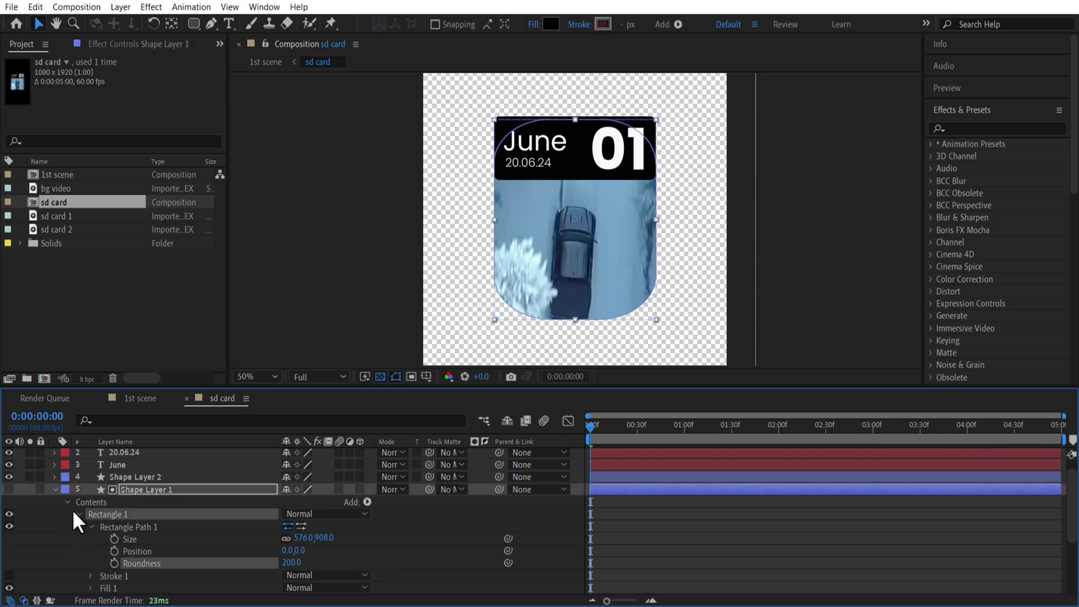
left_click(56, 488)
- Set the header bar (Shape Layer 2) Rectangle Path Roundness to 50
left_click(131, 491)
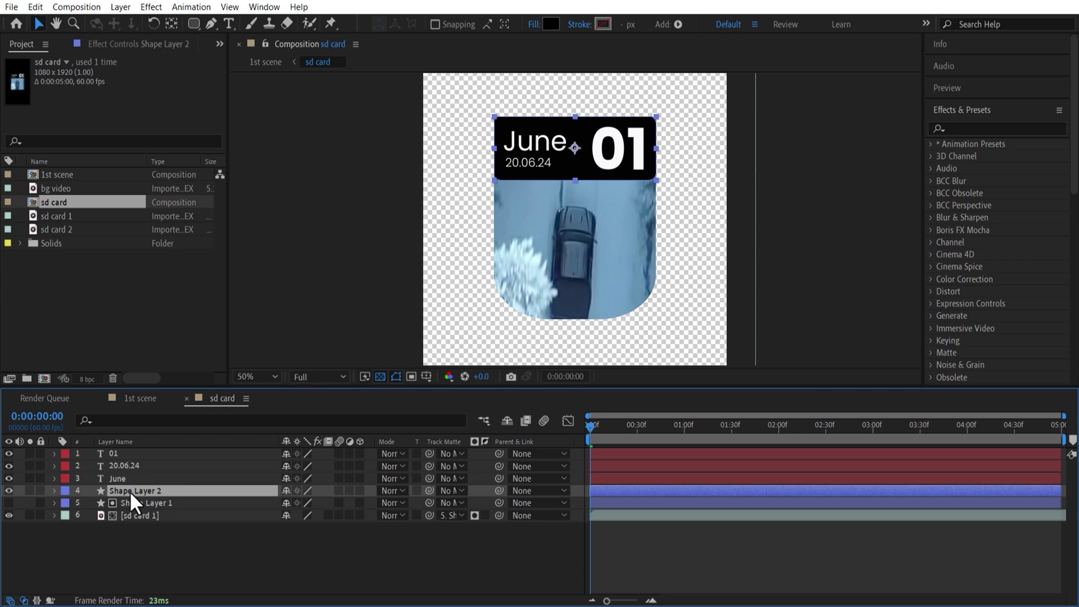
left_click(55, 491)
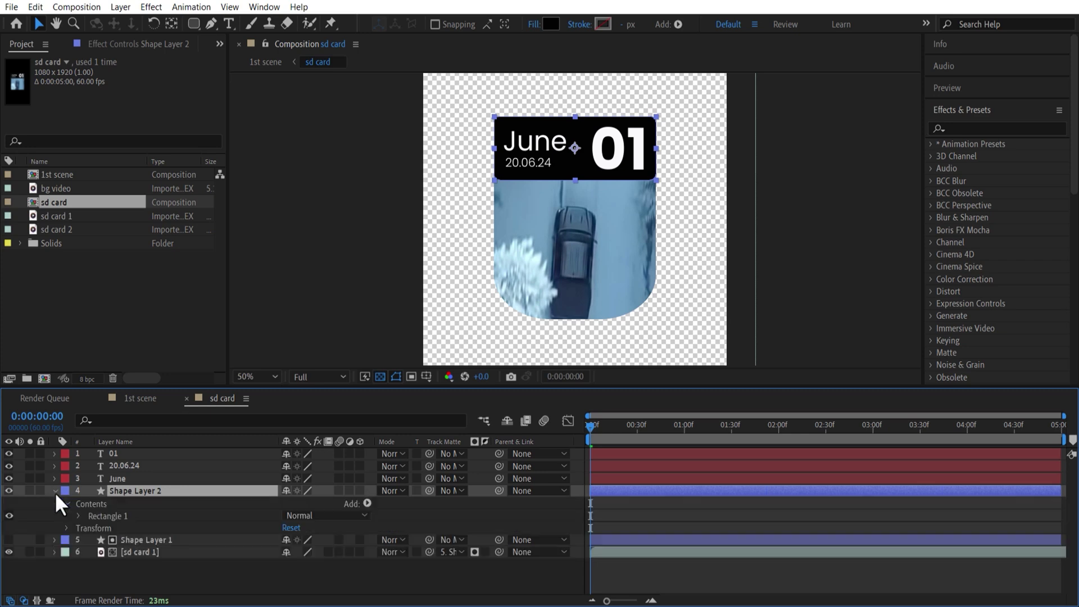
left_click(79, 515)
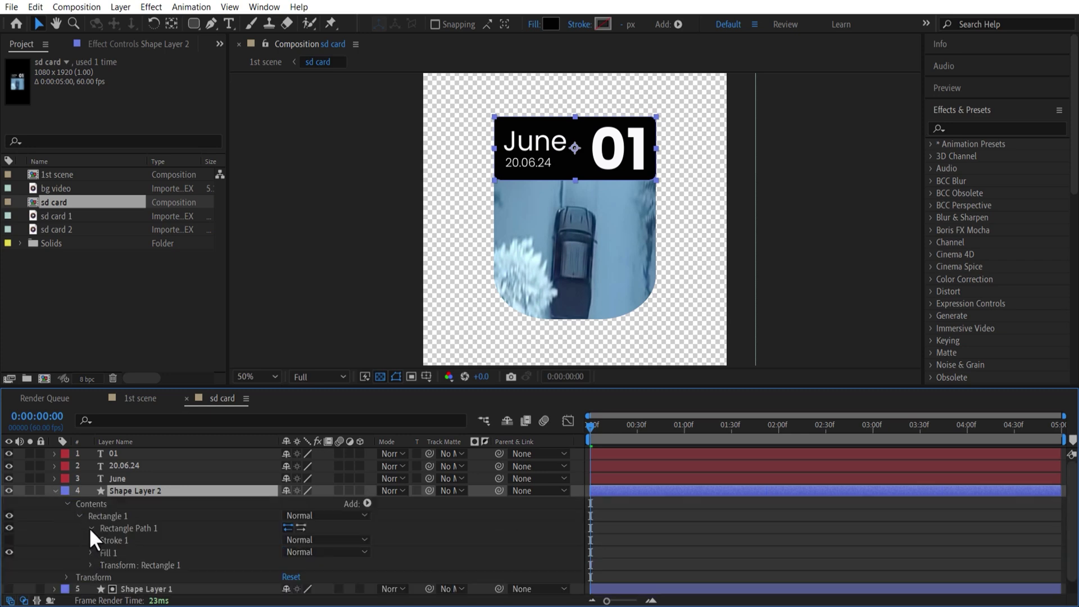
left_click(90, 527)
left_click(289, 564)
type("58")
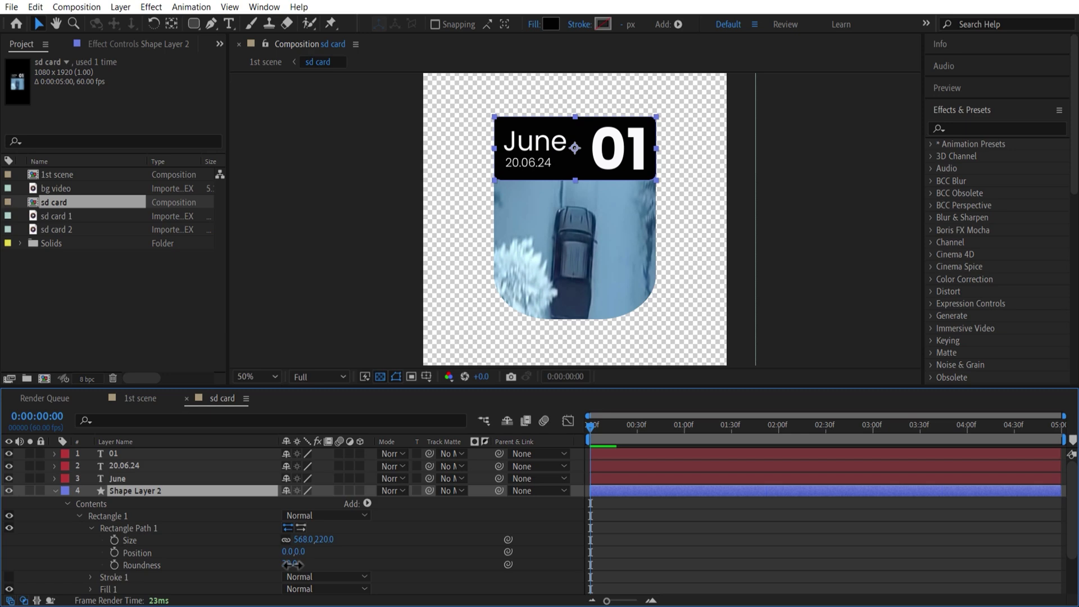
key("Return")
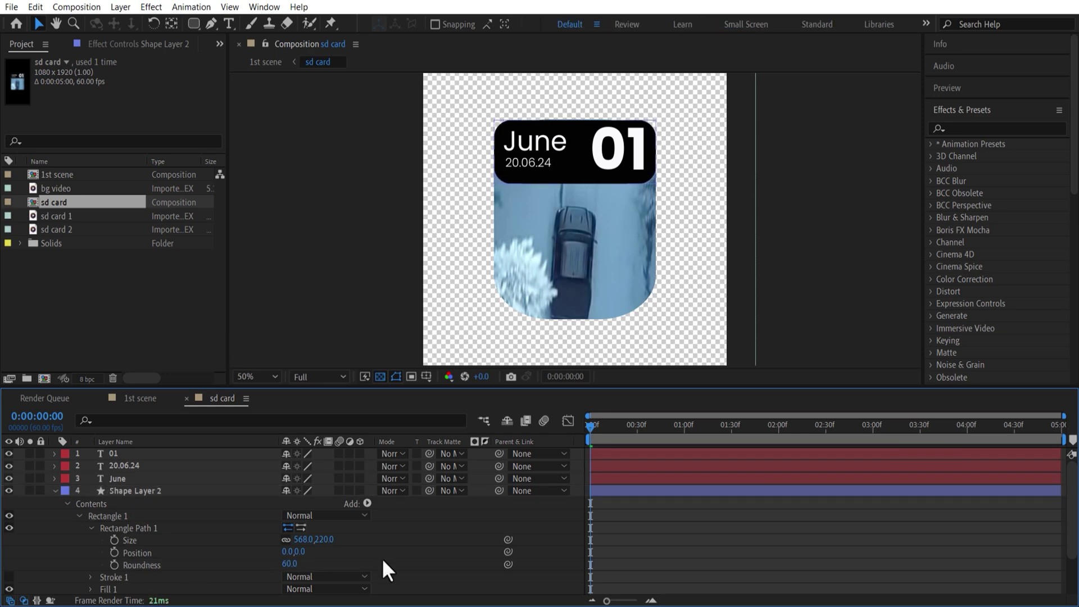
left_click(289, 564)
type("50")
key("Return")
- Collapse Shape Layer 2 and show only the header bar's Position property
left_click(644, 542)
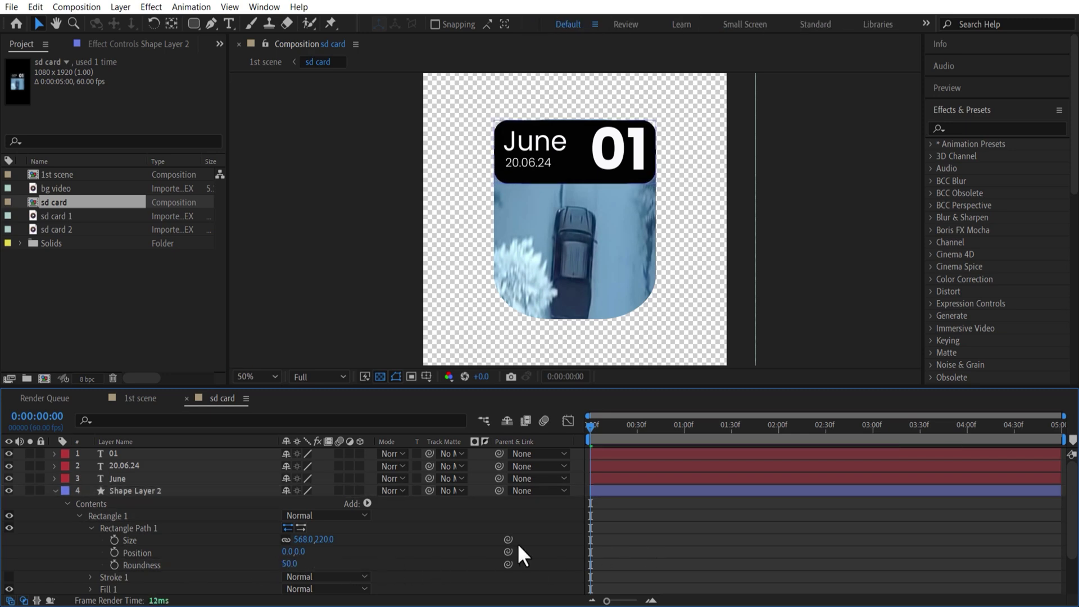
left_click(54, 491)
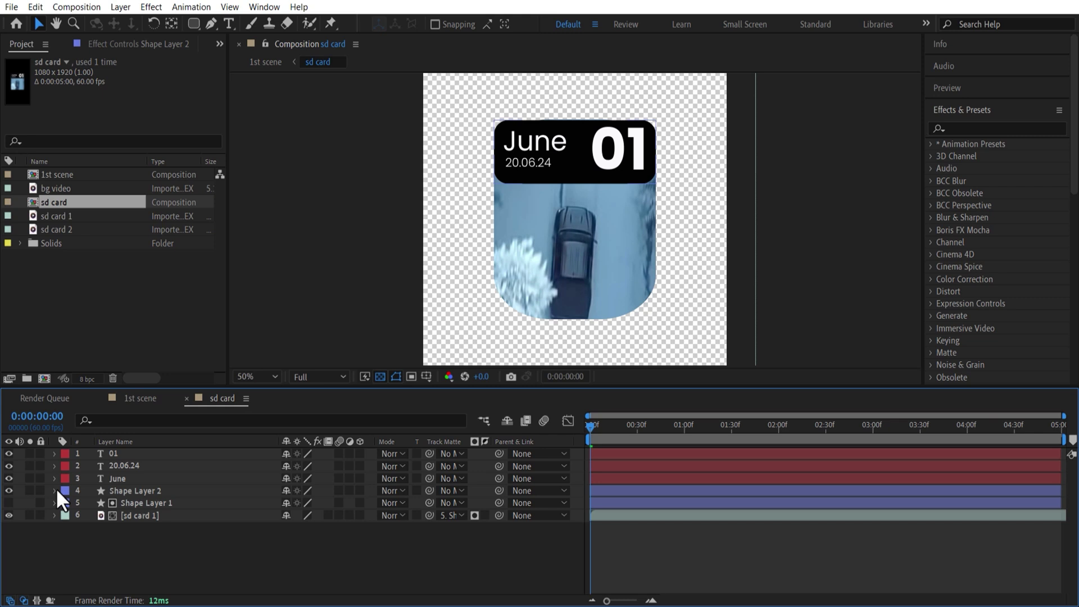
left_click(136, 489)
key("p")
left_click(248, 559)
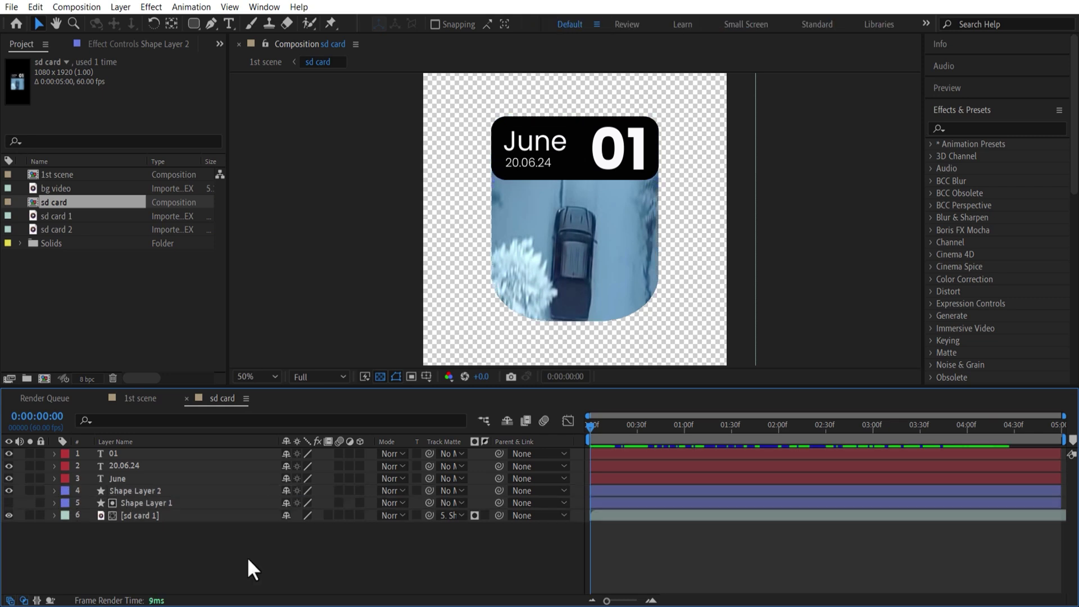
- Keyframe the sd card layer's Scale at 0% at the start of 1st scene
left_click(140, 398)
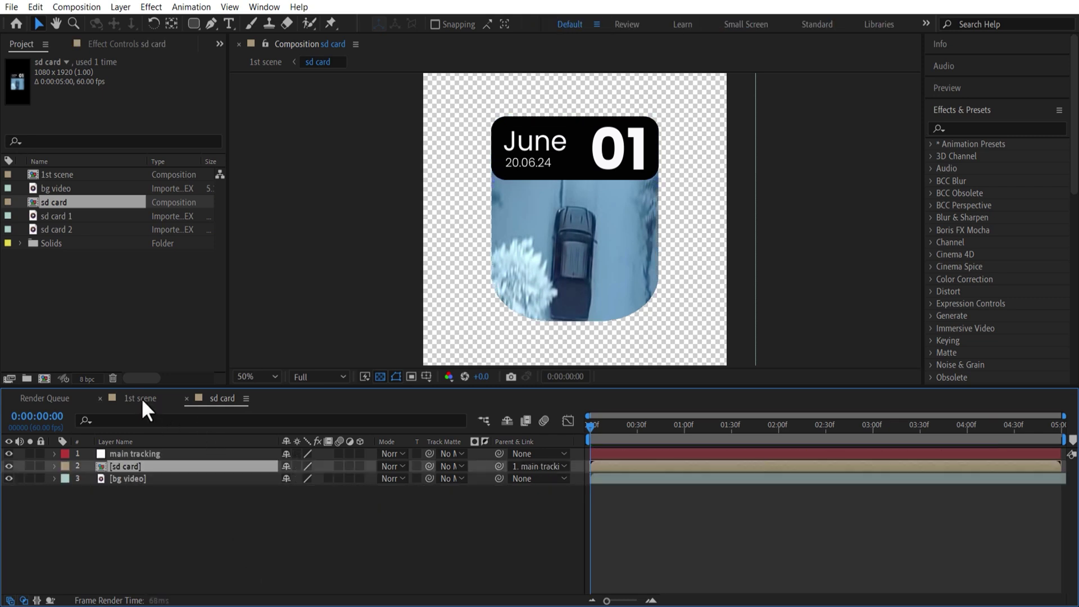
key("s")
left_click(98, 478)
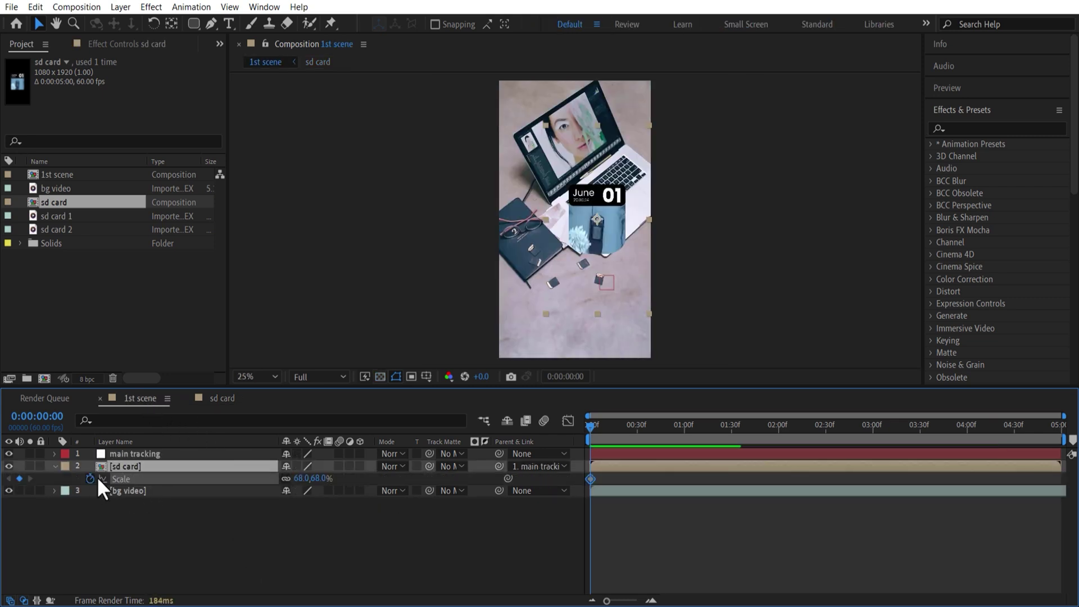
left_click(302, 478)
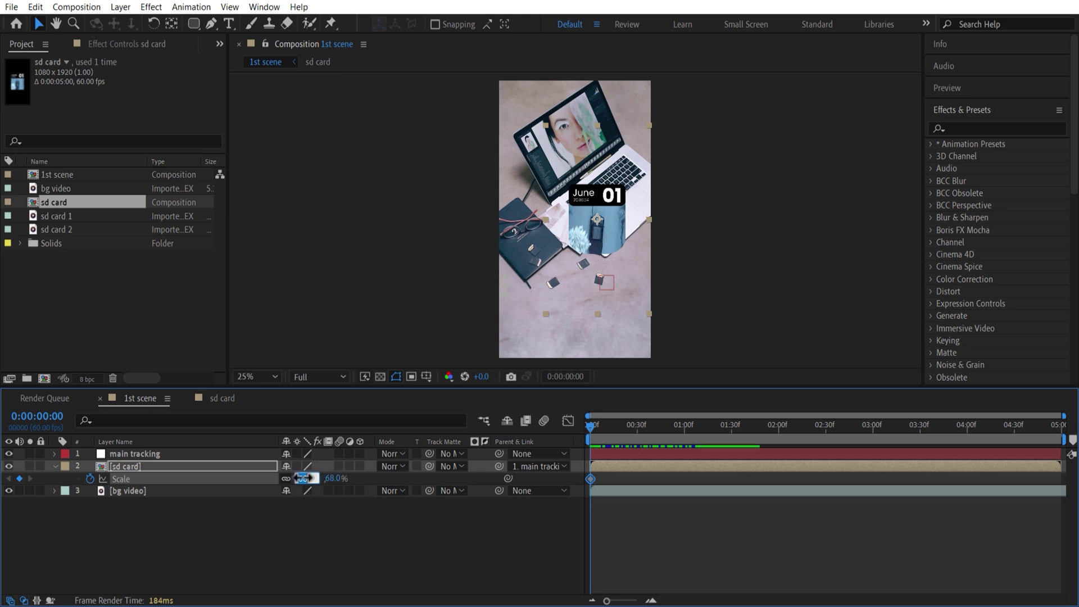
type("0")
key("Return")
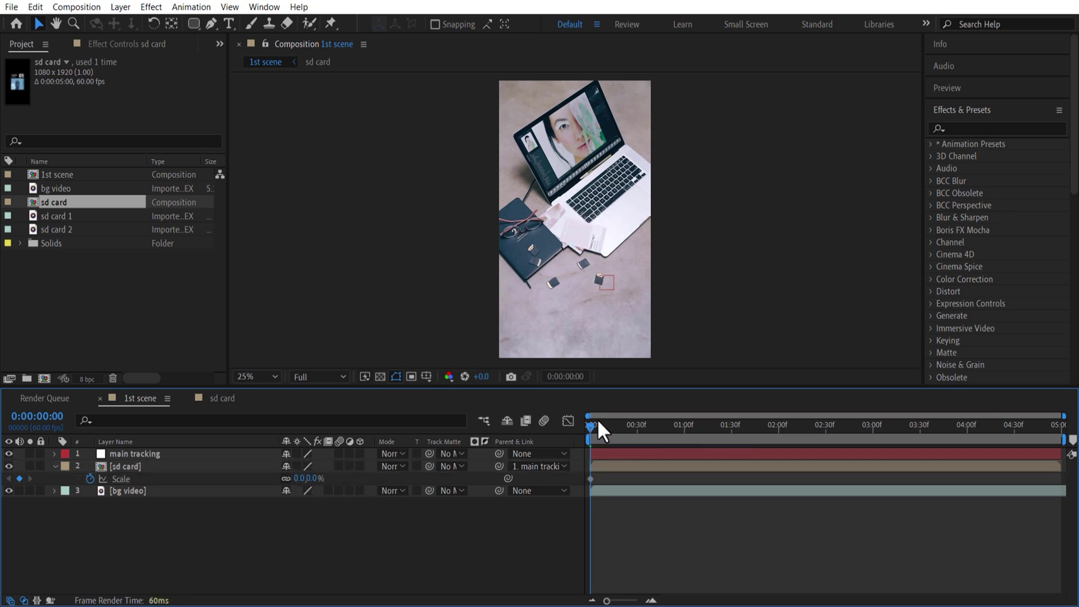
- Add a second Scale keyframe of 60% at about half a second
left_click_drag(605, 429, 638, 439)
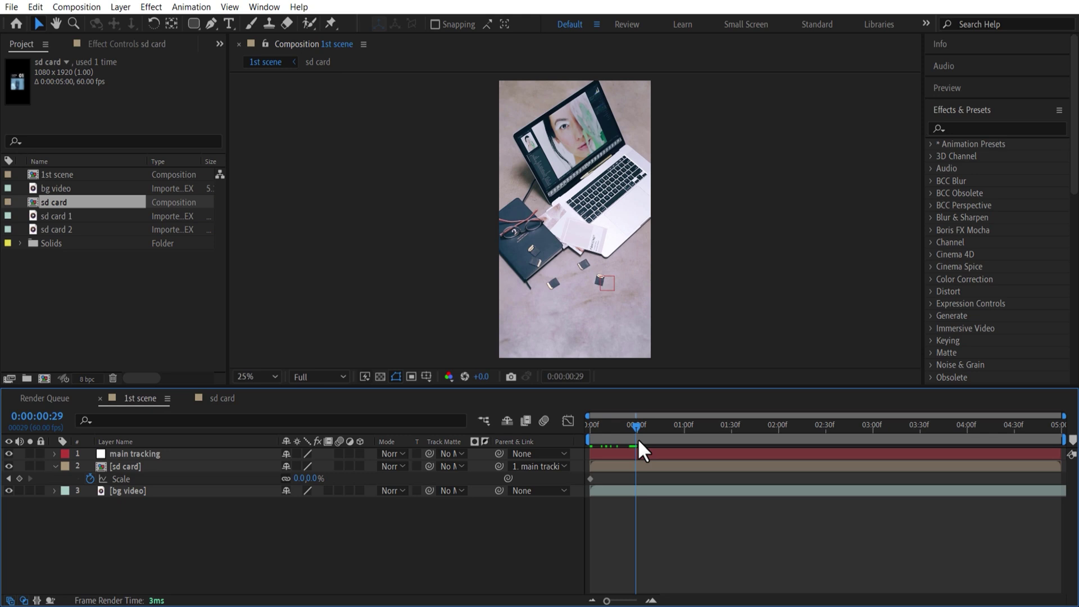
left_click(312, 479)
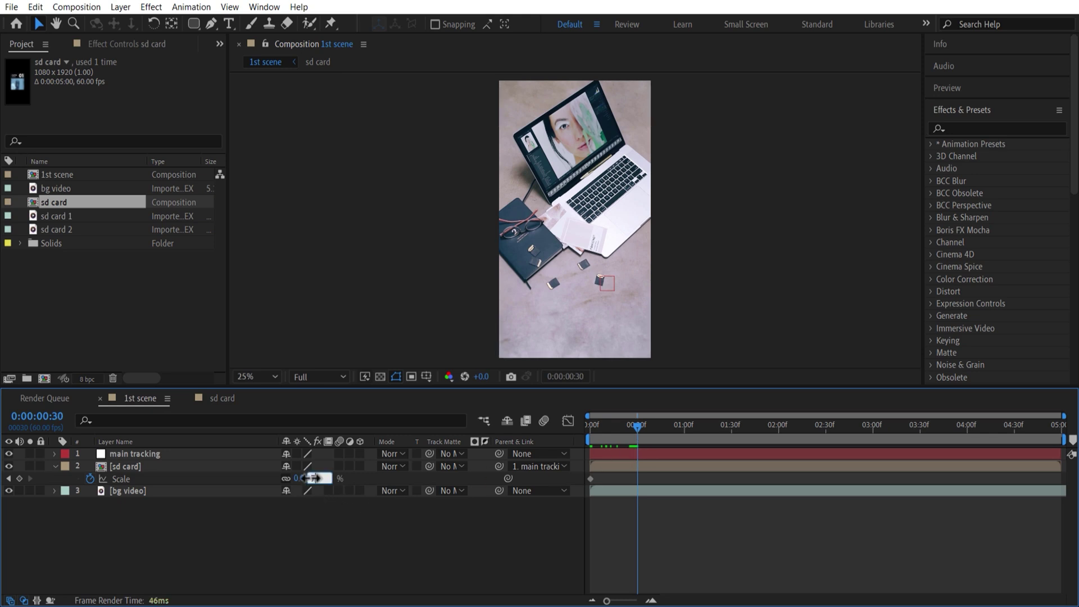
type("7")
key("BackSpace")
type("60")
key("Return")
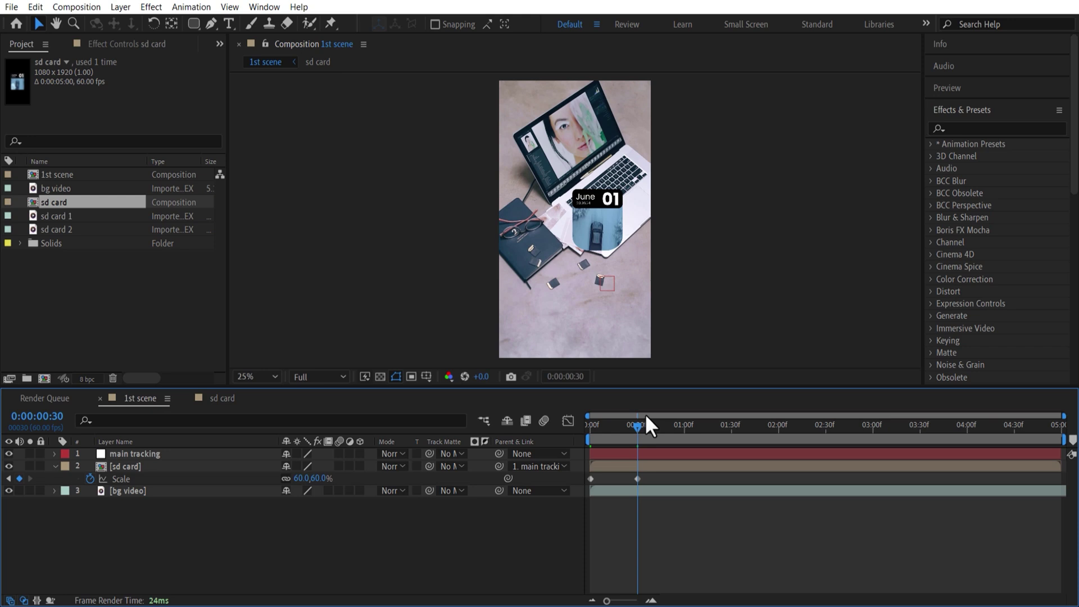
left_click(618, 426)
- Apply Easy Ease to both Scale keyframes and strengthen the influence in the Graph Editor
left_click_drag(630, 482, 586, 482)
right_click(591, 478)
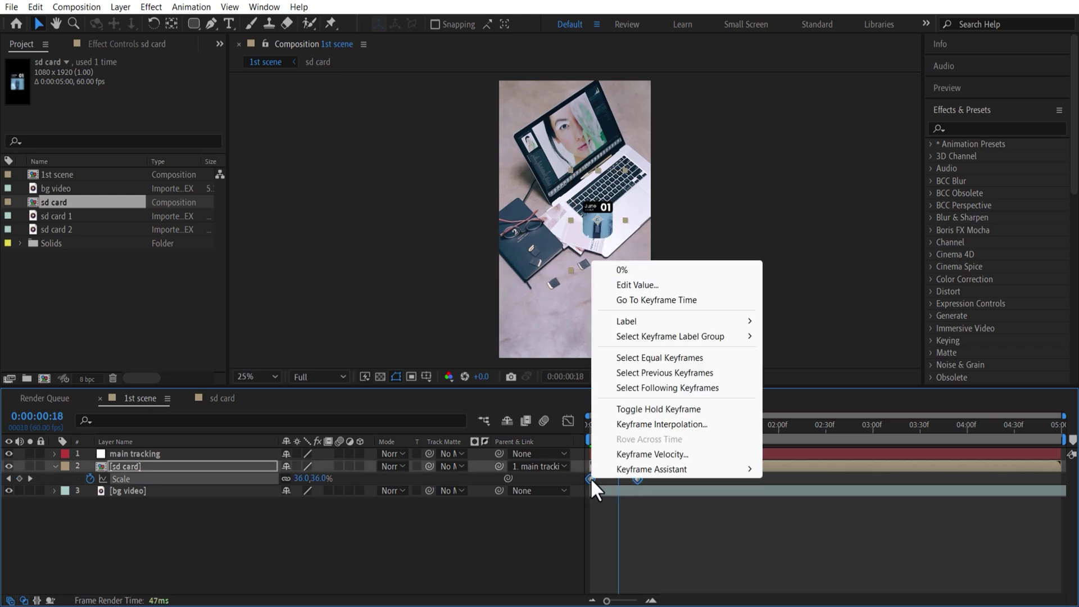
mouse_move(669, 469)
left_click(846, 380)
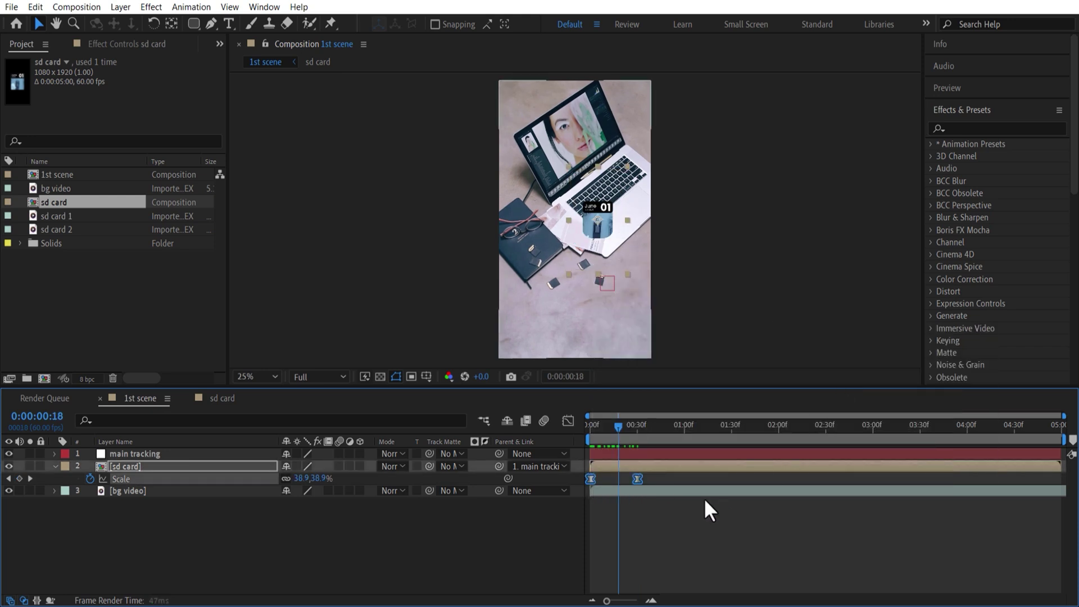
left_click(567, 421)
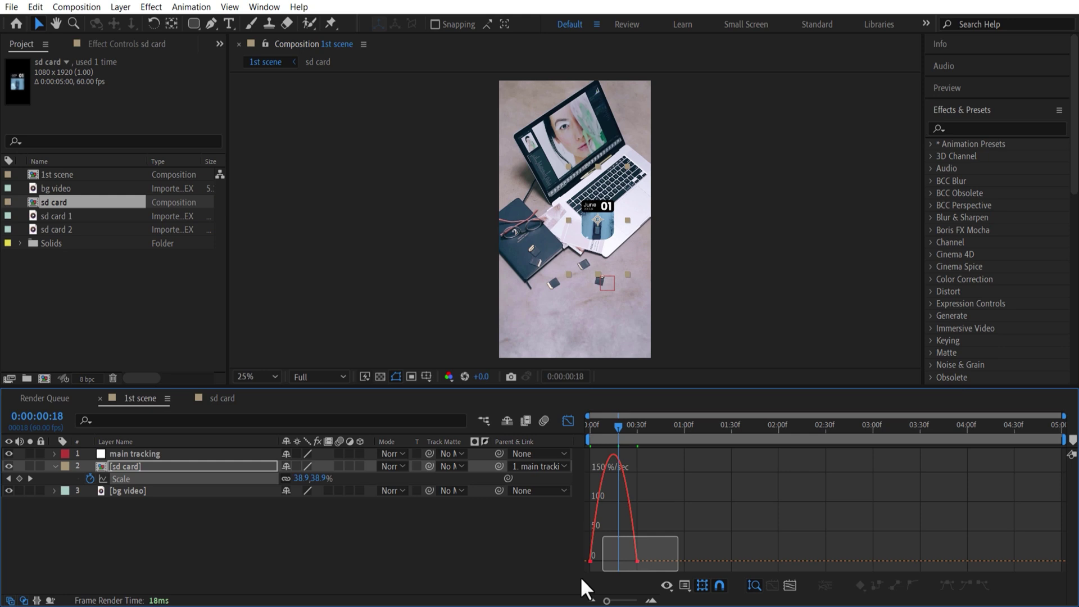
left_click_drag(600, 558, 632, 562)
left_click(568, 421)
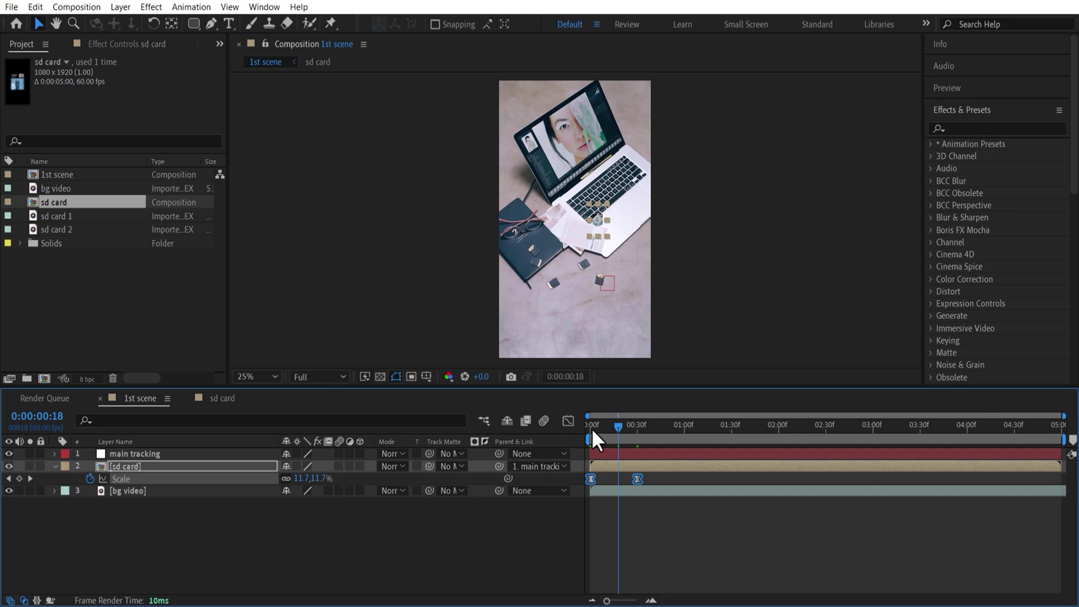
left_click(593, 432)
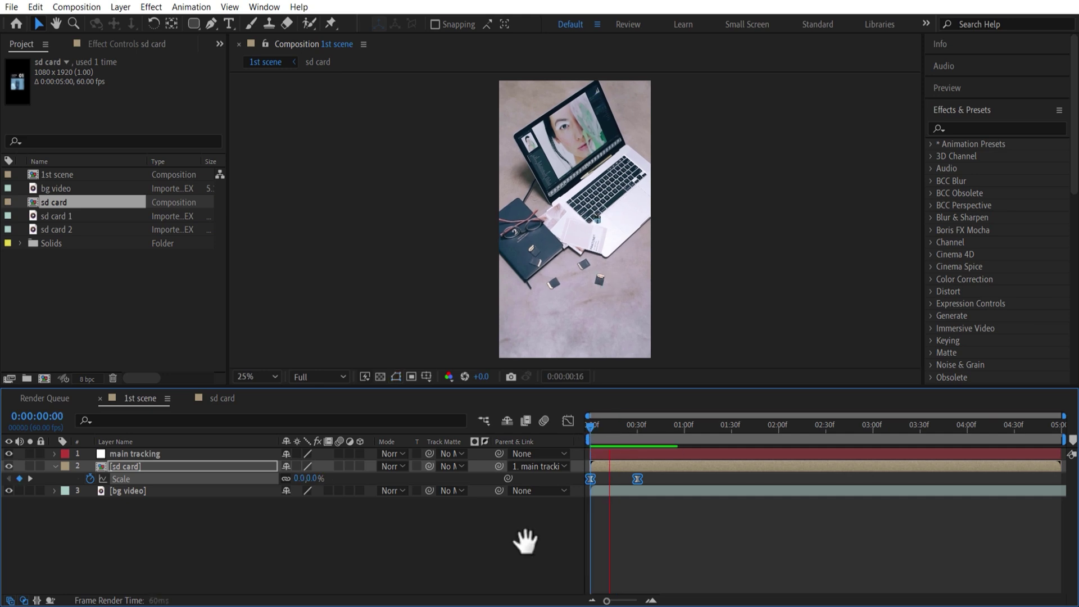
left_click(196, 544)
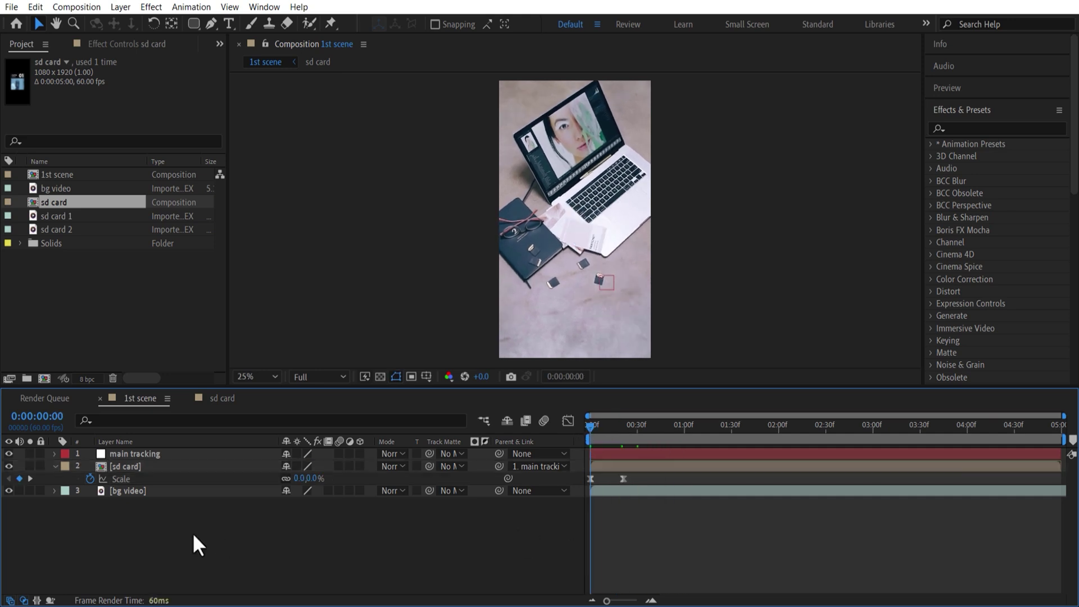
- Create a new 1080×1920 composition named 'sd card 4'
left_click(55, 467)
left_click(217, 398)
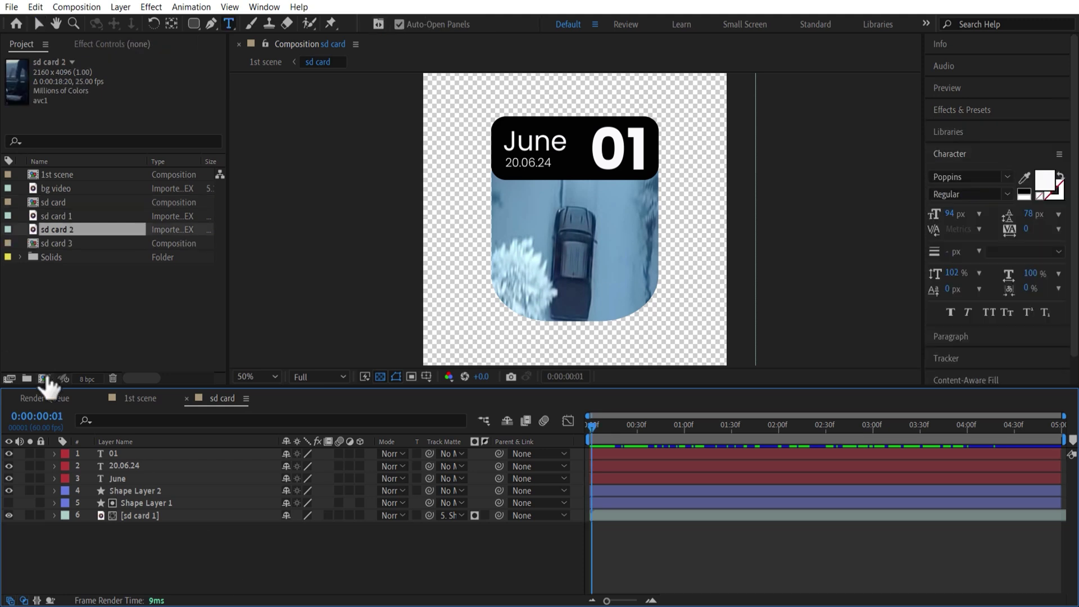
left_click(43, 379)
type("sd card 4")
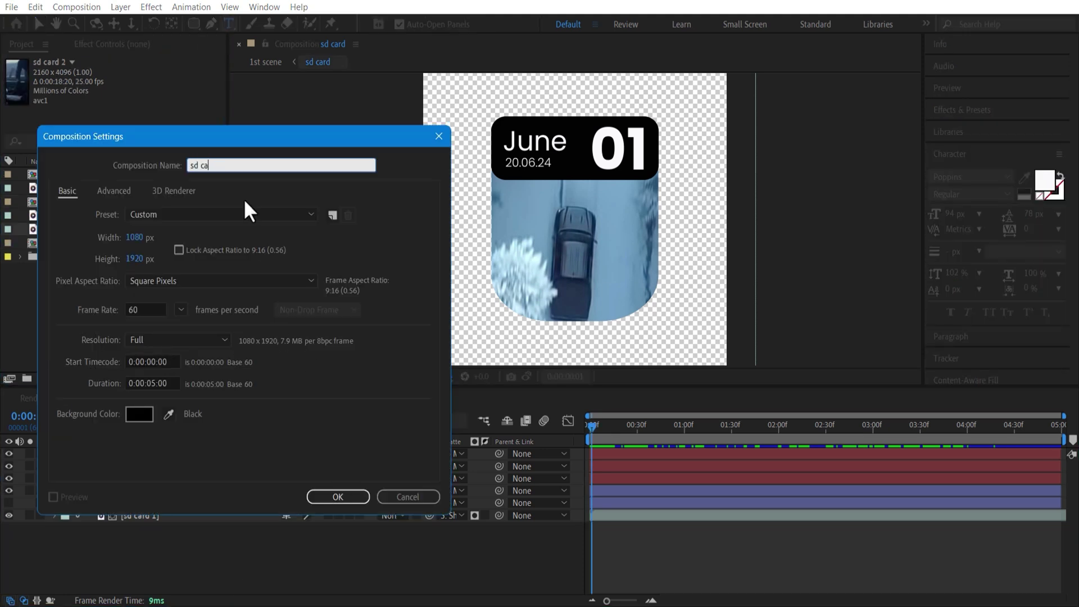
left_click(338, 496)
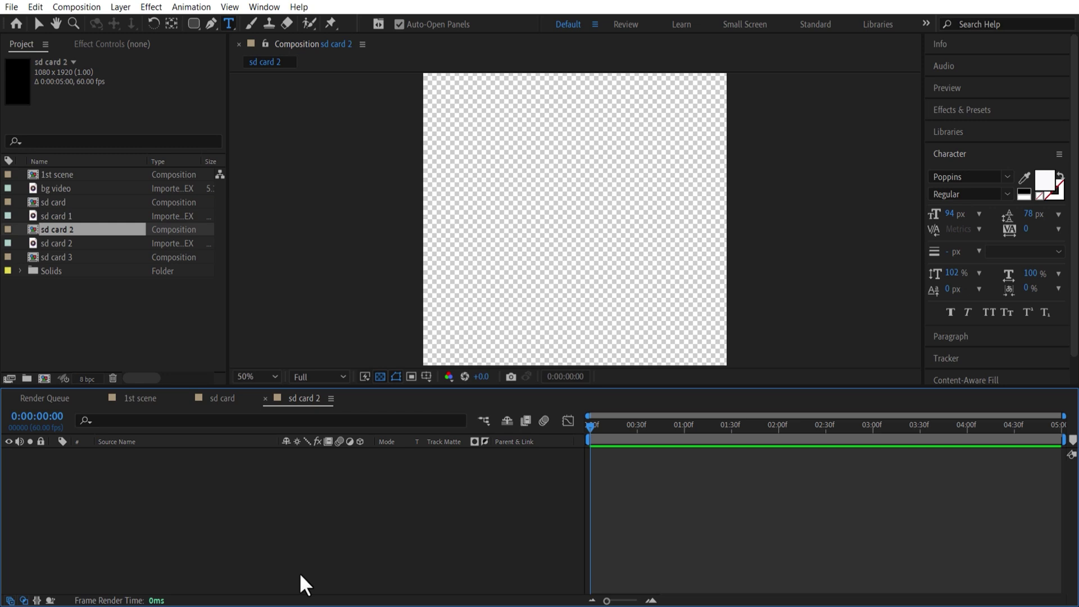
- Show rulers in sd card and add guides at the card top, video top and card bottom
left_click(221, 401)
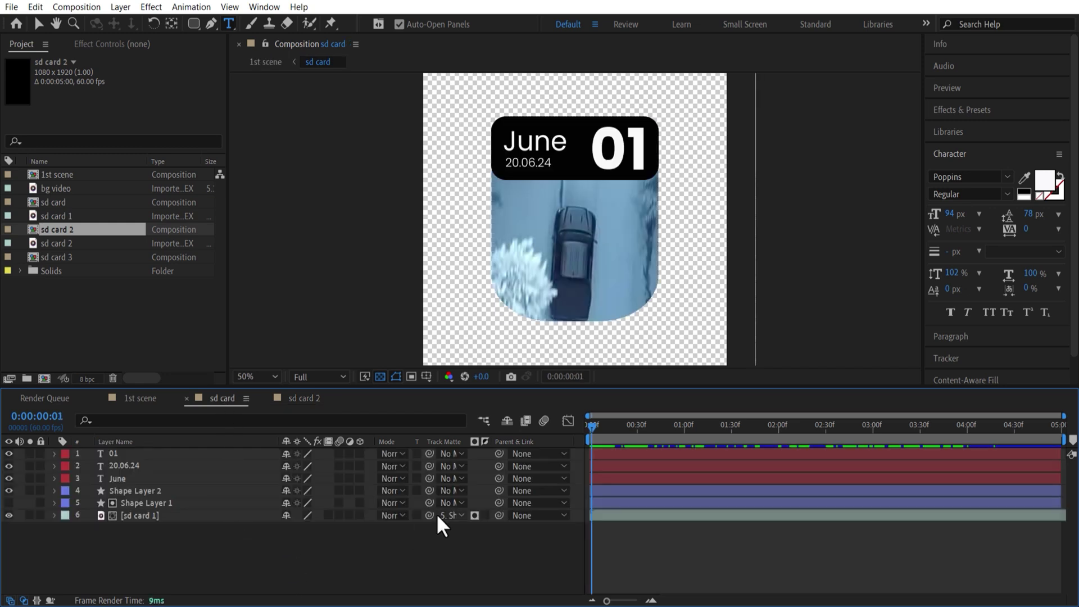
left_click(229, 8)
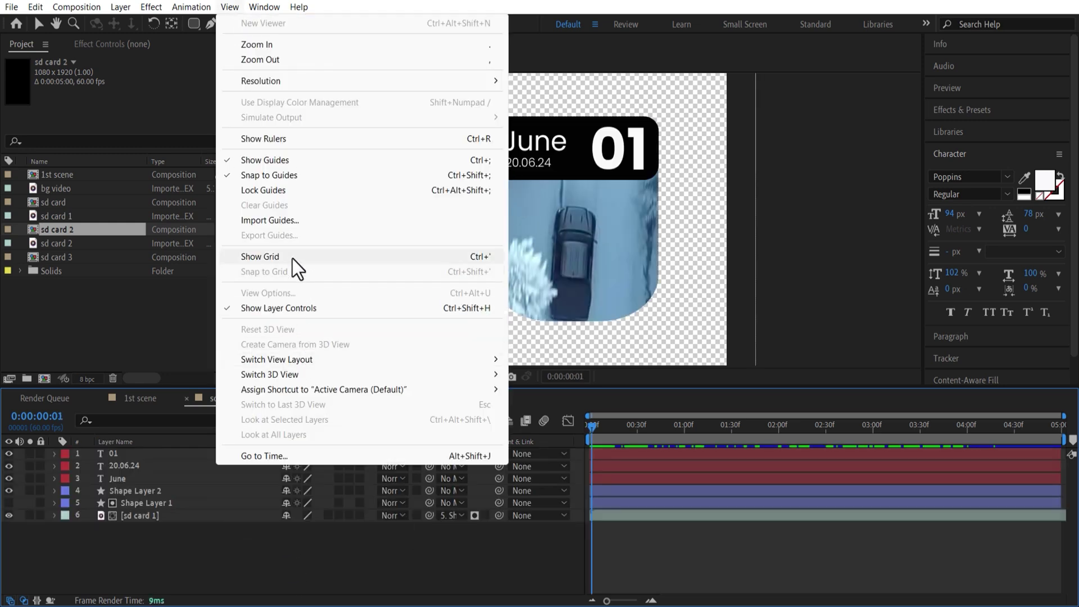
left_click(279, 140)
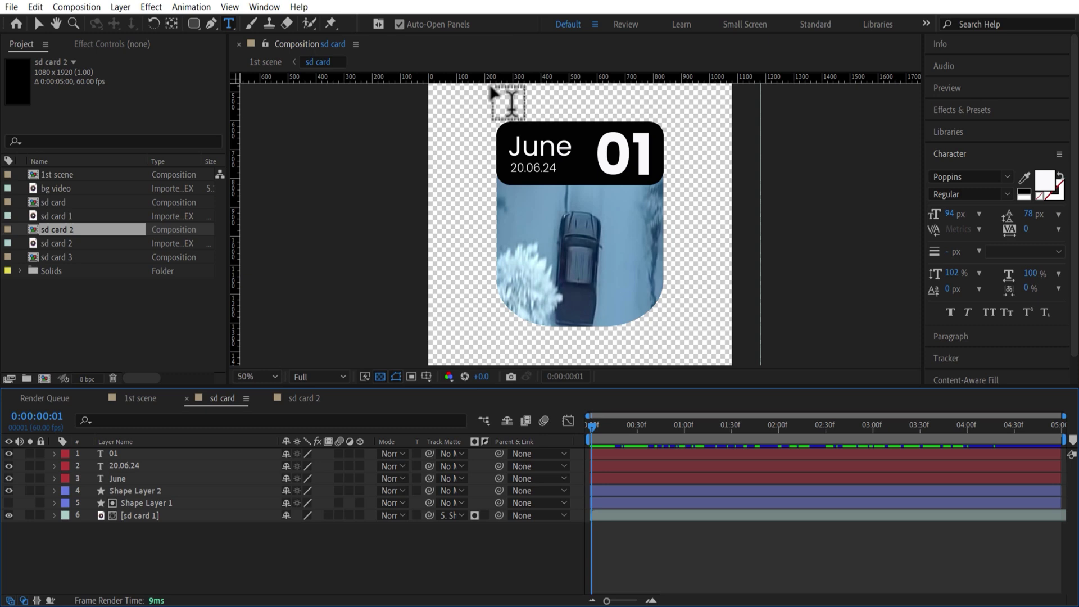
left_click_drag(681, 77, 688, 121)
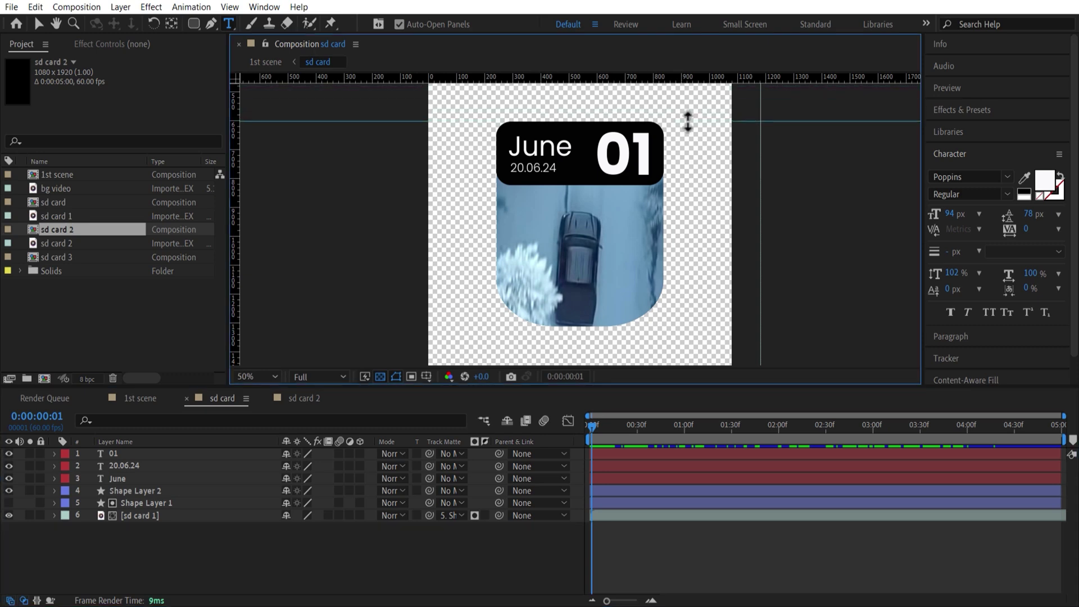
left_click_drag(688, 78, 688, 184)
left_click_drag(688, 78, 688, 326)
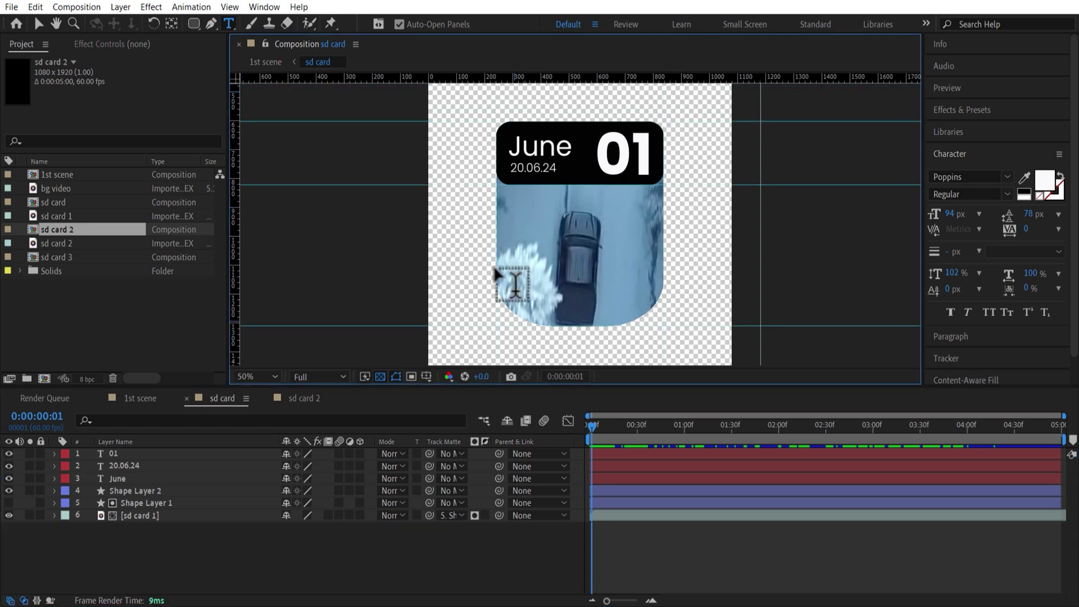
left_click(308, 398)
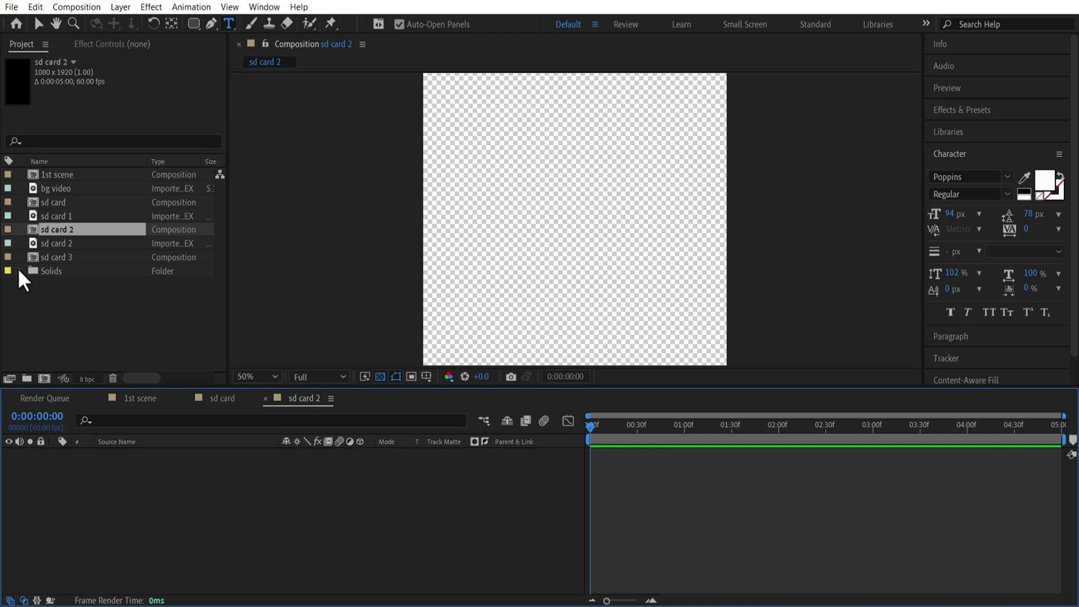
- Show rulers in sd card 2 and place a guide along the card's top edge
key("q")
left_click(233, 8)
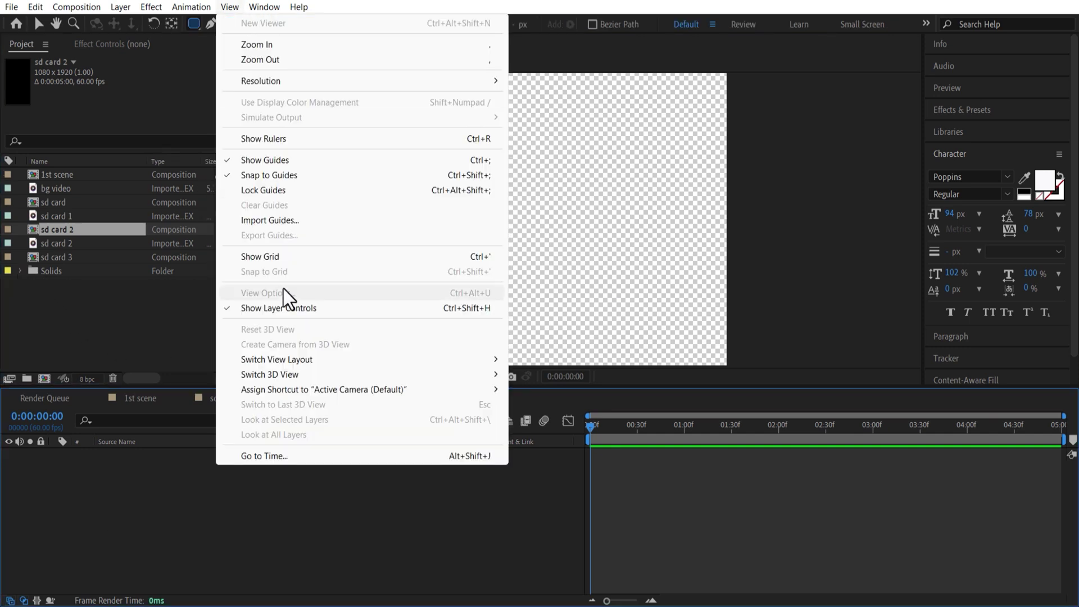
left_click(271, 139)
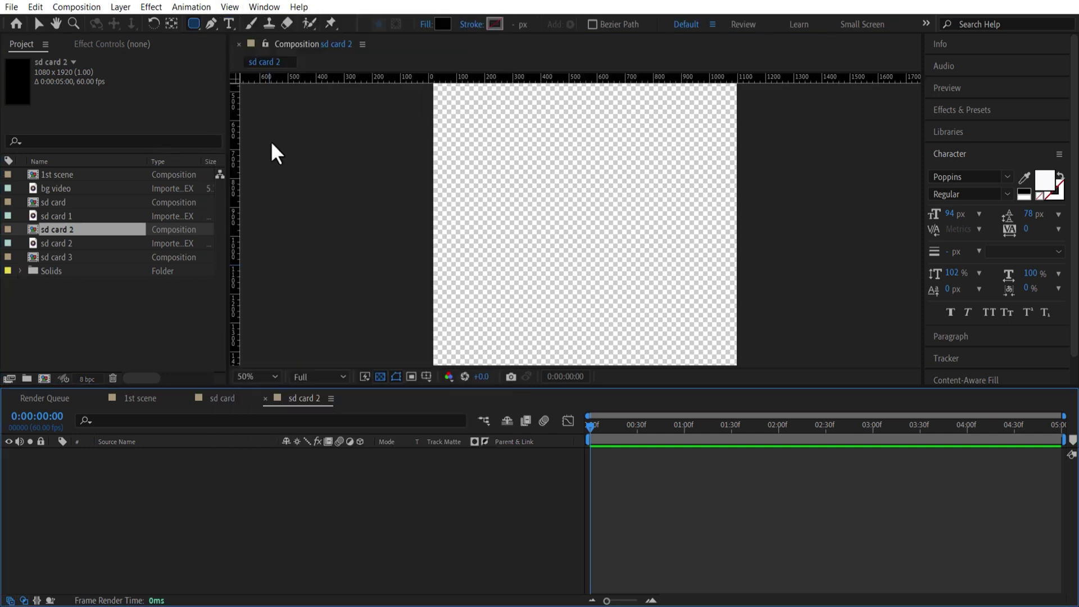
left_click(228, 402)
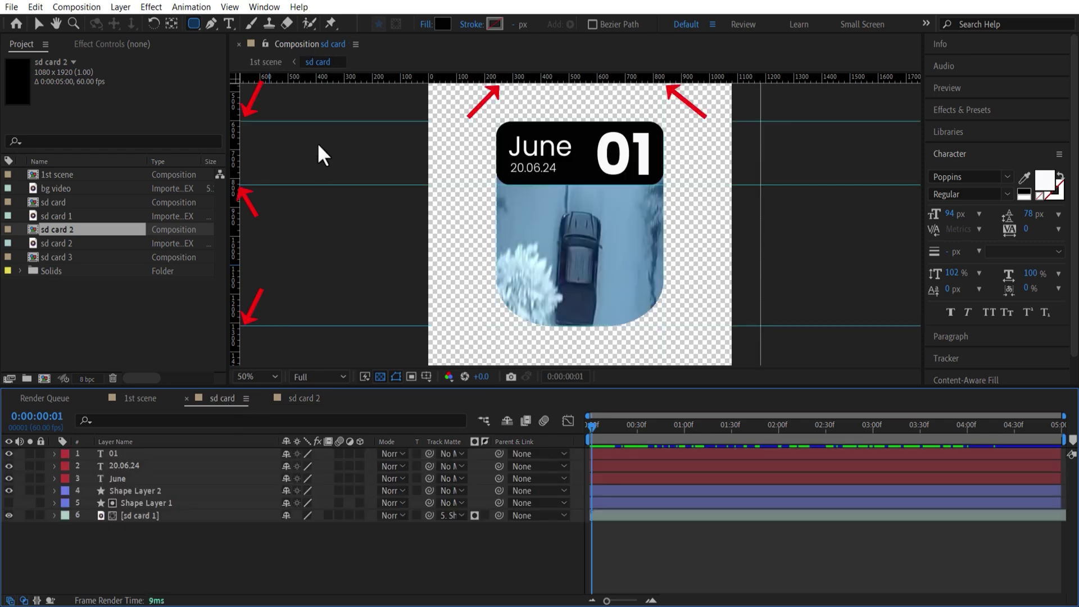
left_click(304, 399)
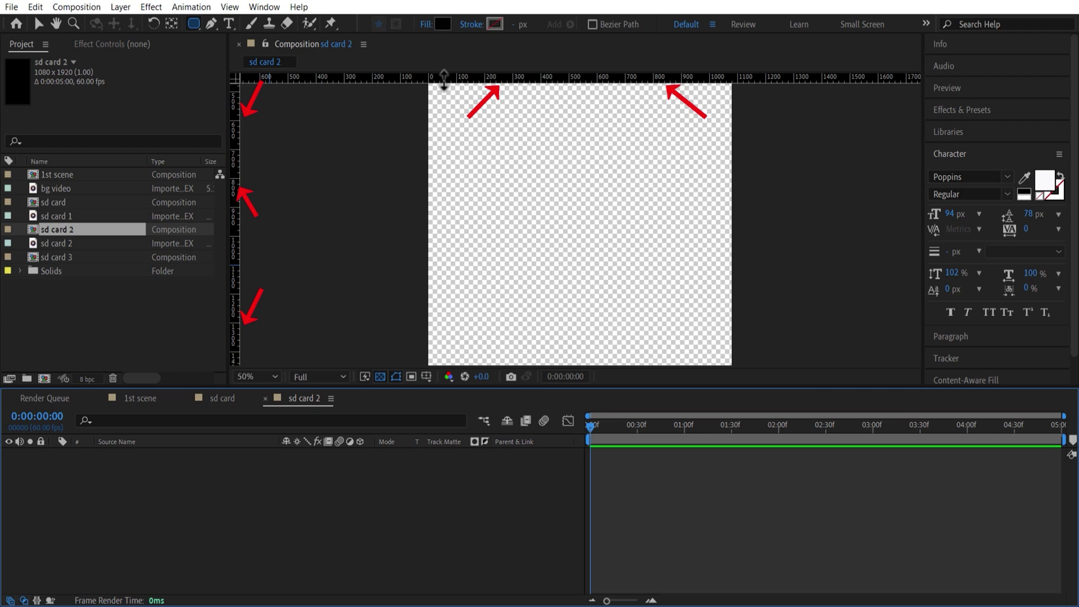
left_click_drag(444, 80, 446, 121)
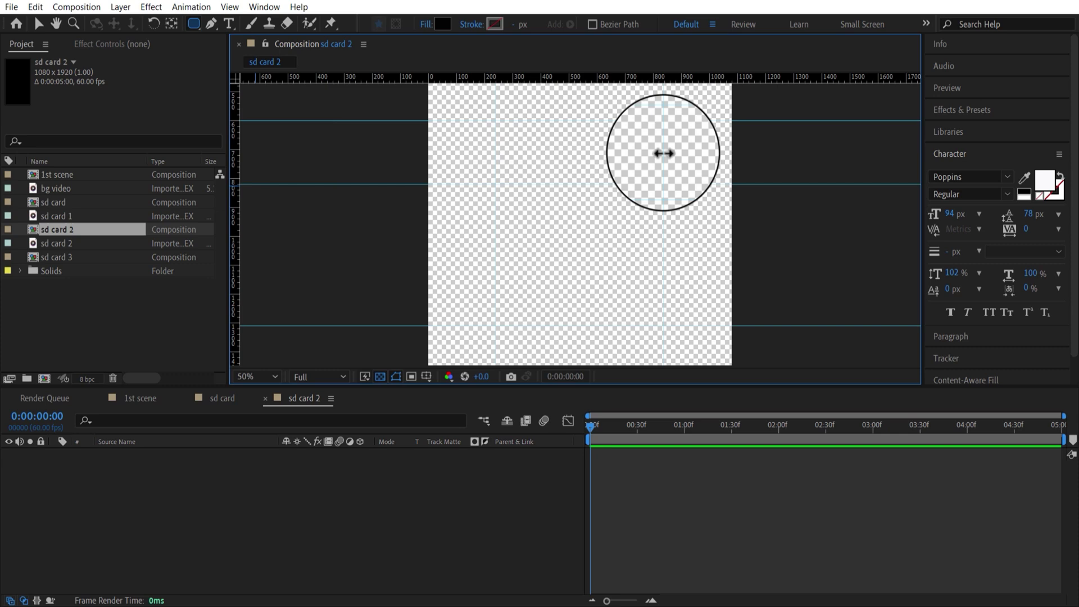
- Hide the transparency grid, add the second card's footage, and duplicate the shape layer
left_click(380, 377)
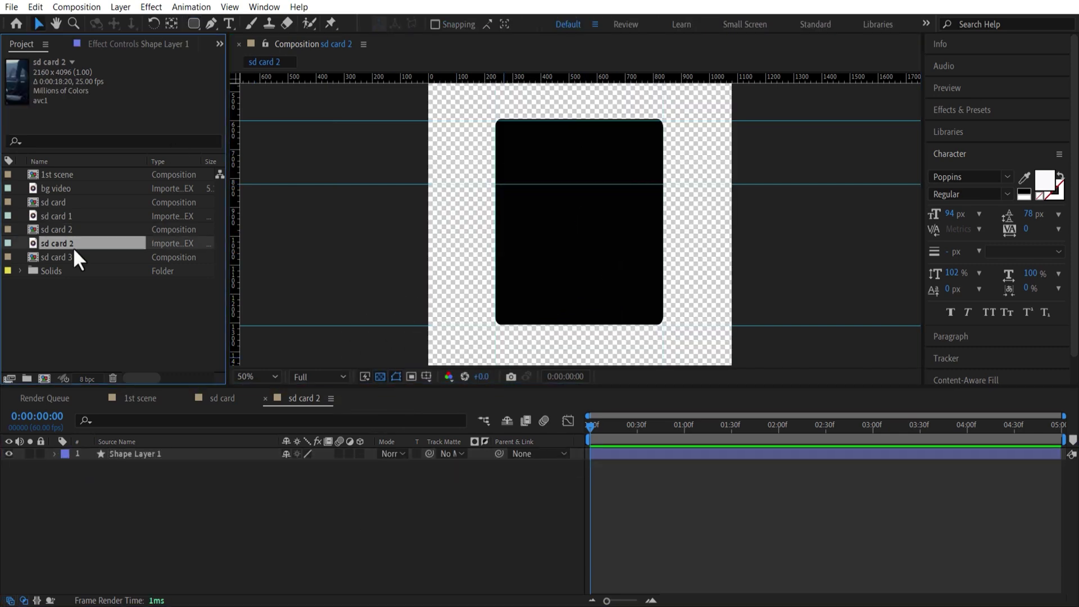
left_click_drag(74, 251, 140, 467)
key("ctrl+d")
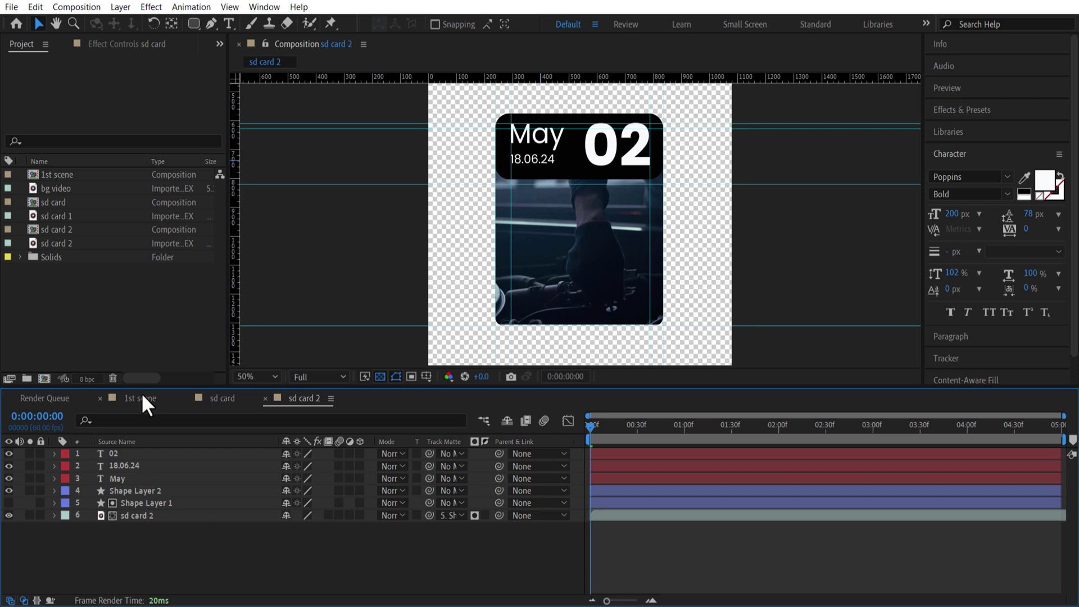
- Add sd card 2 to the 1st scene and parent it to main tracking
left_click(141, 396)
left_click_drag(63, 226, 143, 460)
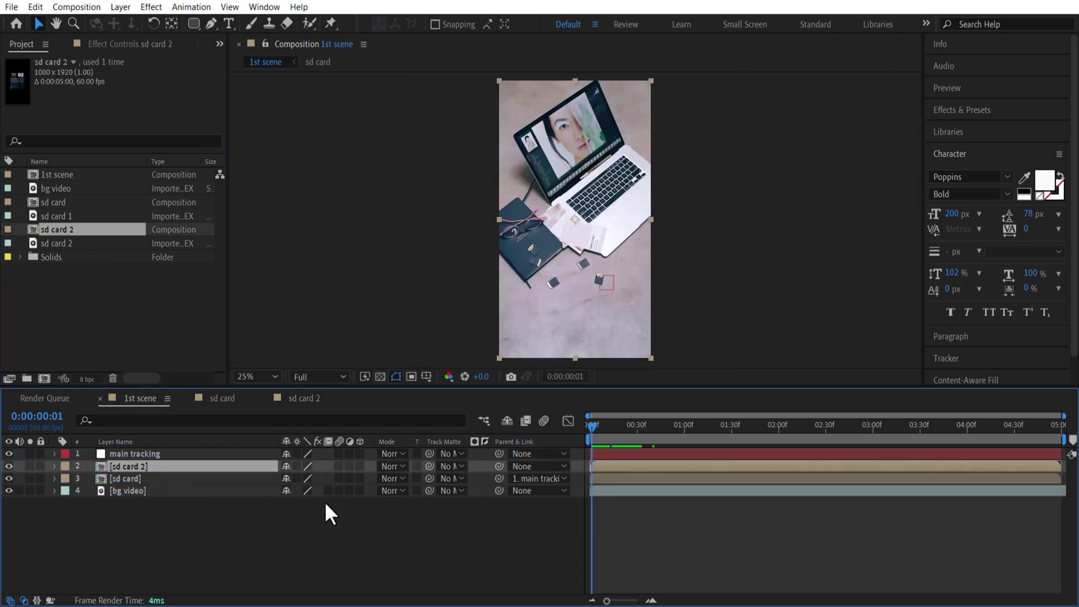
left_click_drag(500, 466, 207, 453)
left_click(592, 424)
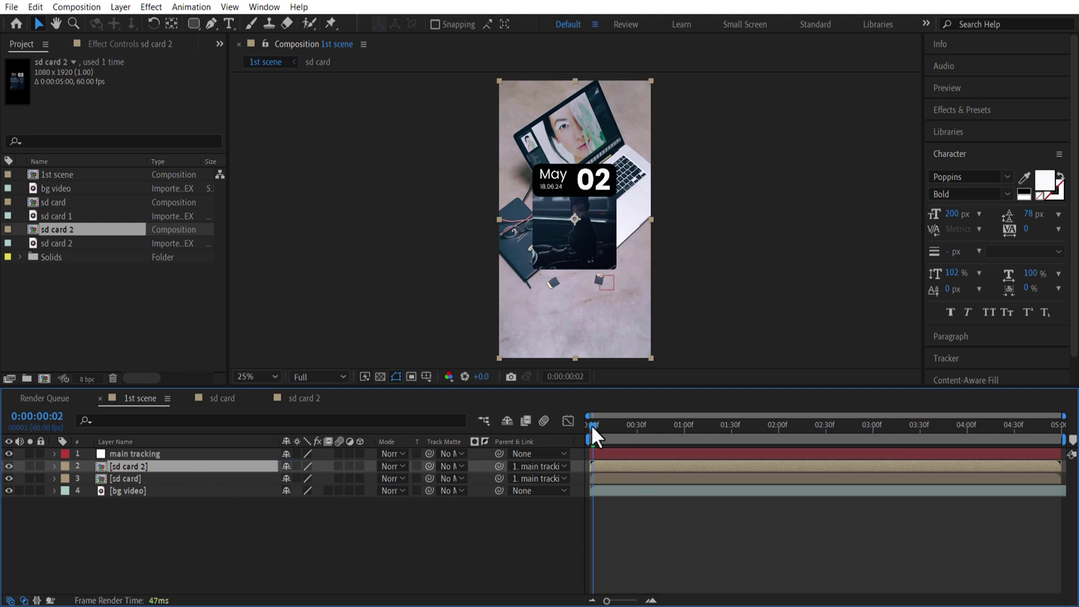
left_click(141, 479)
key("u")
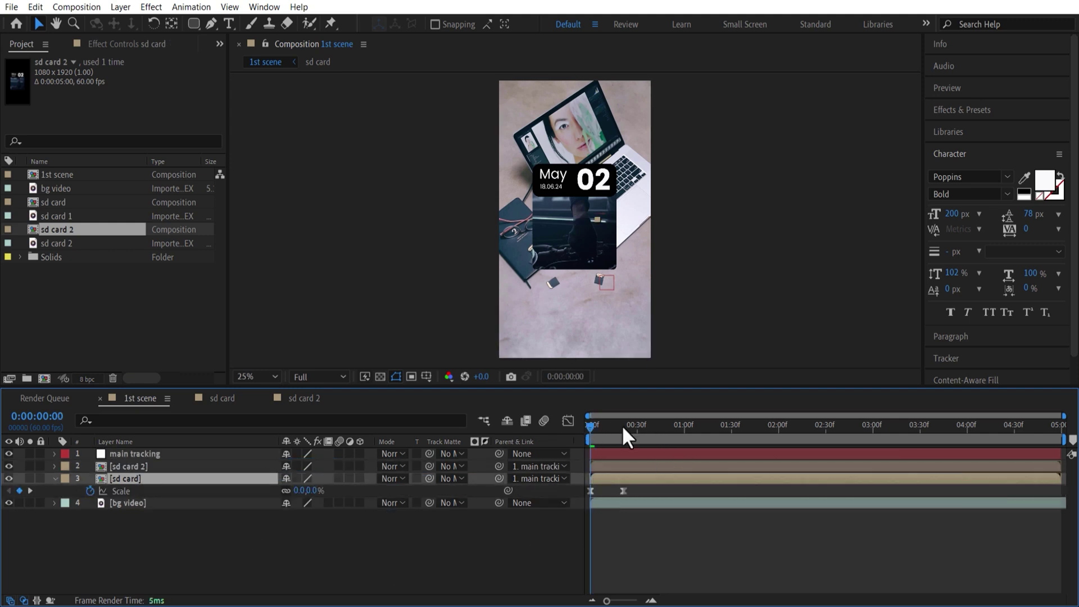
left_click_drag(621, 425, 587, 433)
- Keyframe sd card 2 Scale at 0% on frame 0 and 60% at frame 21
left_click(150, 466)
key("s")
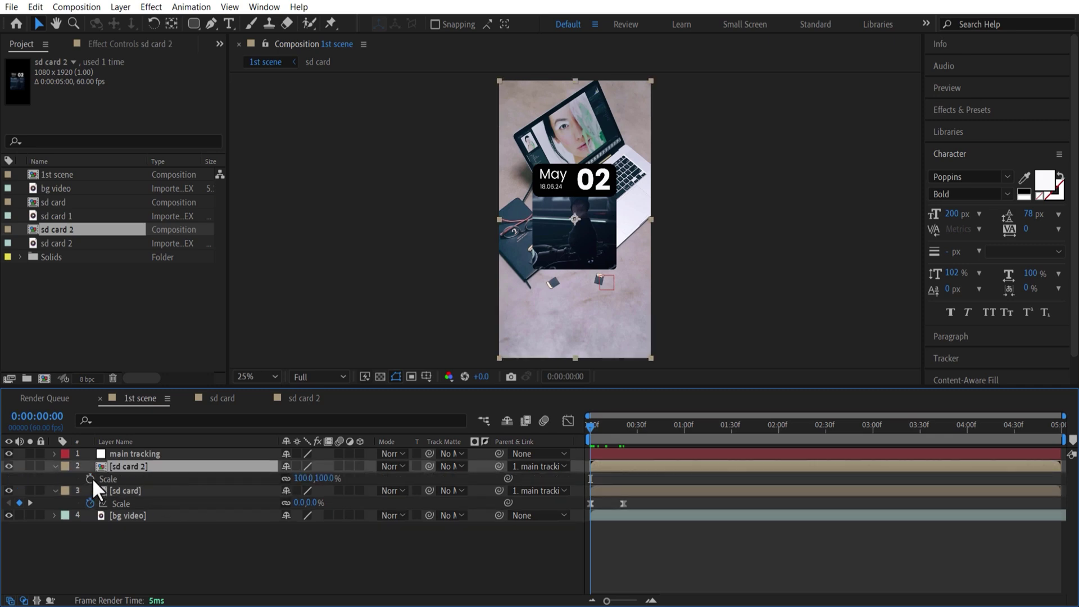
left_click(91, 479)
left_click(304, 478)
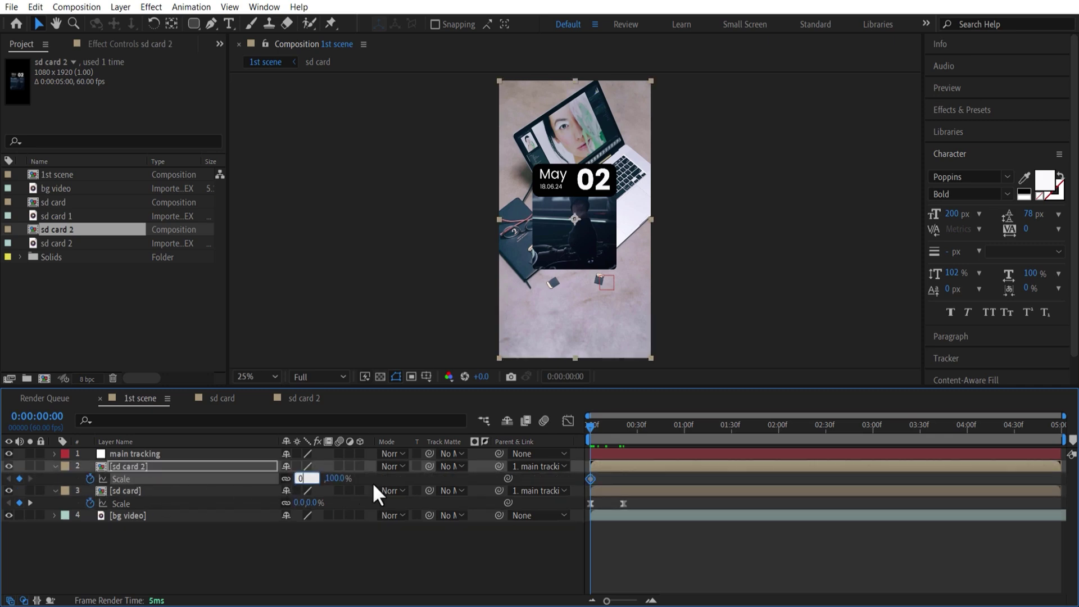
key("Return")
left_click_drag(601, 434, 624, 445)
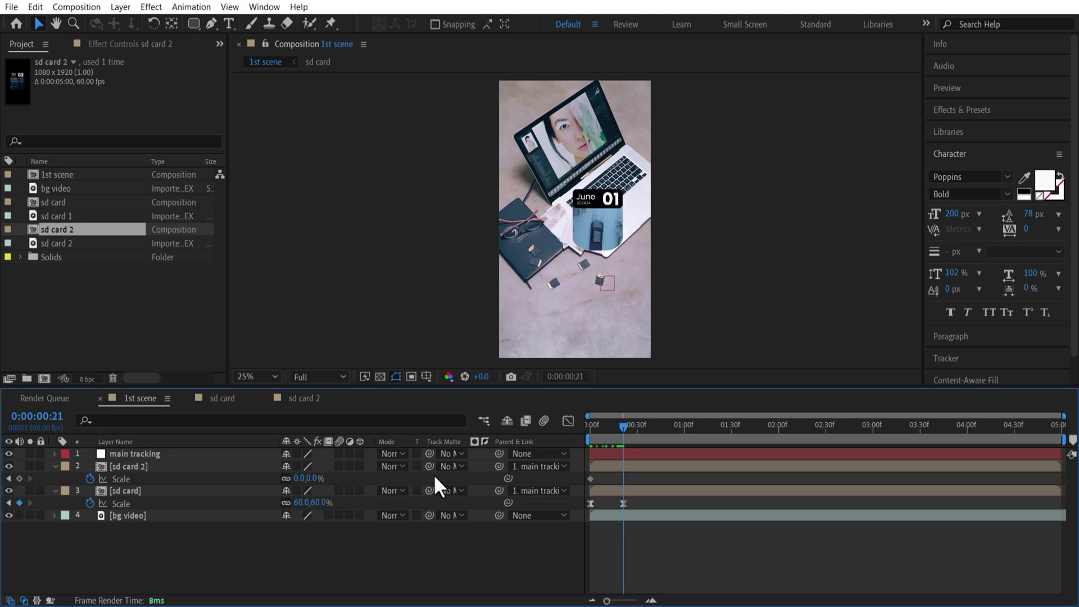
left_click(301, 479)
type("60")
key("Return")
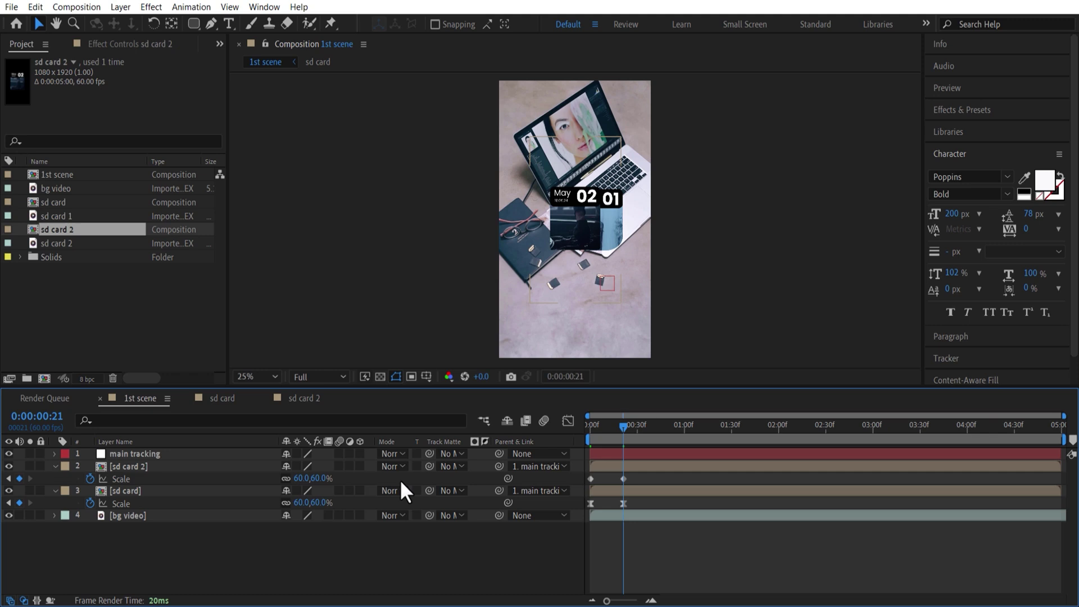
- Apply Easy Ease to the Scale keyframes and stretch influence to 100% in the Graph Editor
left_click(167, 466)
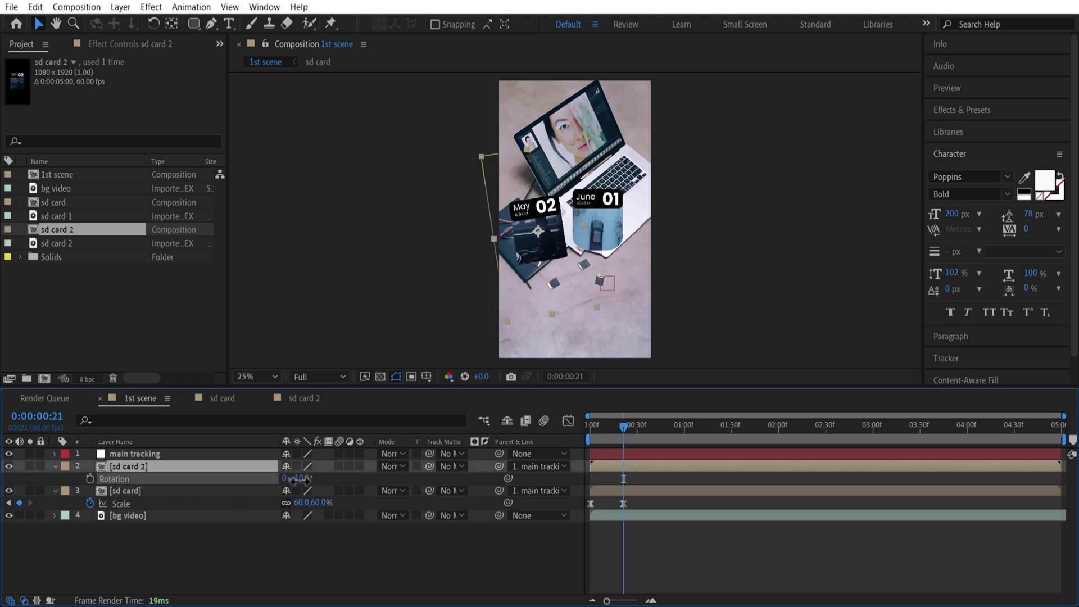
key("u")
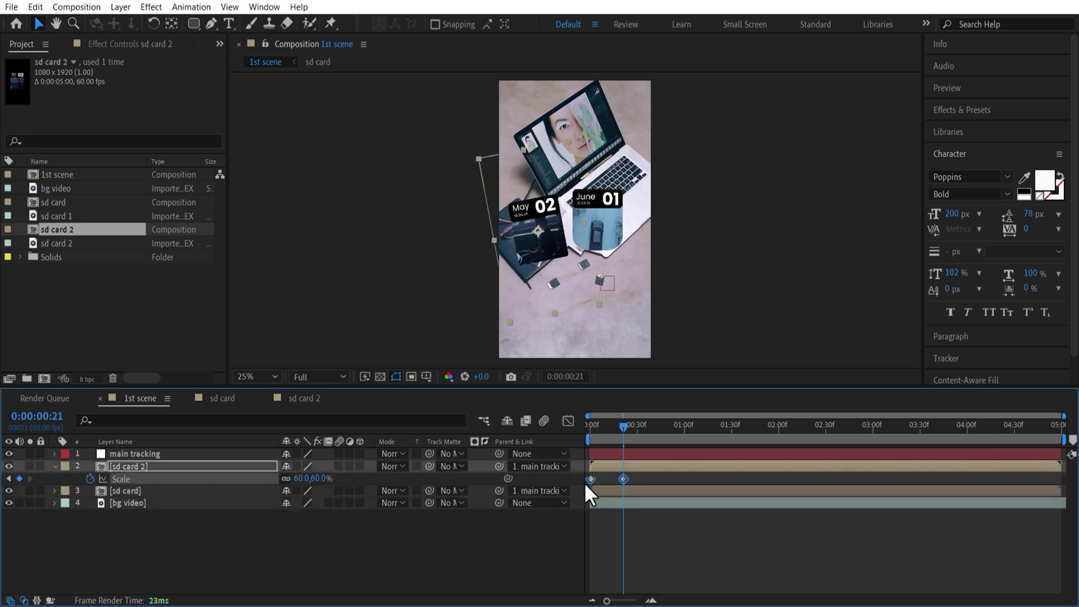
right_click(590, 478)
mouse_move(684, 470)
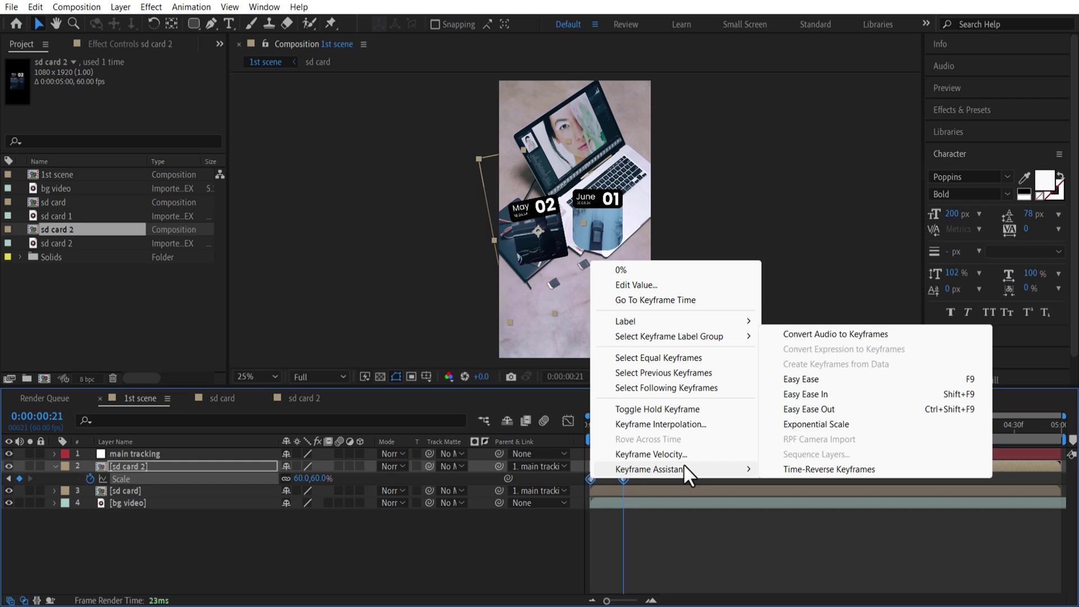
left_click(785, 382)
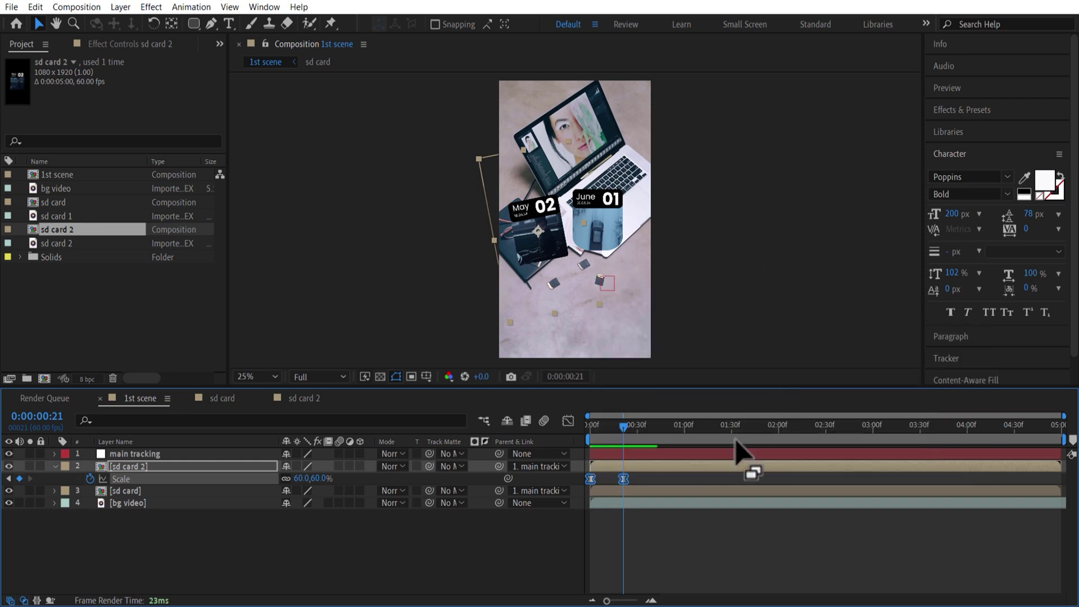
left_click(568, 421)
left_click_drag(664, 532, 619, 562)
key("u")
left_click(285, 520)
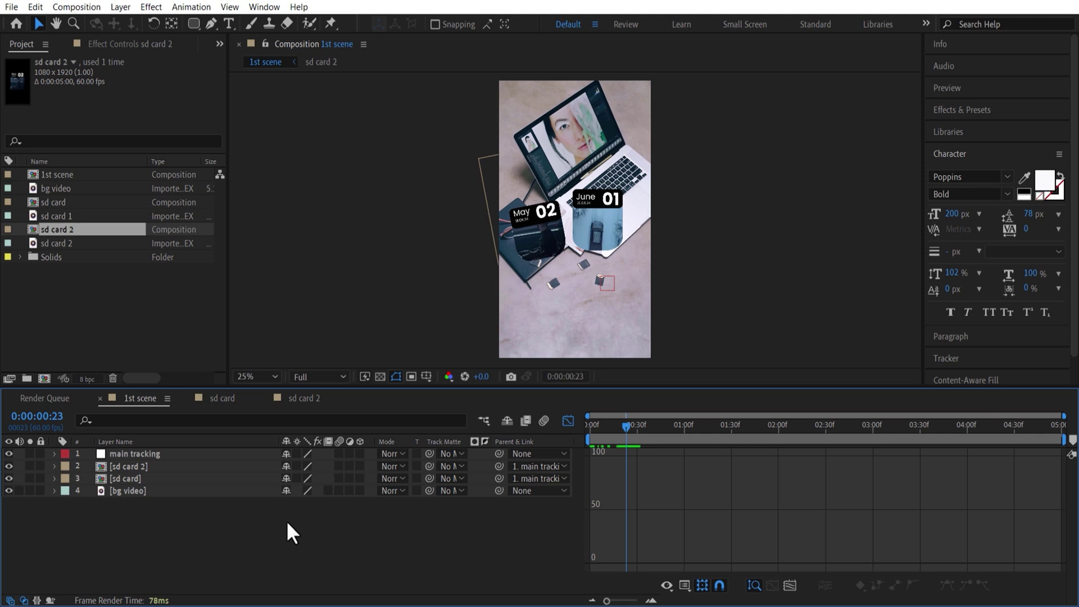
- Search Effects & Presets for 'ramp' and apply Gradient Ramp to bg video
left_click(568, 421)
left_click(962, 109)
left_click(956, 128)
type("ramp")
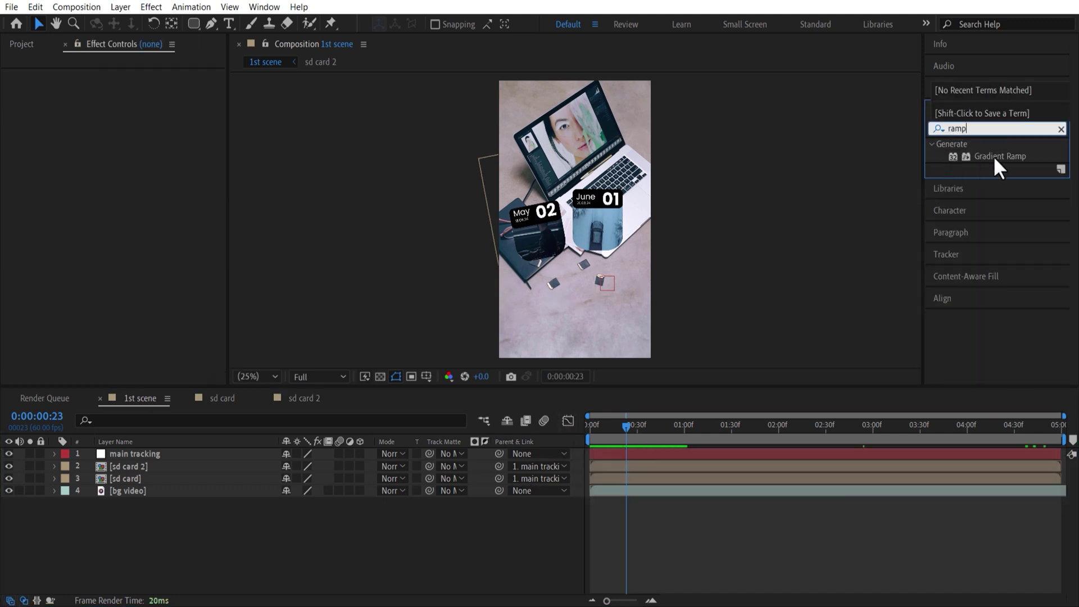
left_click_drag(996, 160, 140, 495)
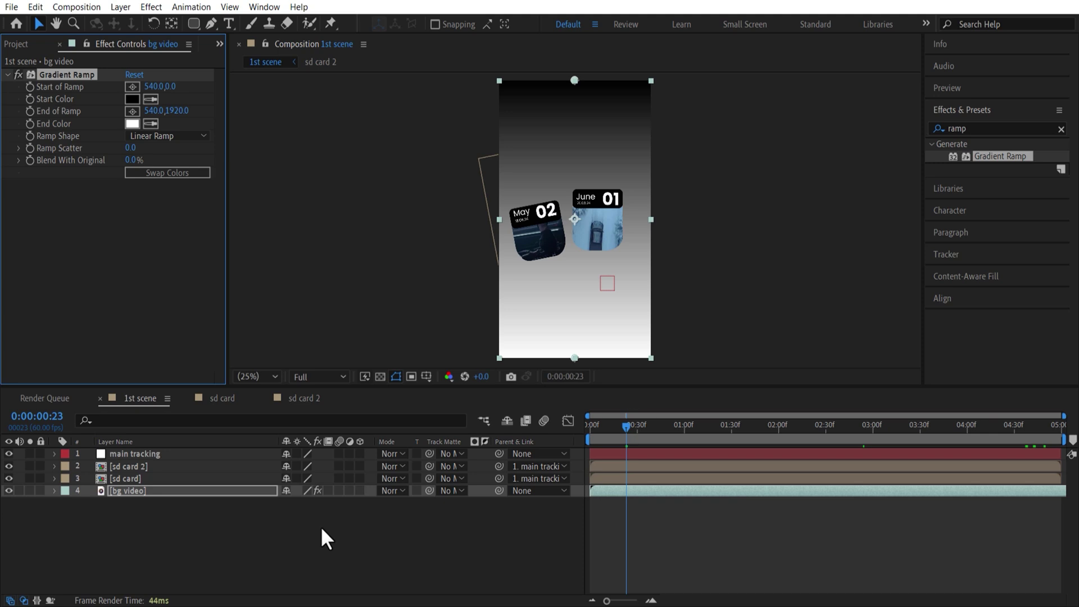
- Set the ramp's end colour to near-black, shape to Radial, and Blend With Original to 70%
left_click_drag(137, 159, 147, 150)
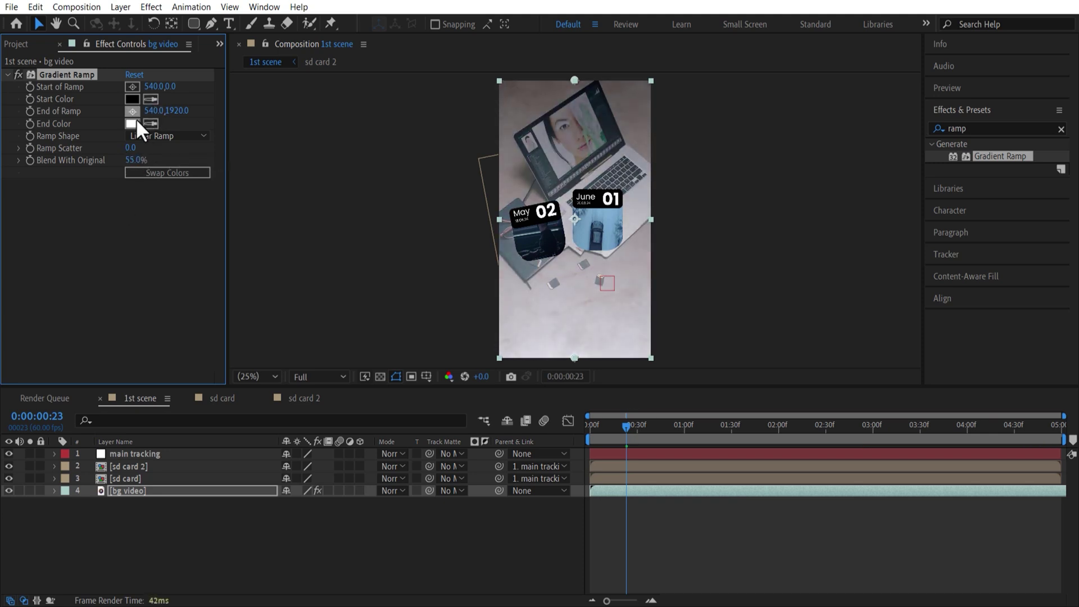
left_click(133, 124)
left_click_drag(752, 301, 737, 352)
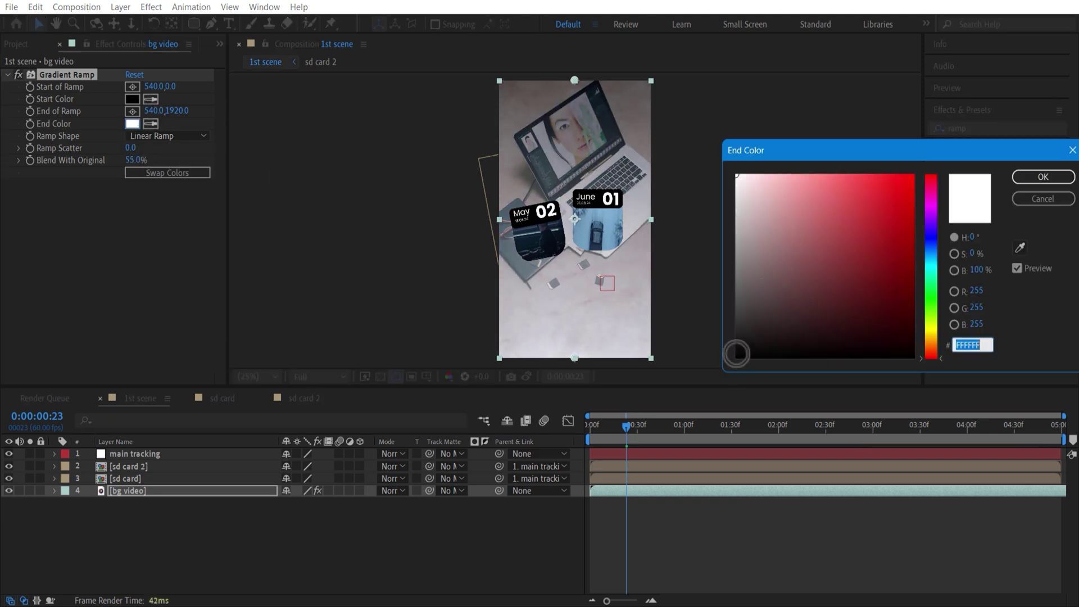
left_click(1043, 177)
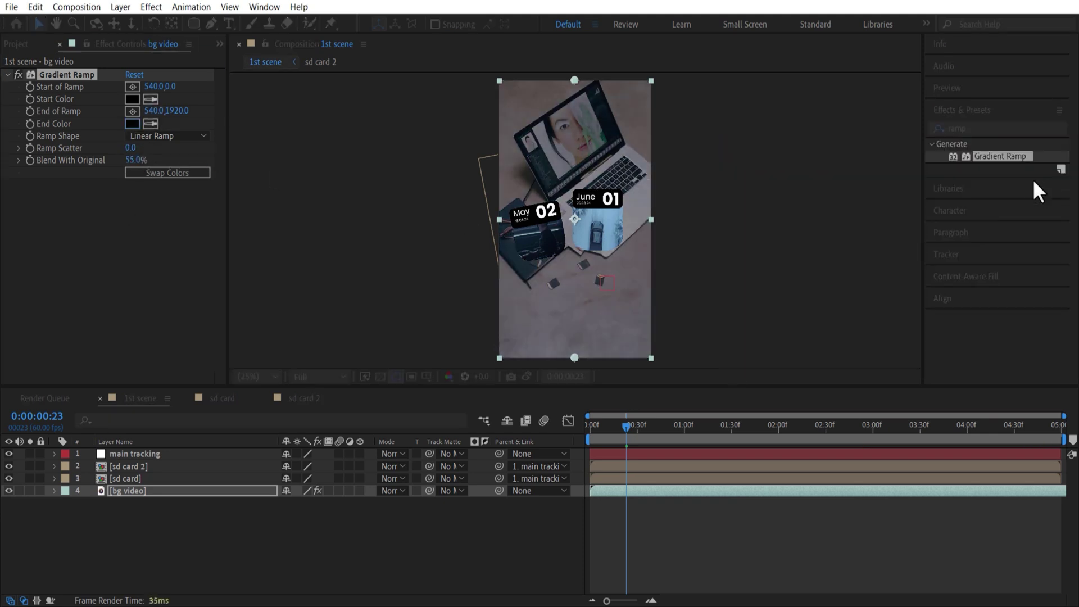
left_click(167, 147)
left_click(167, 163)
left_click_drag(137, 160, 150, 160)
left_click(308, 543)
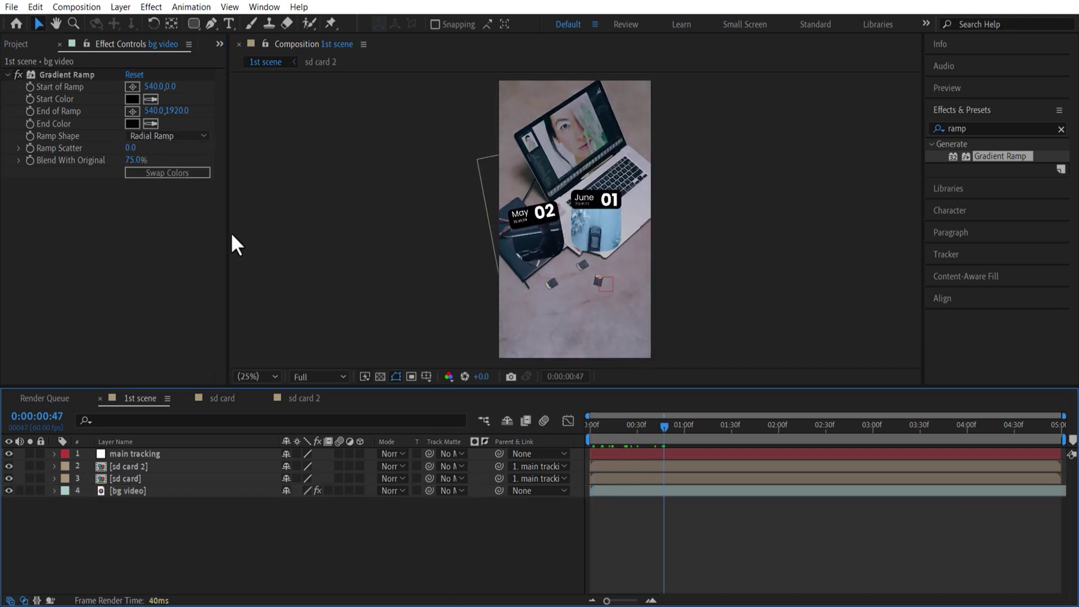
left_click_drag(137, 160, 133, 159)
left_click(431, 562)
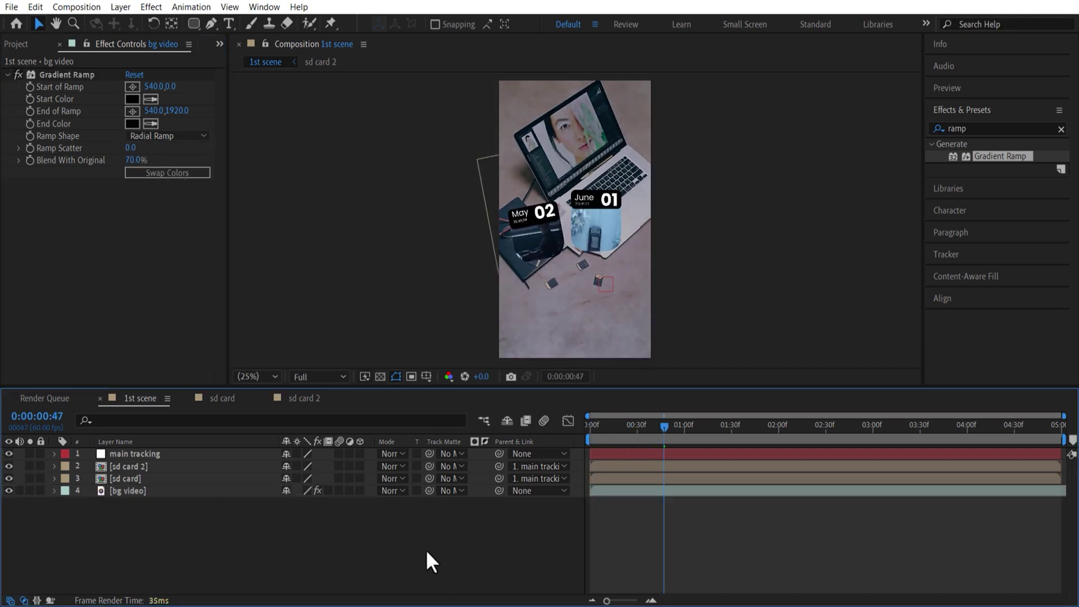
- Paste the FRIDAY 09:10 text layer, move it below main tracking and parent it there
left_click(227, 21)
left_click(554, 137)
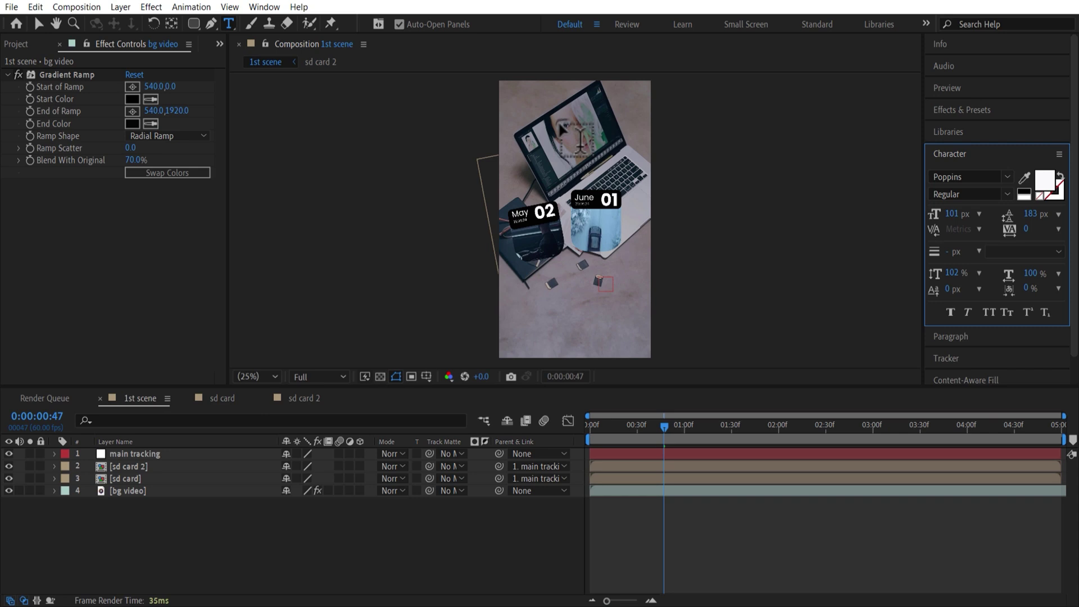
key("ctrl+v")
left_click(181, 454)
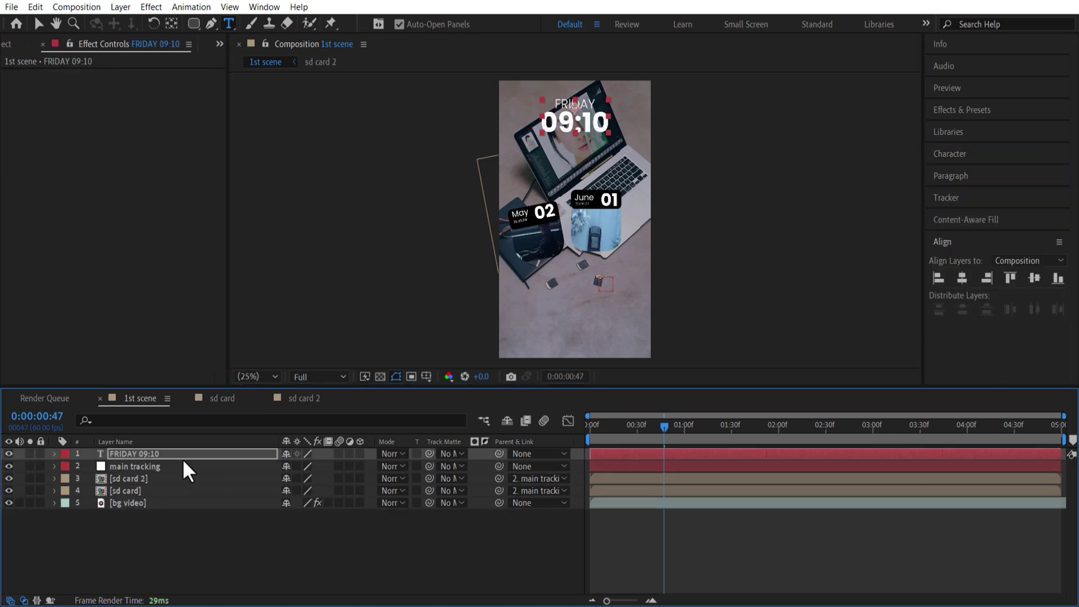
left_click_drag(181, 454, 191, 475)
left_click_drag(495, 468, 204, 453)
left_click(378, 568)
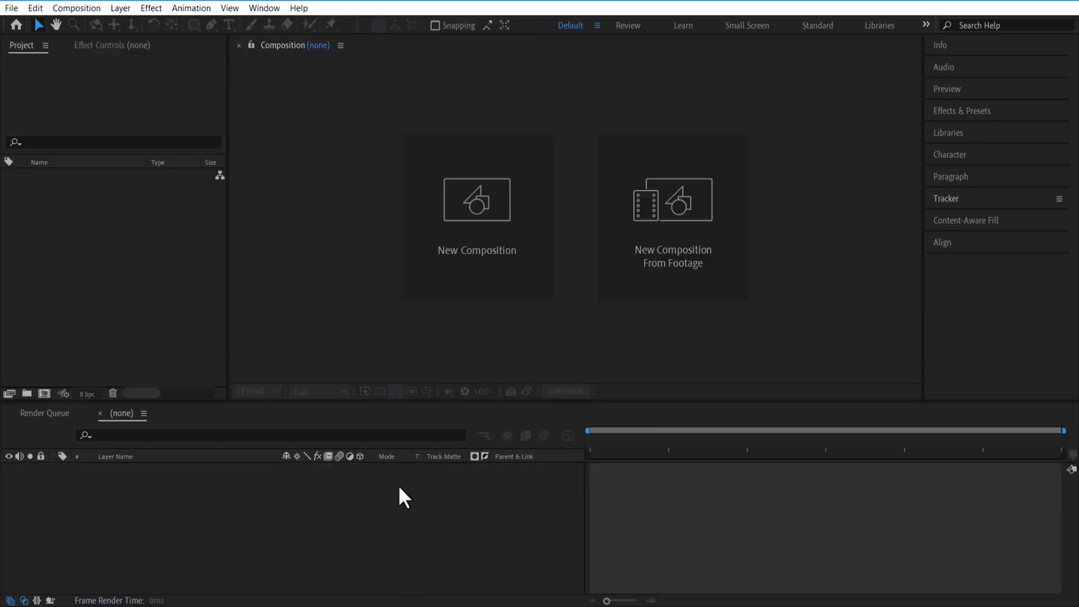
- Create a new composition named '2nd scene'
left_click(480, 242)
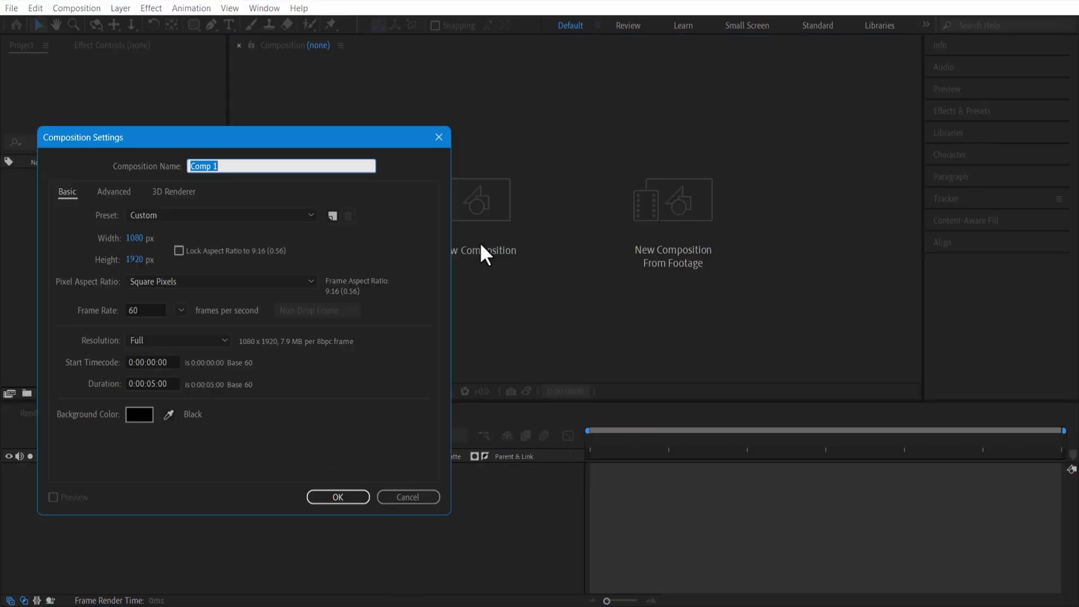
type("2nd scene")
left_click(356, 498)
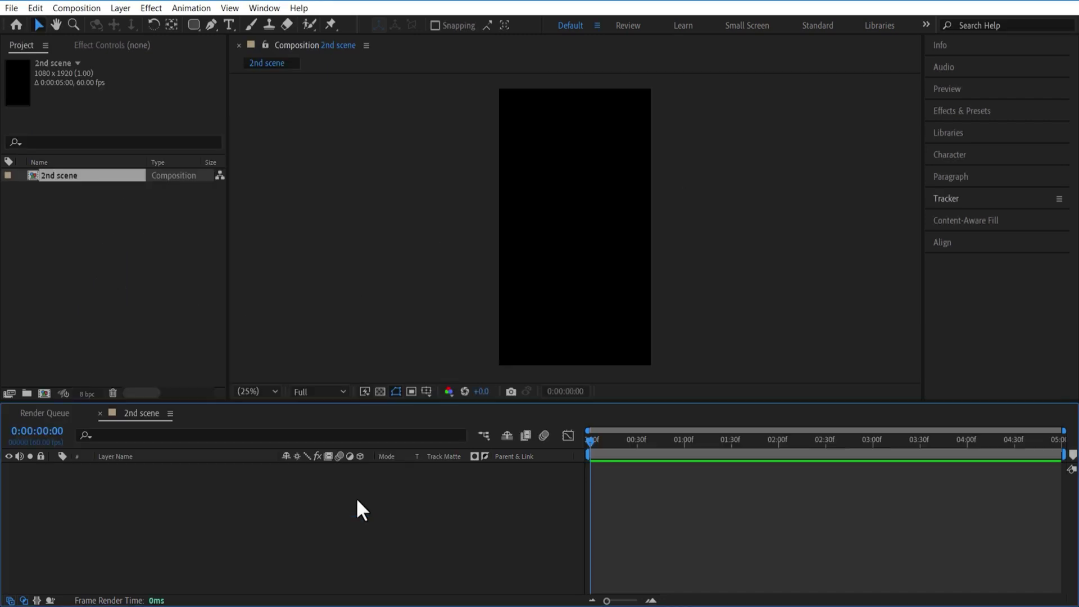
- Add earth.mp4 to the comp, rename it 'bg video', and fit it to the frame
left_click_drag(59, 189, 124, 498)
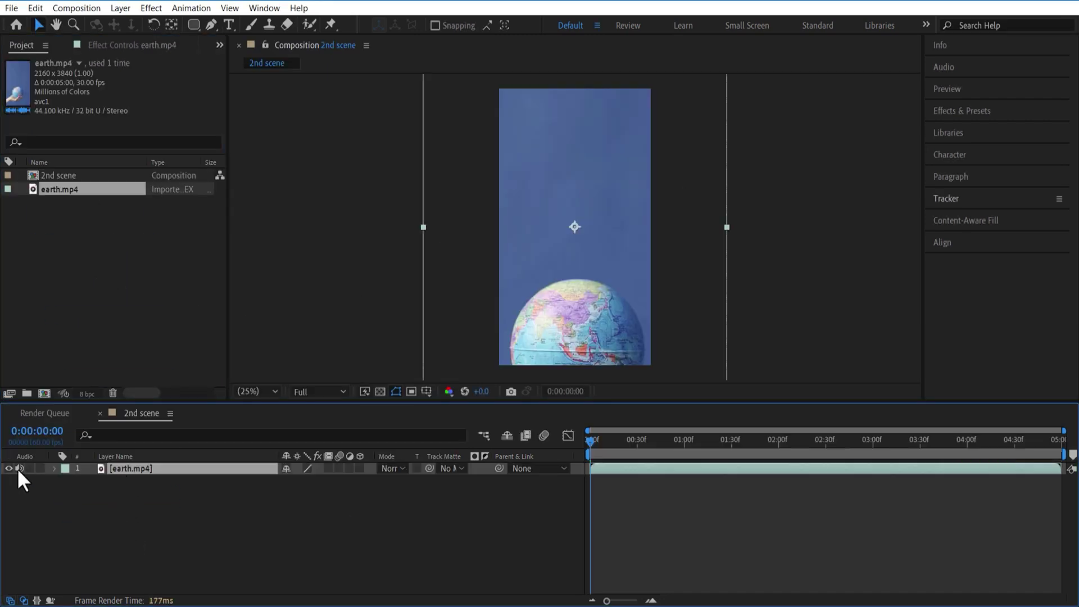
key("Return")
type("bg video")
key("Return")
key("s")
key("ctrl+alt+f")
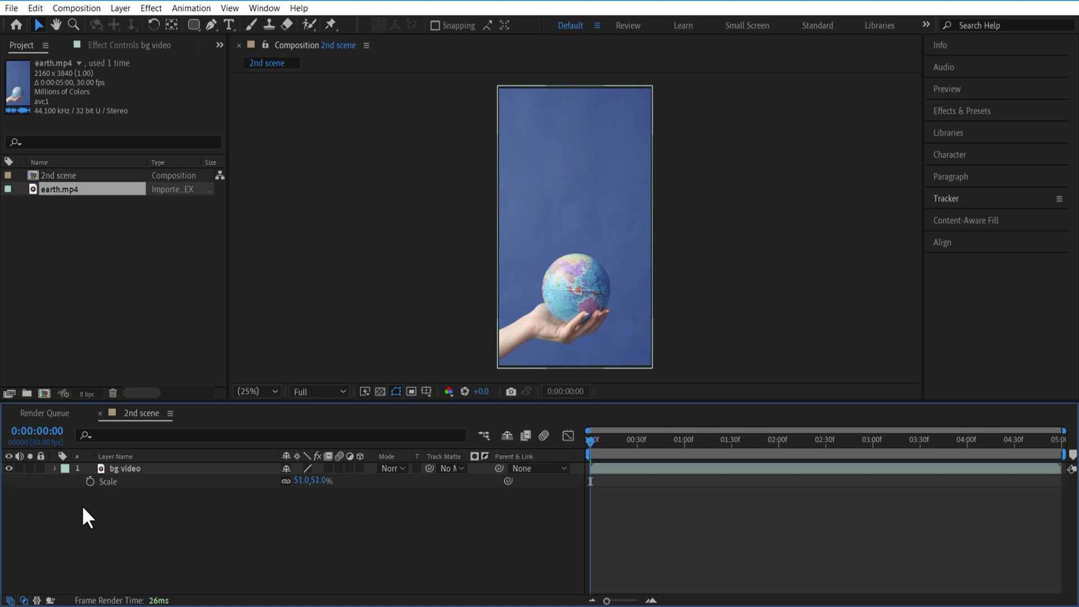
- Start motion tracking on bg video, place Track Point 1 on the globe, and analyze forward
key("s")
left_click(123, 526)
left_click(176, 467)
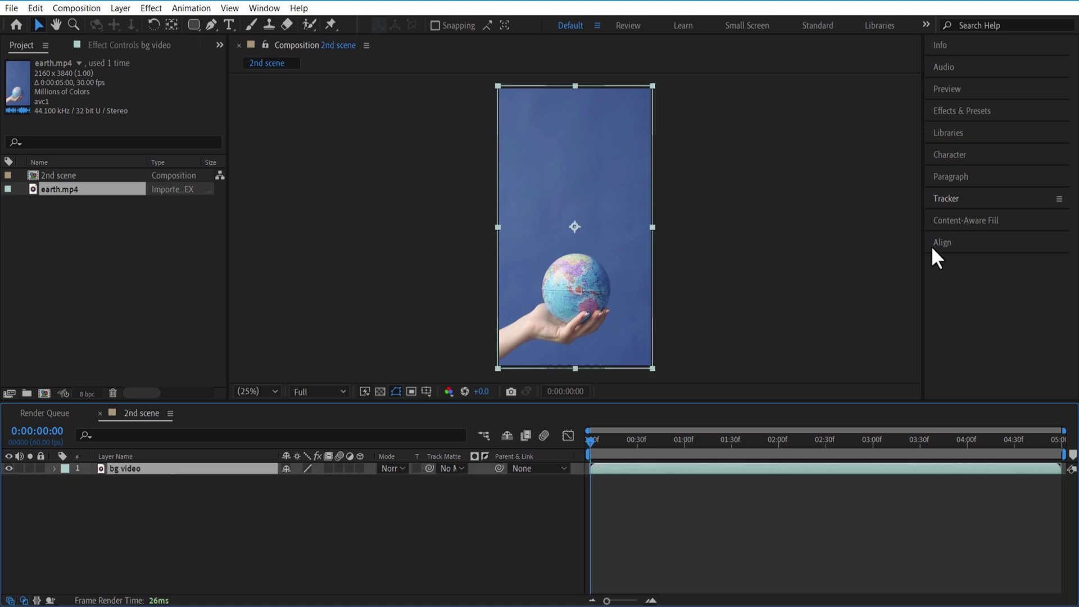
left_click(947, 199)
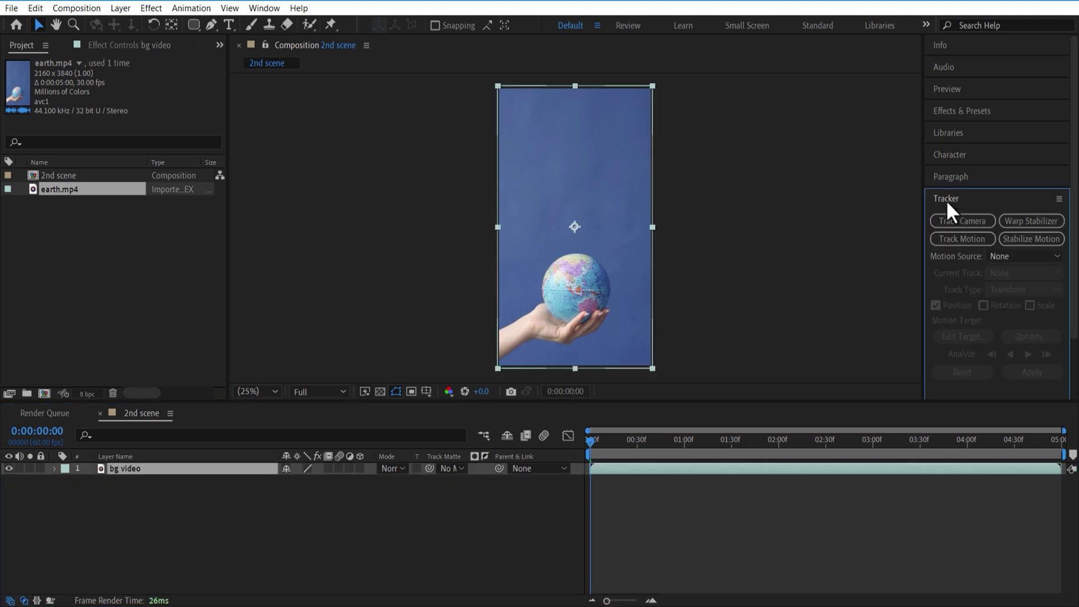
left_click(962, 239)
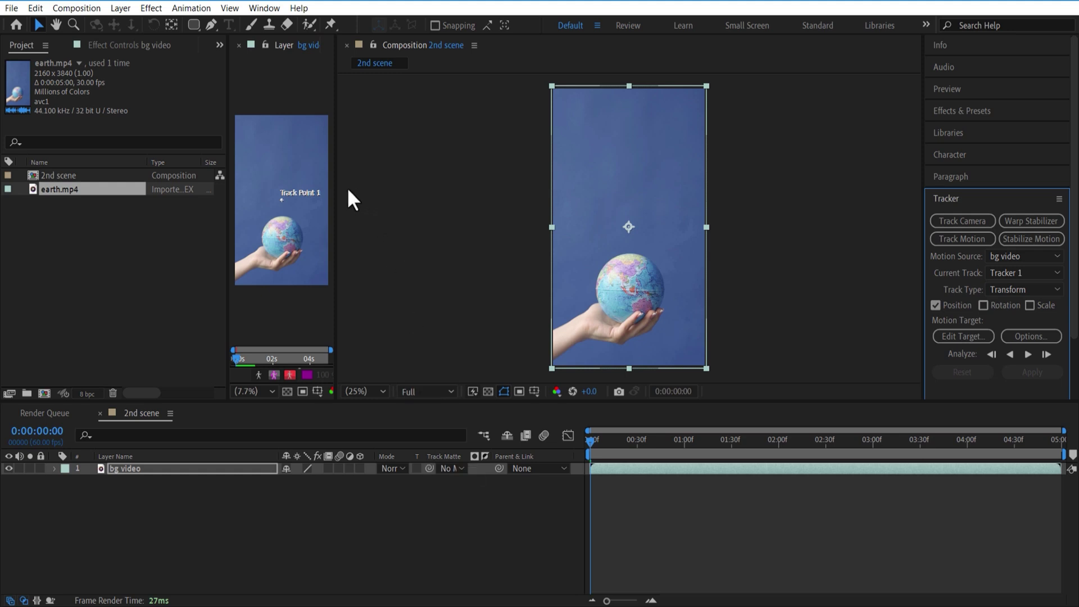
left_click_drag(338, 185, 509, 217)
scroll(371, 208, "up", 8)
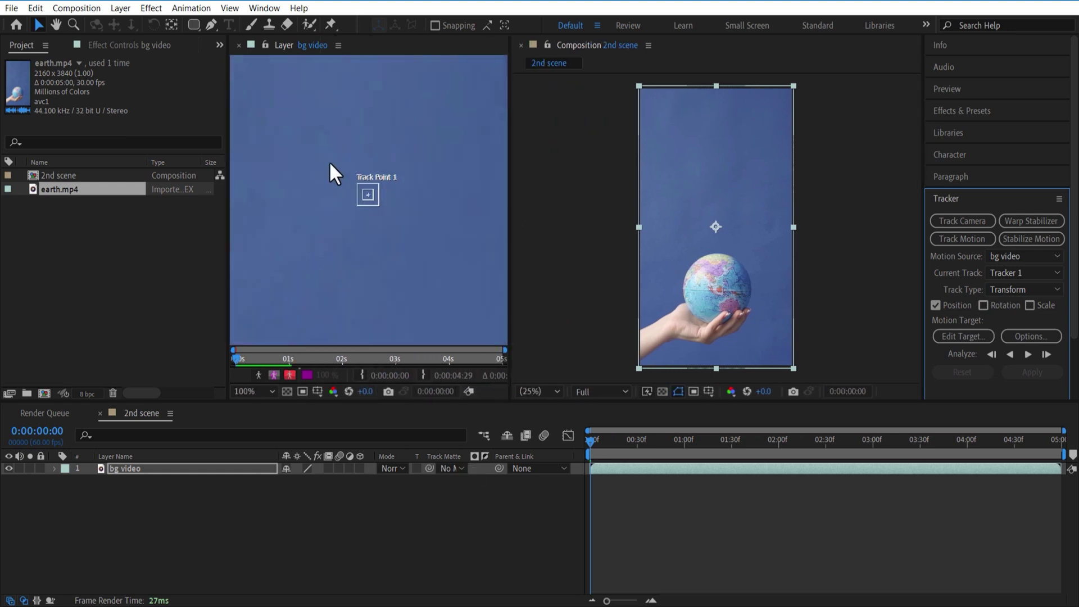
scroll(371, 208, "down", 3)
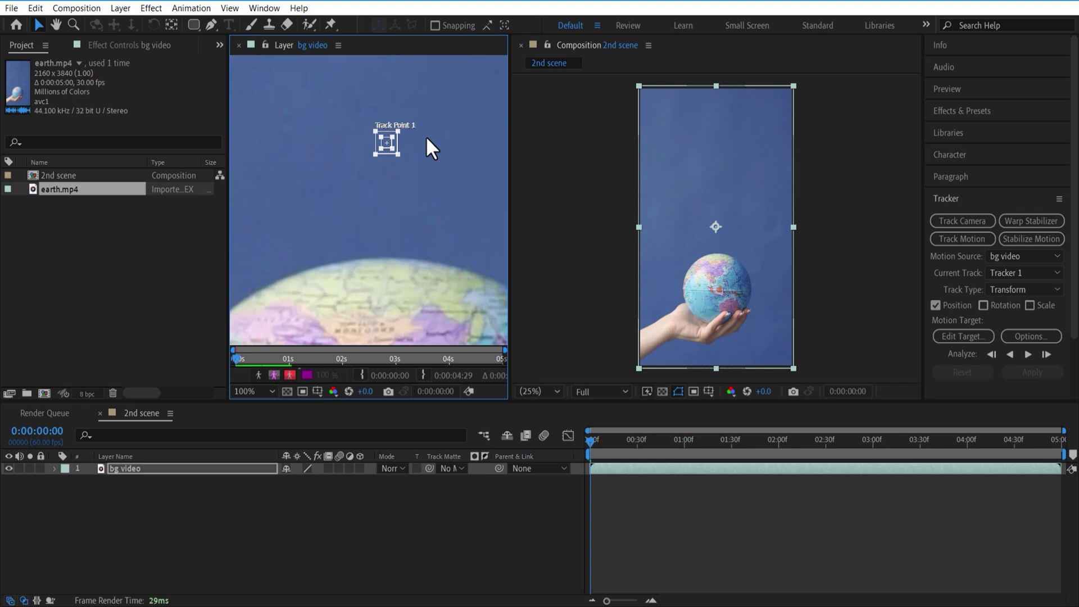
left_click_drag(386, 143, 377, 301)
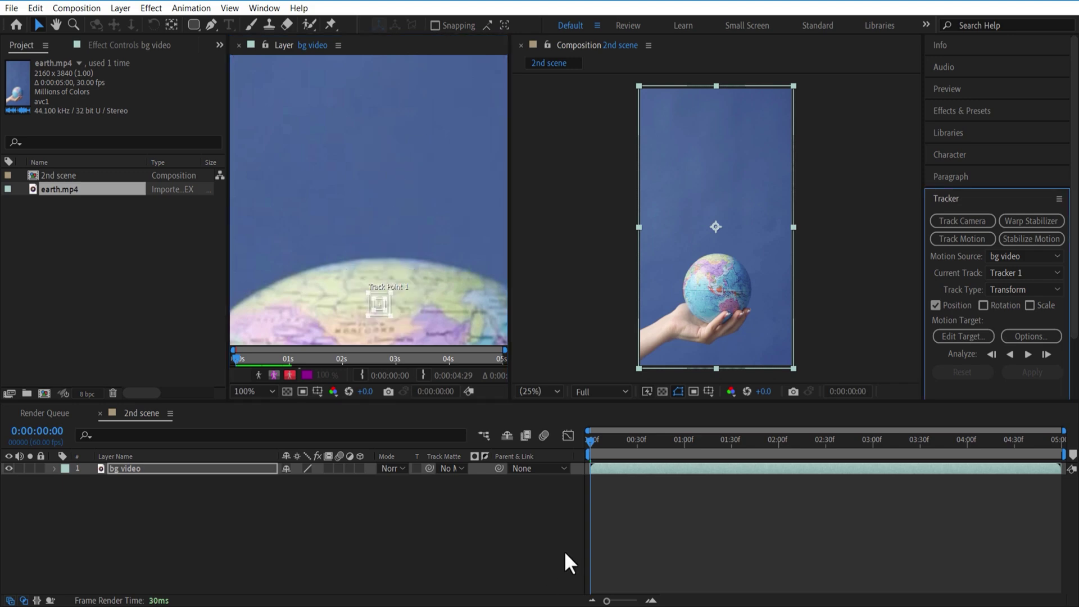
left_click(1027, 354)
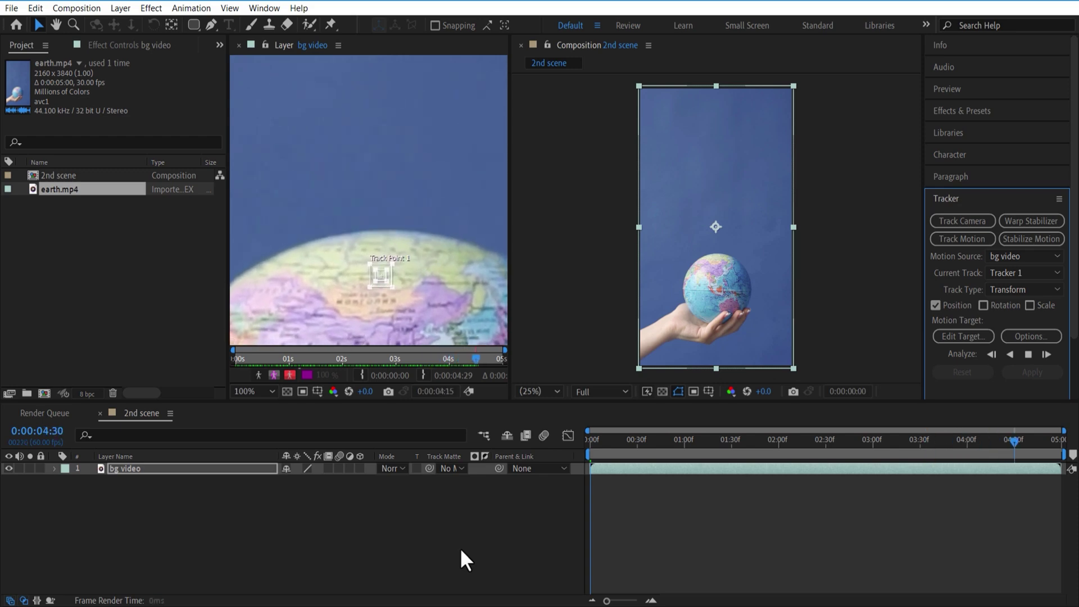
- Add a new null object layer named 'tracking'
right_click(461, 551)
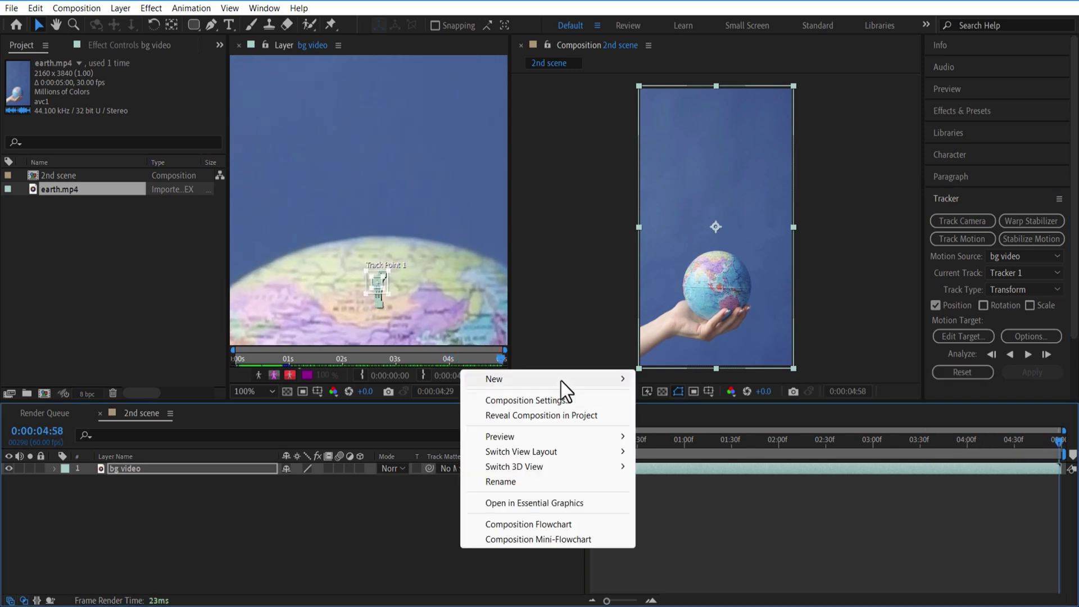
mouse_move(562, 382)
left_click(701, 461)
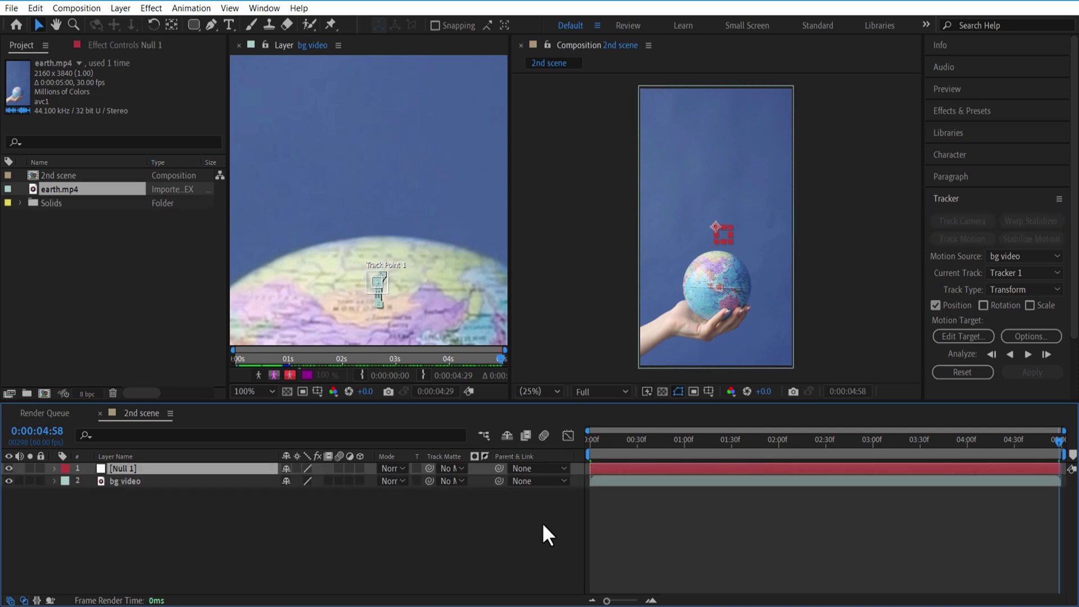
key("Return")
type("tracking")
left_click(174, 538)
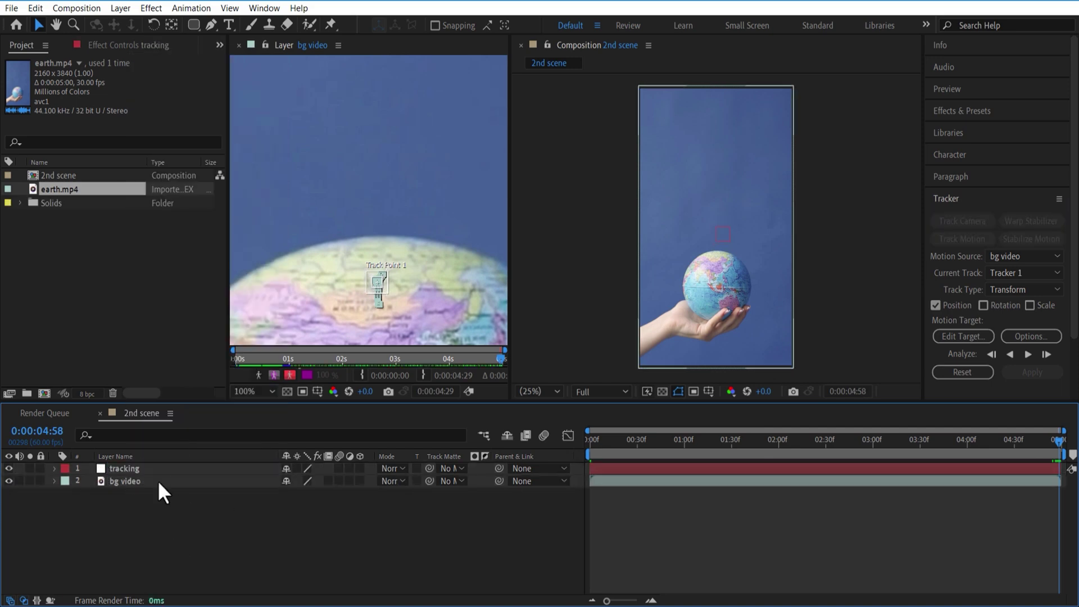
- Target the tracking layer, apply the X and Y track data, and close the bg video layer view
left_click(960, 336)
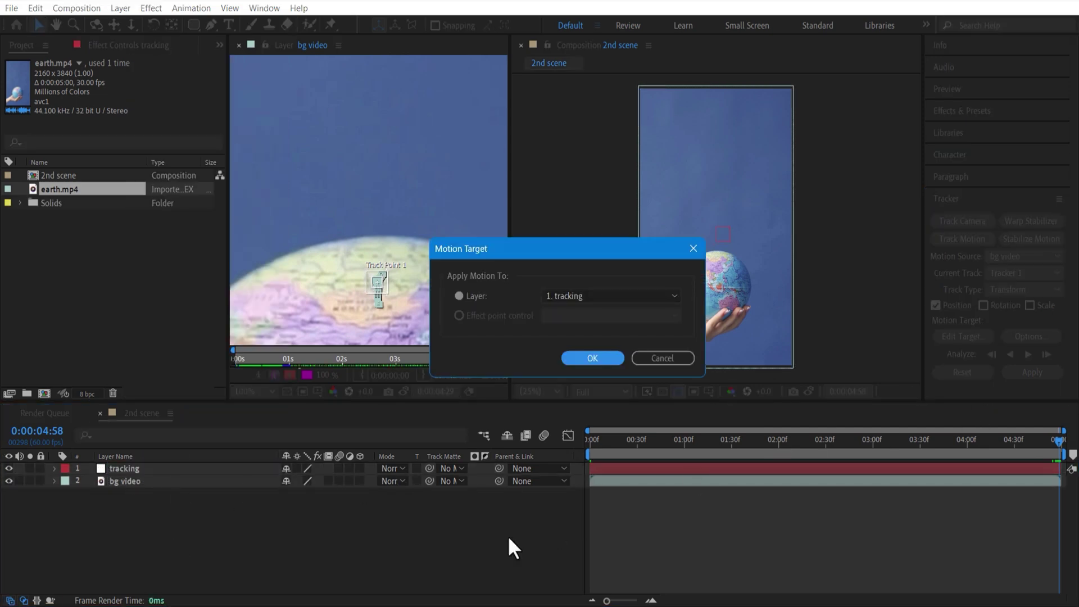
left_click(592, 294)
left_click(585, 309)
left_click(585, 356)
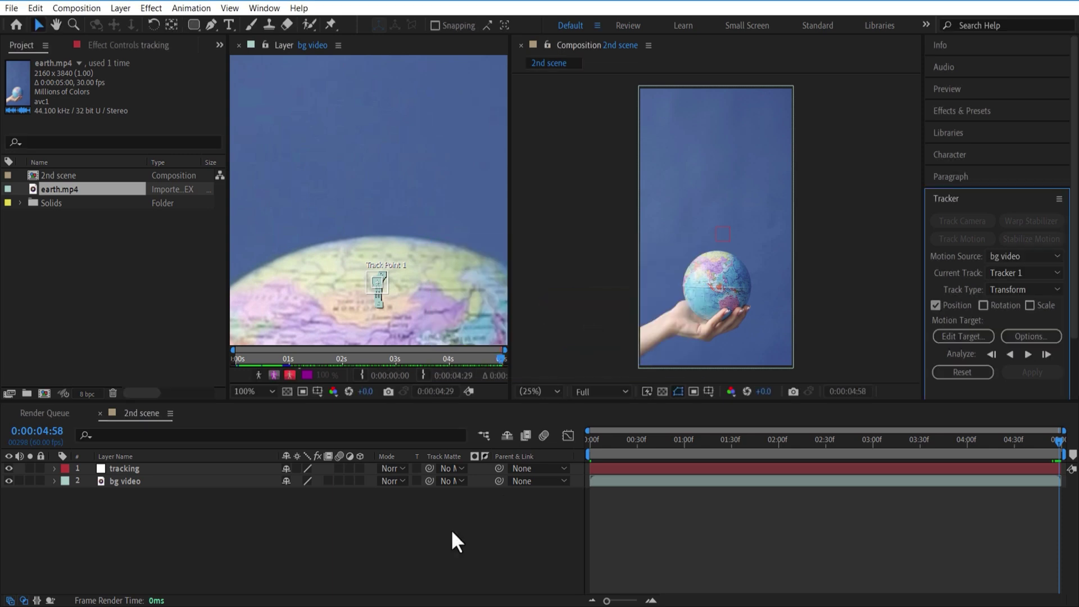
left_click(127, 470)
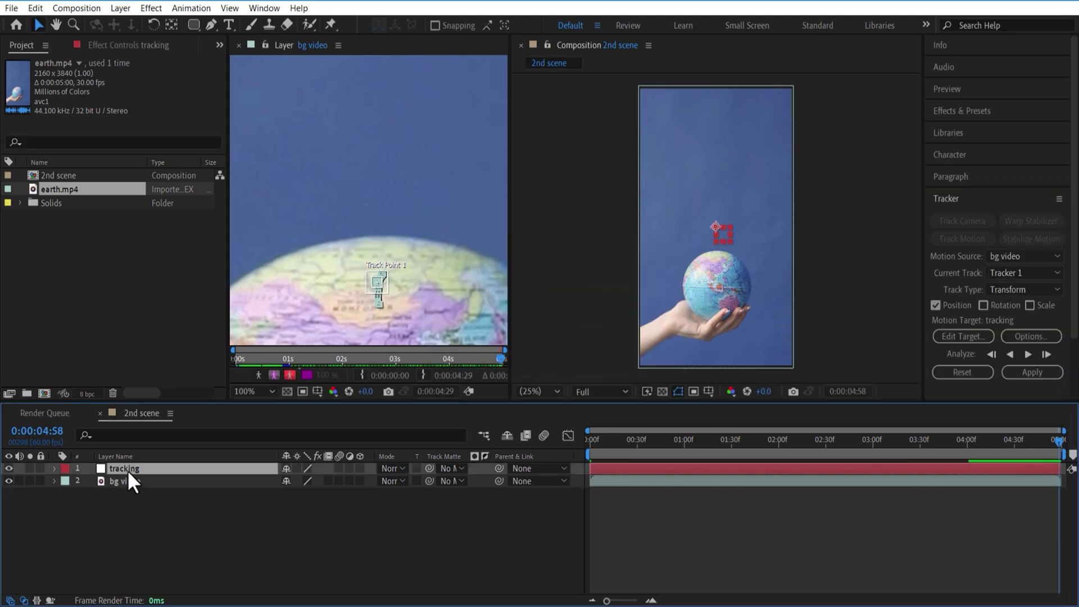
left_click(1027, 371)
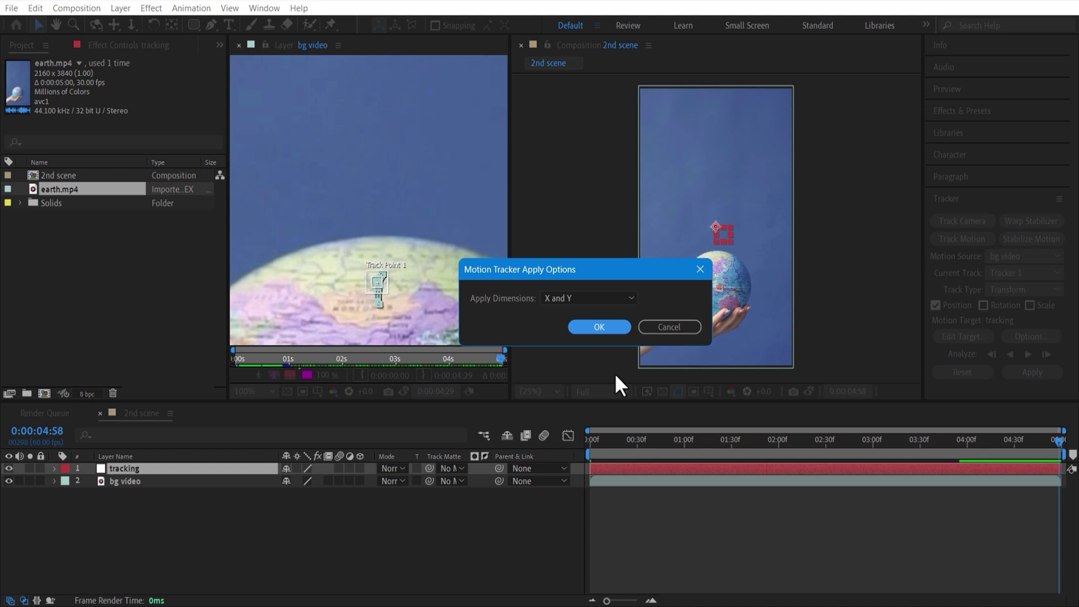
left_click(596, 327)
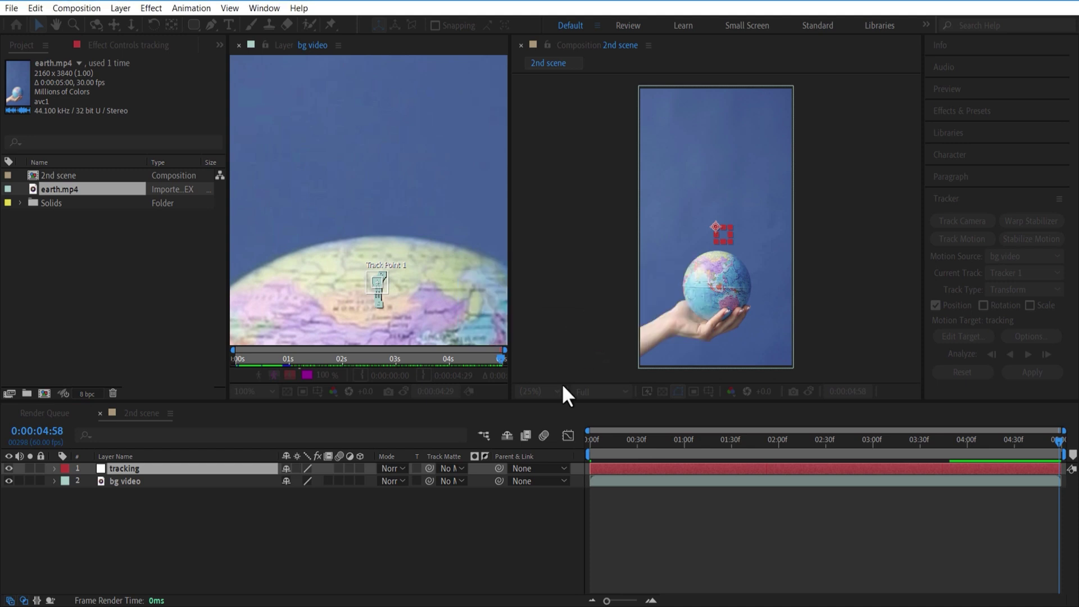
left_click(422, 588)
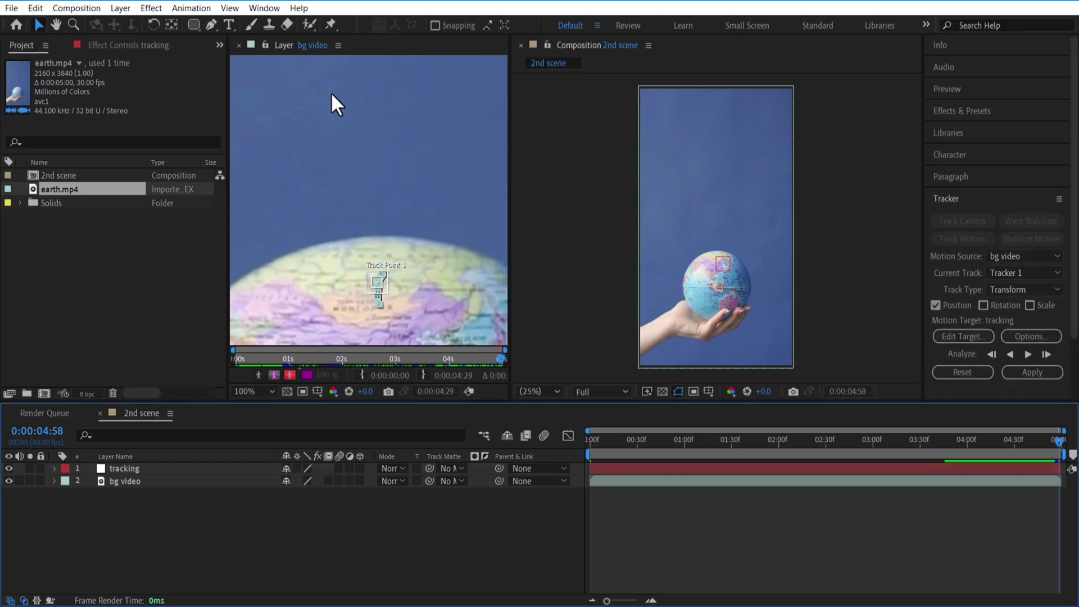
right_click(294, 50)
left_click(314, 60)
- Create a new composition named 'video'
key("space")
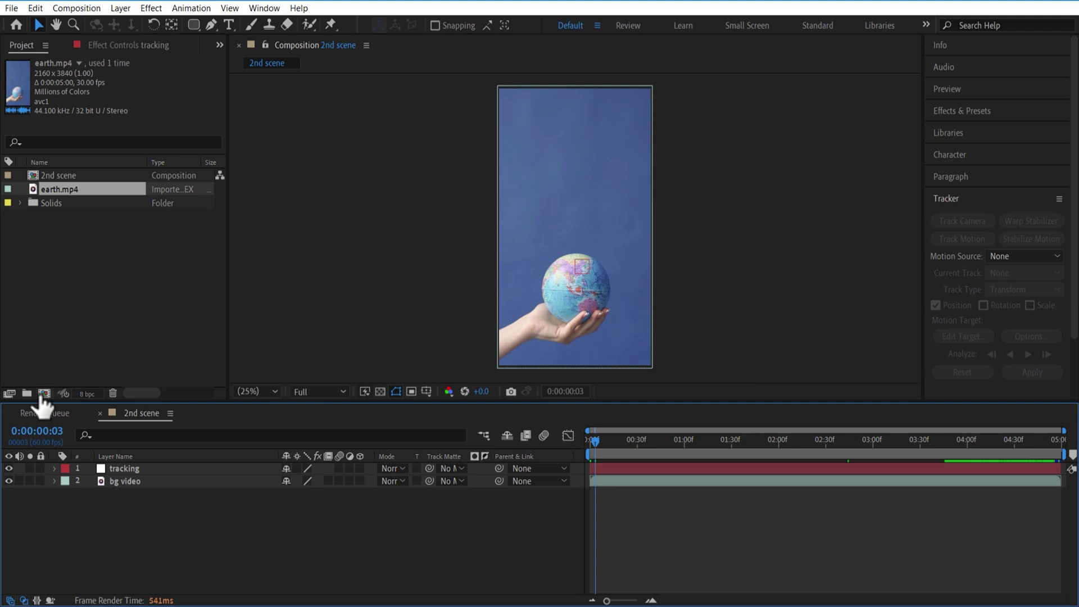
left_click(44, 394)
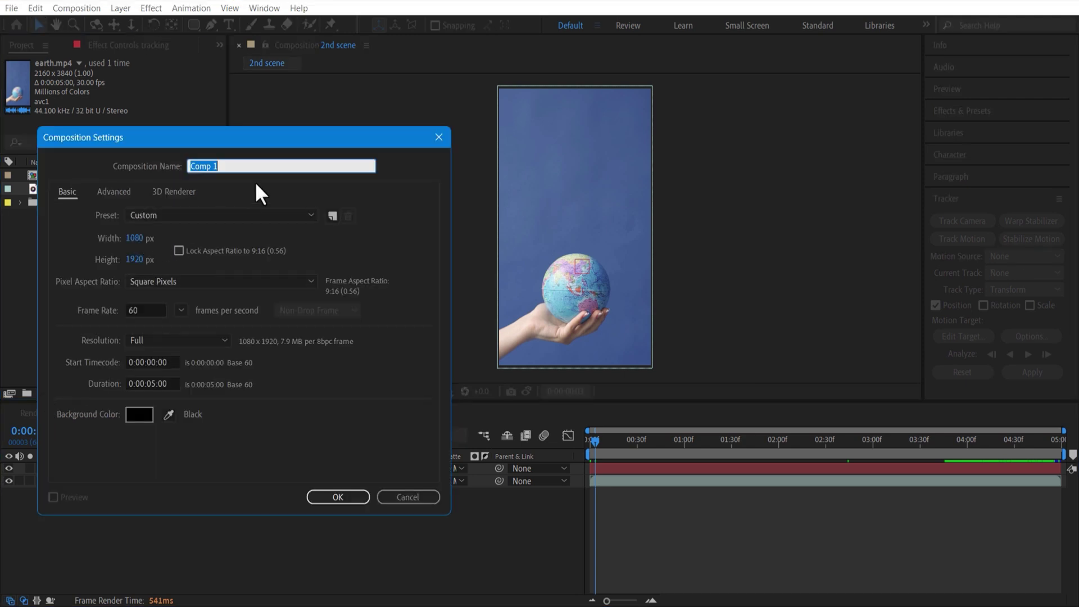
type("video")
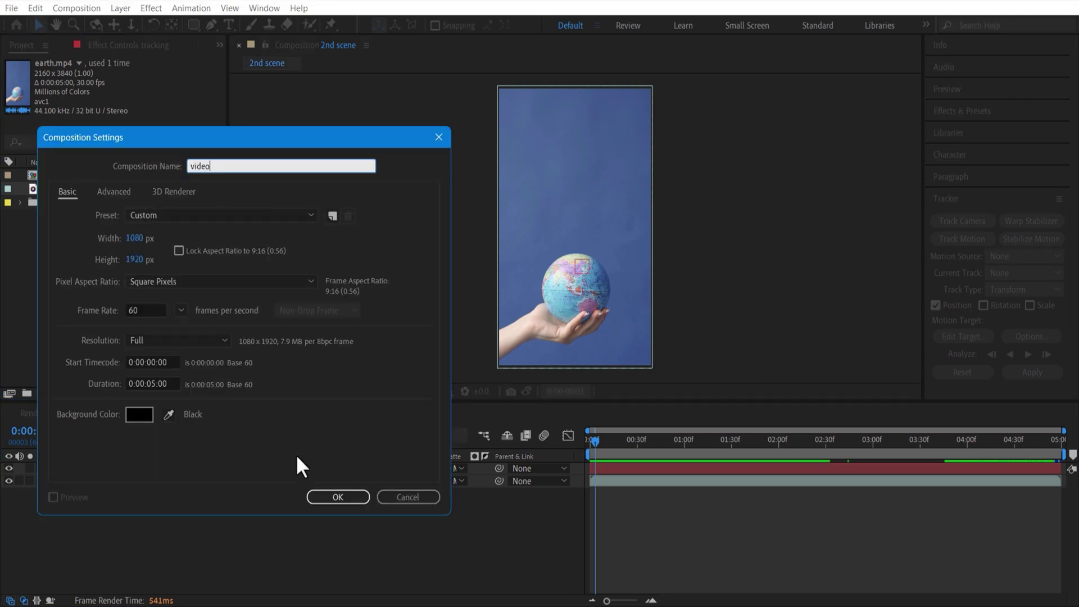
left_click(333, 496)
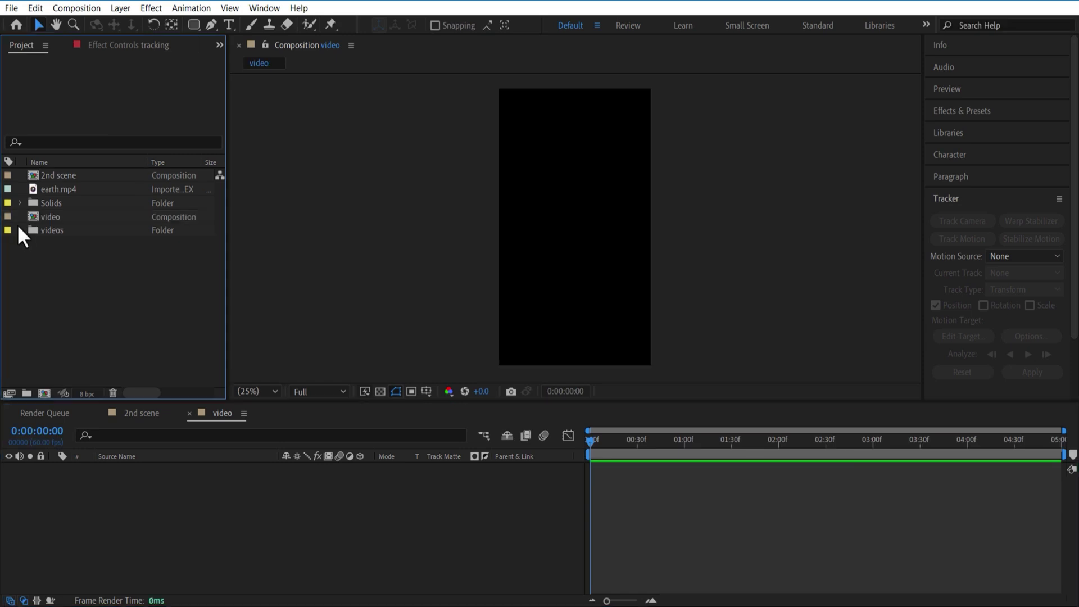
- Rename the first clip in the videos folder and add the workshop clip to the video comp
left_click(21, 230)
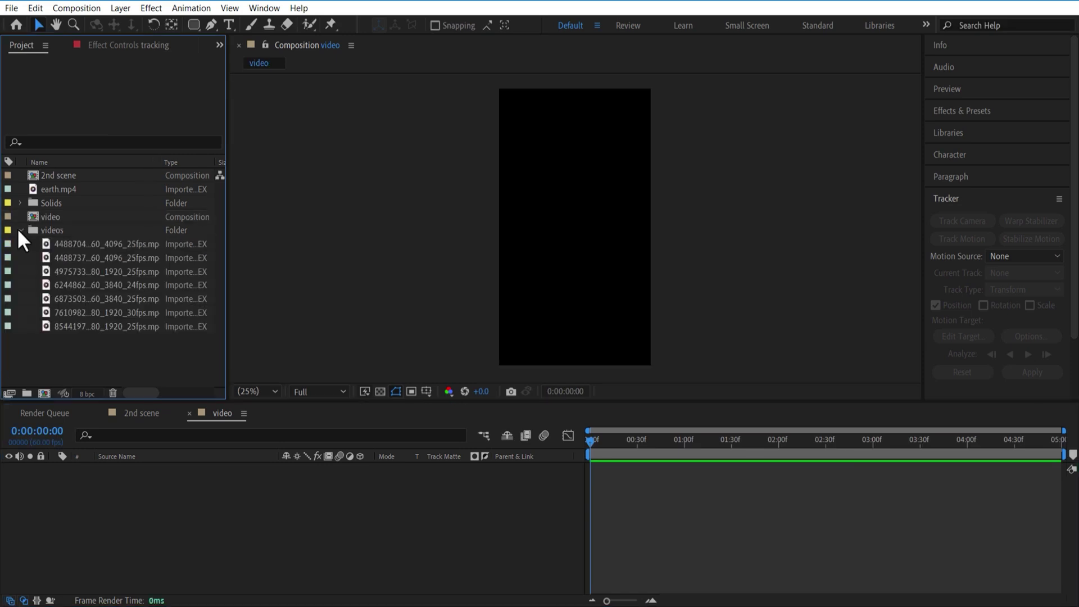
right_click(70, 246)
left_click(127, 461)
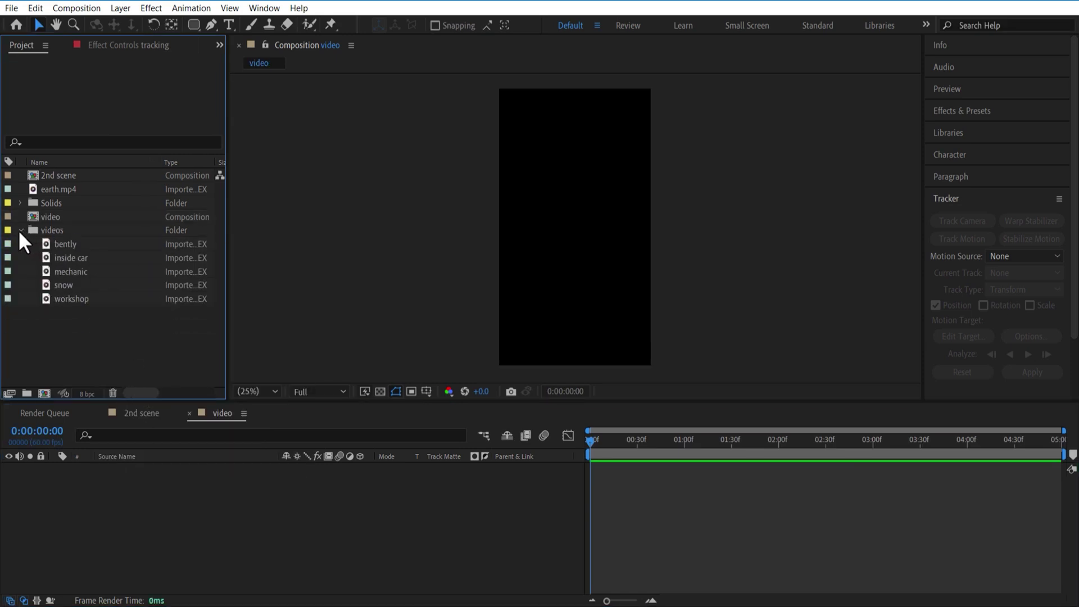
left_click(21, 230)
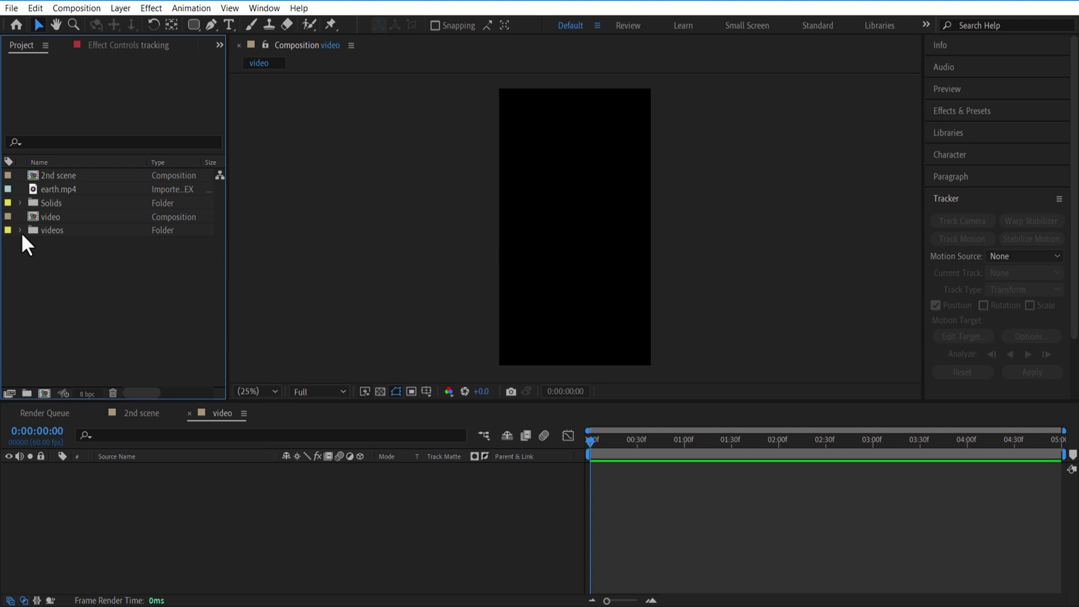
left_click(21, 230)
left_click_drag(67, 301, 99, 520)
left_click(20, 230)
- Set the workshop layer's Scale to 50%
key("s")
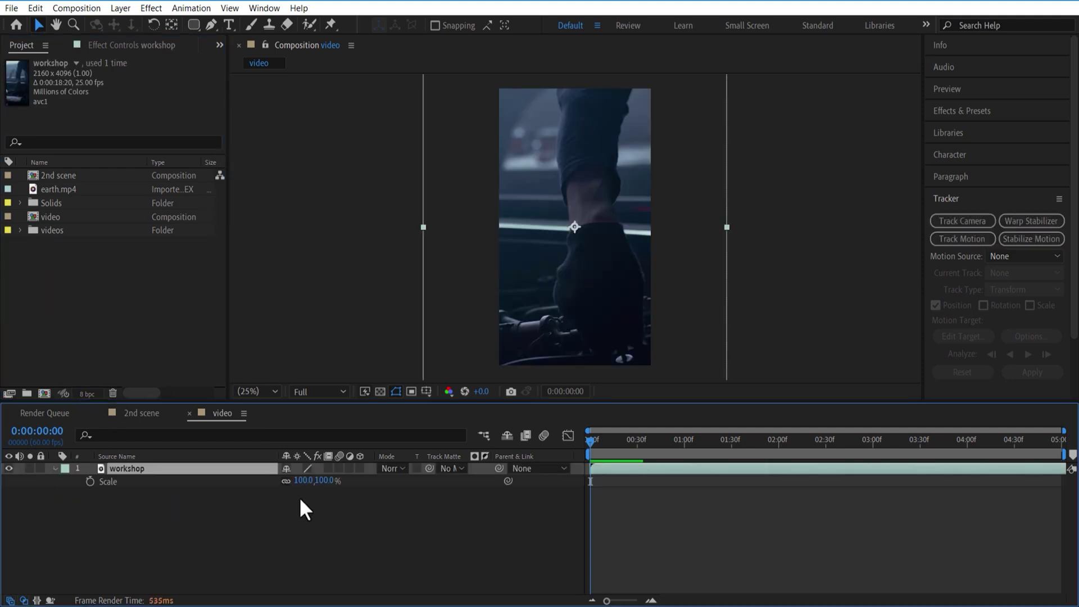
left_click(307, 481)
type("50")
key("Return")
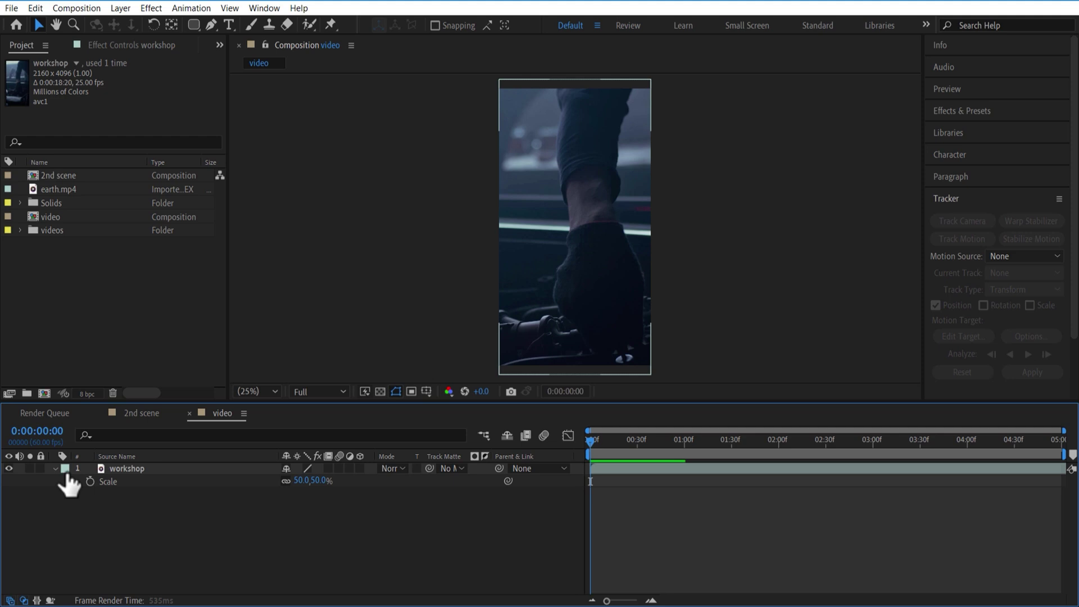
left_click(54, 468)
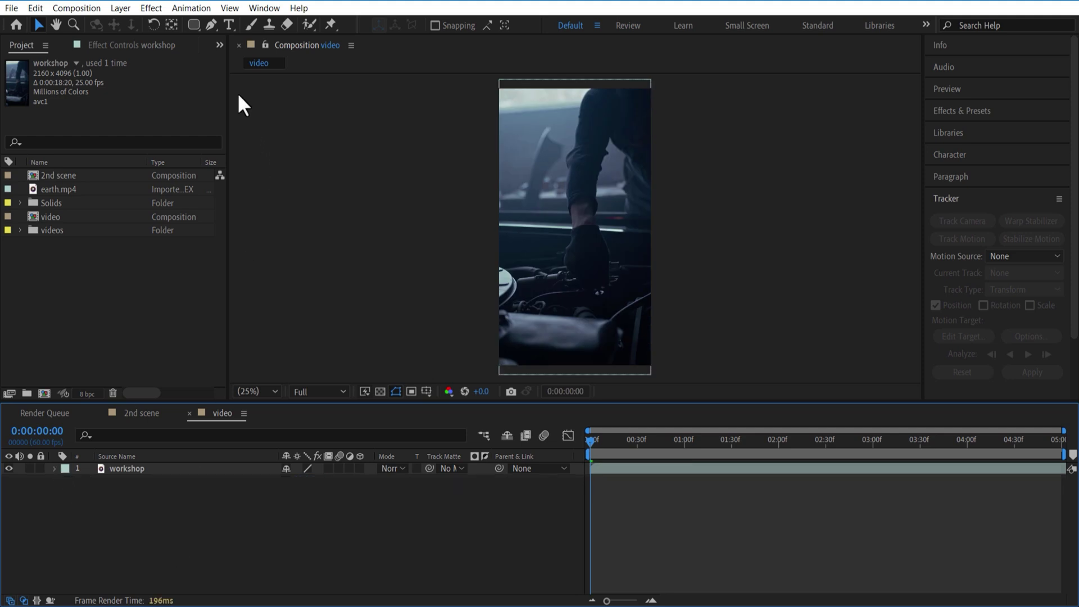
left_click_drag(196, 28, 246, 48)
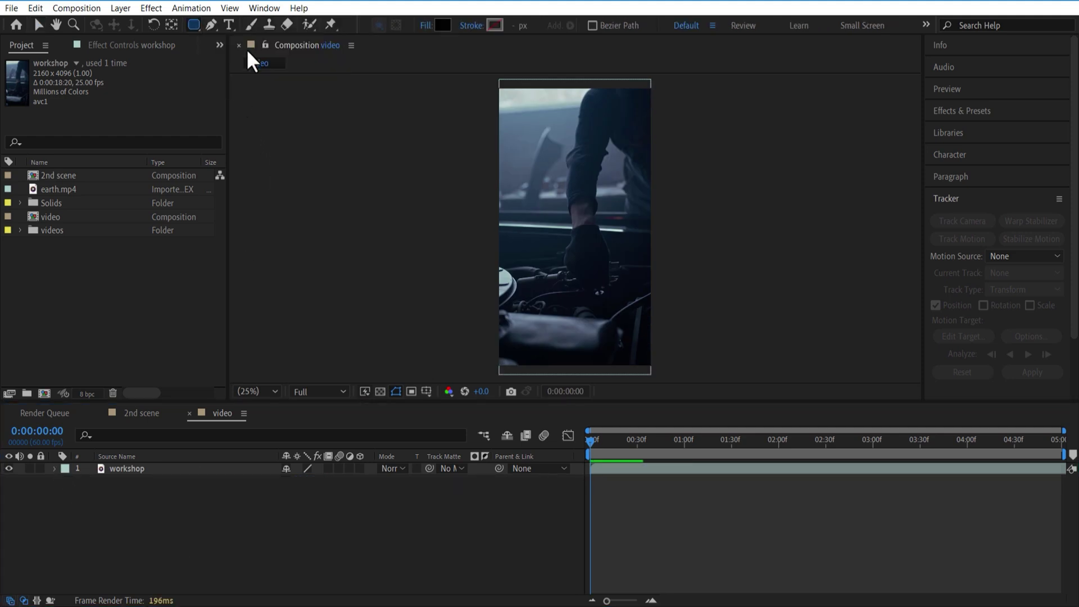
- Draw a frame-covering rounded rectangle and set its path Roundness to 200
left_click_drag(498, 87, 651, 365)
key("v")
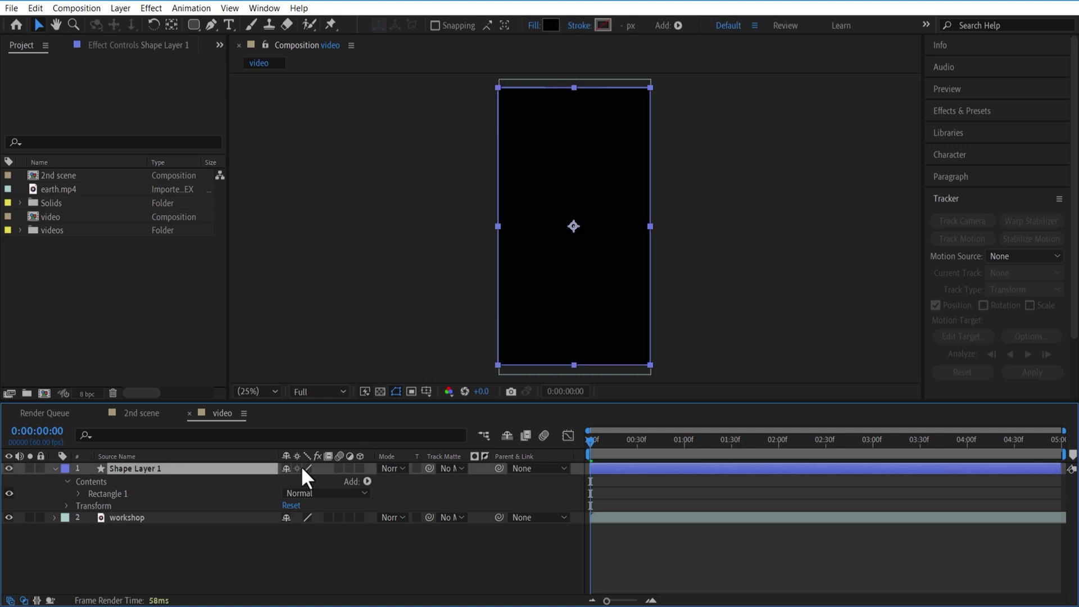
left_click(78, 495)
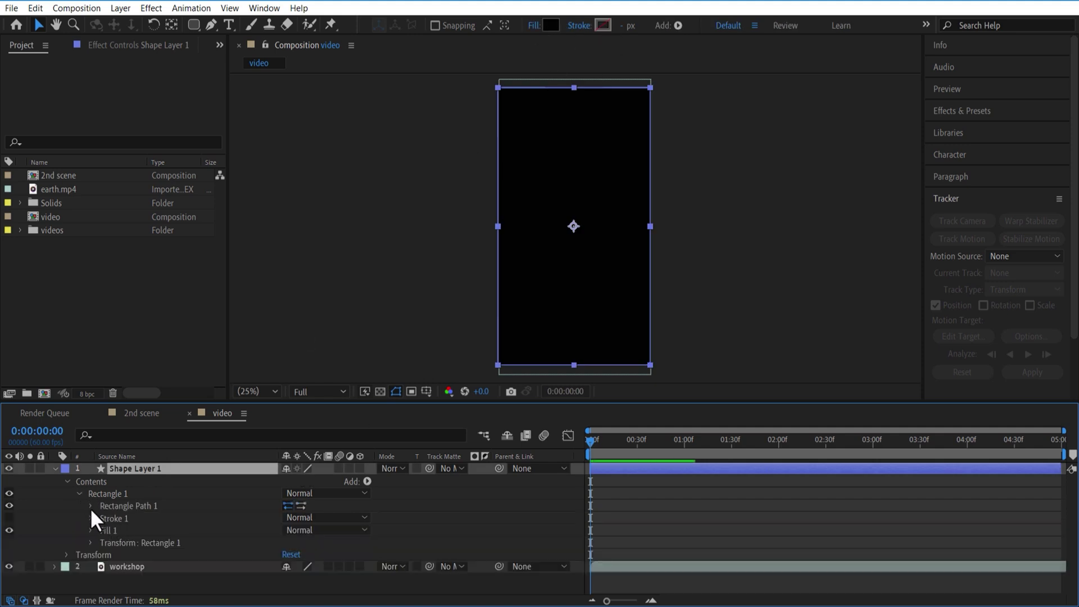
left_click(91, 506)
left_click_drag(289, 543, 347, 543)
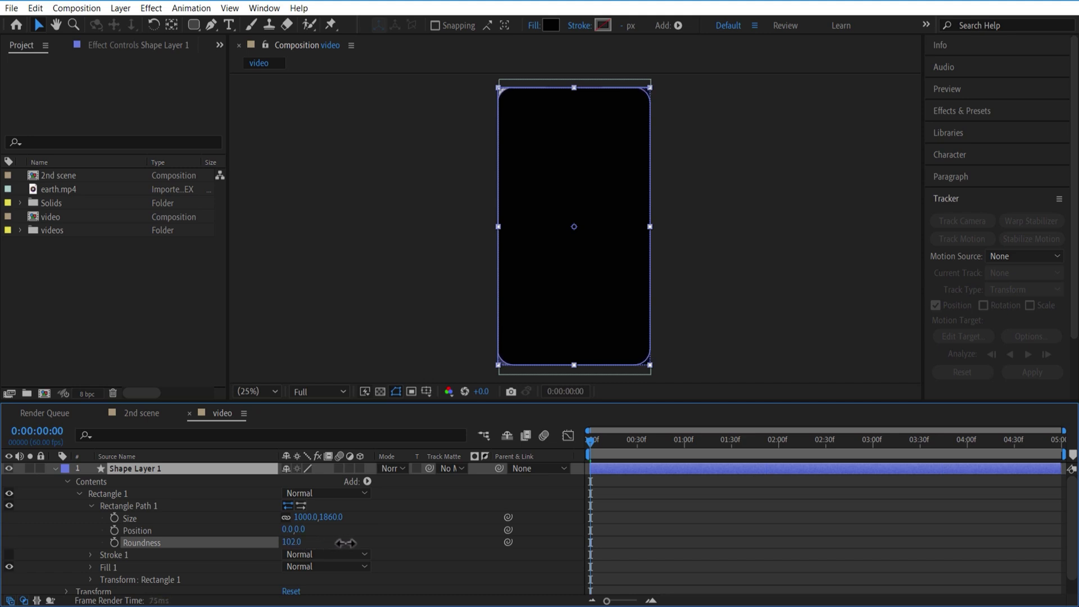
left_click(292, 542)
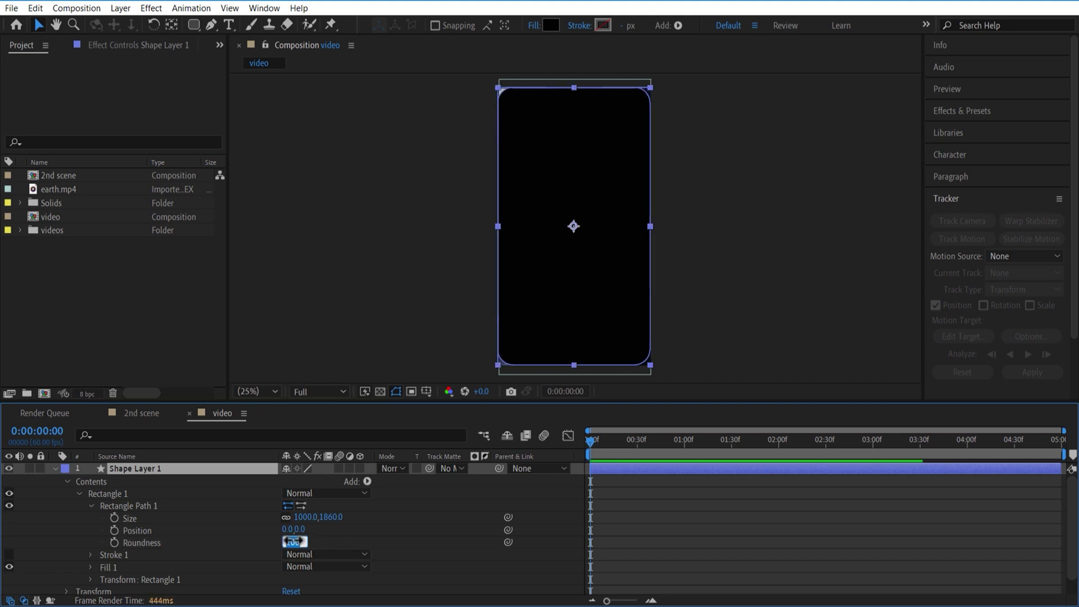
left_click(374, 547)
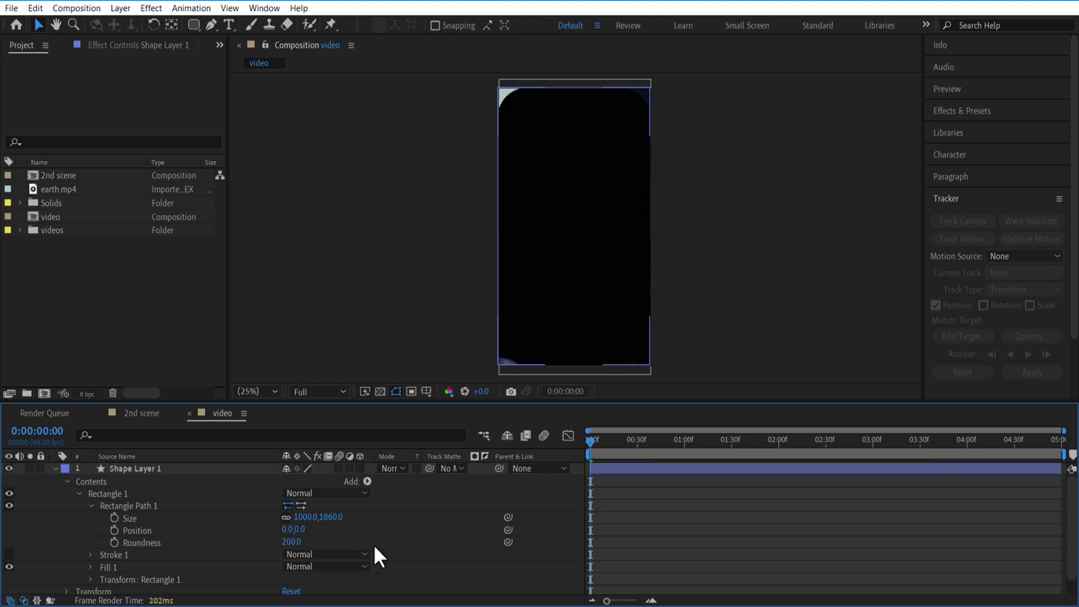
left_click(54, 467)
- Set workshop's Track Matte to Shape Layer 1
left_click(79, 469)
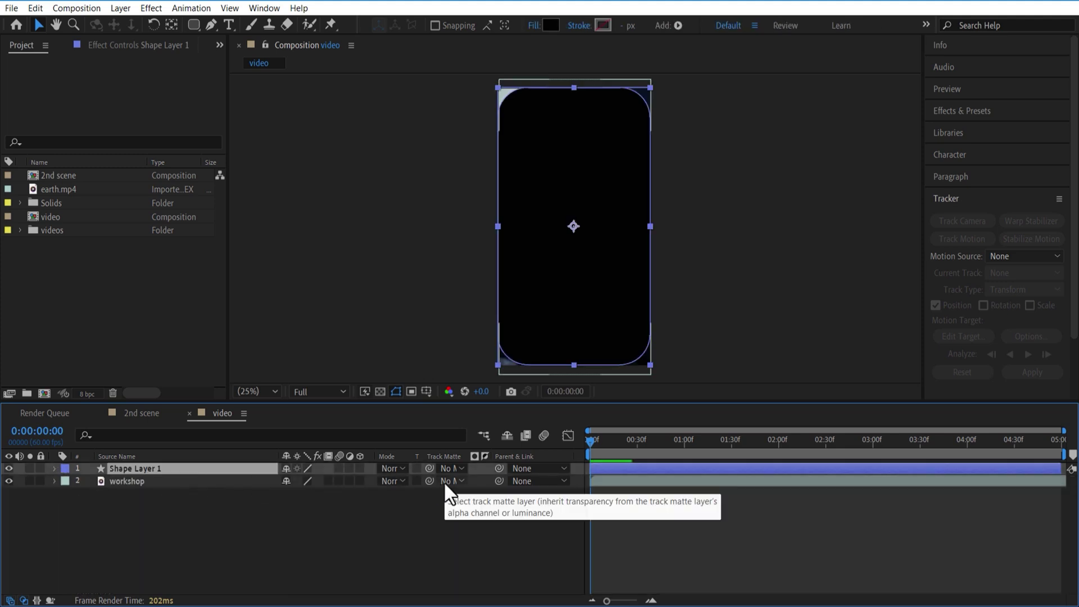
left_click(445, 482)
left_click(477, 514)
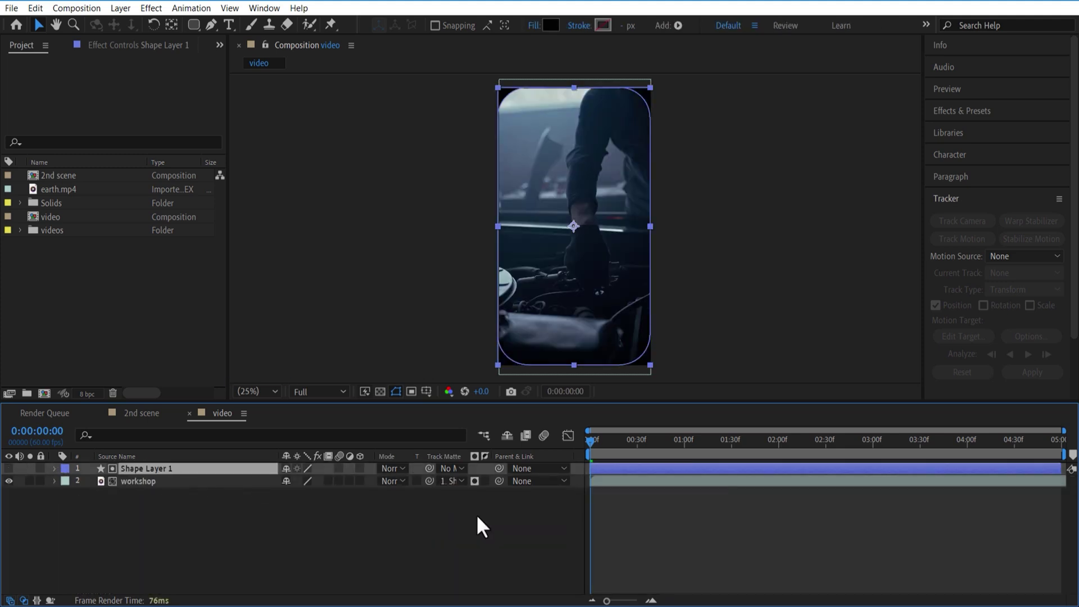
- Duplicate the video comp as video 2 and swap its footage for the snow clip
left_click(471, 525)
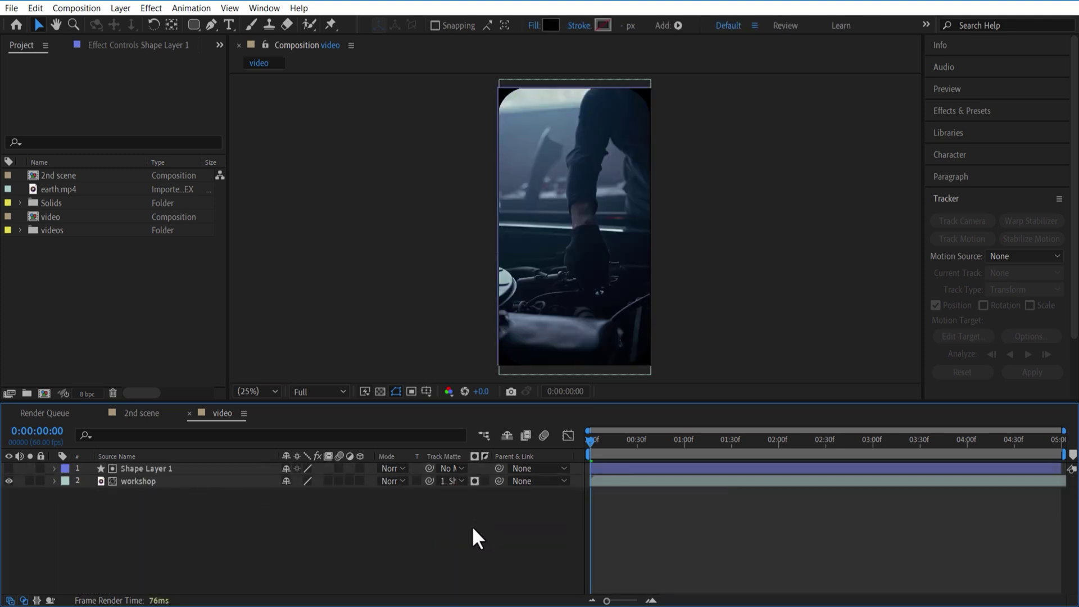
left_click(51, 218)
key("ctrl+d")
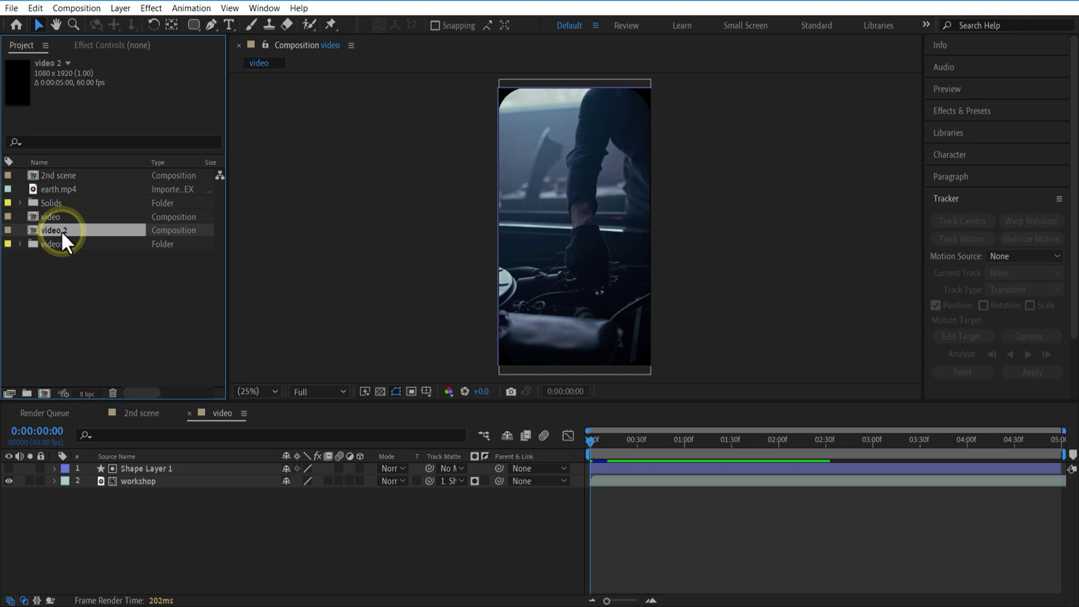
key("KP_Enter")
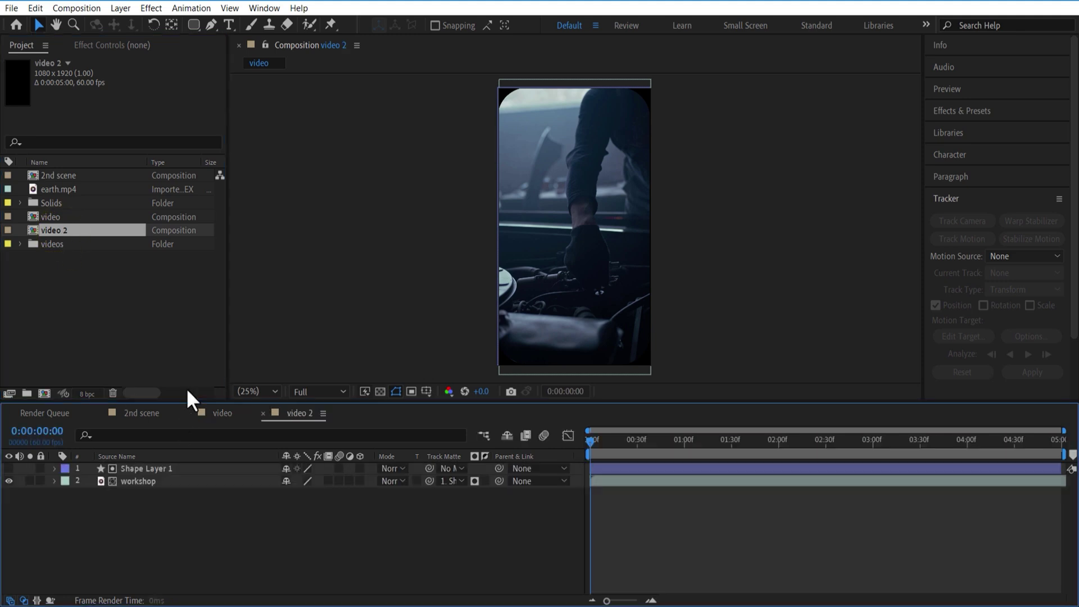
left_click(137, 480)
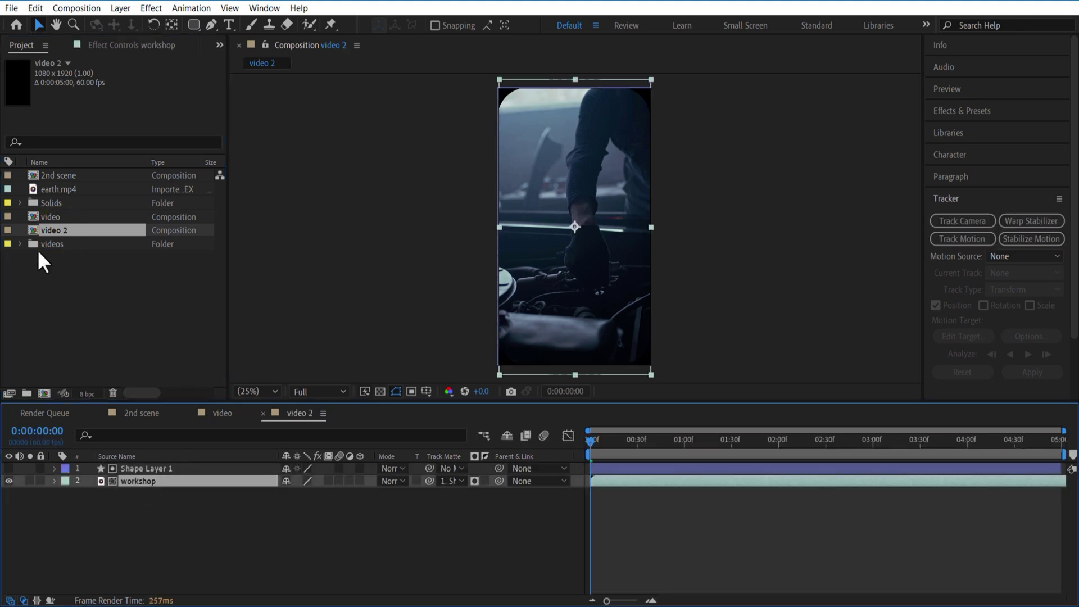
left_click(21, 244)
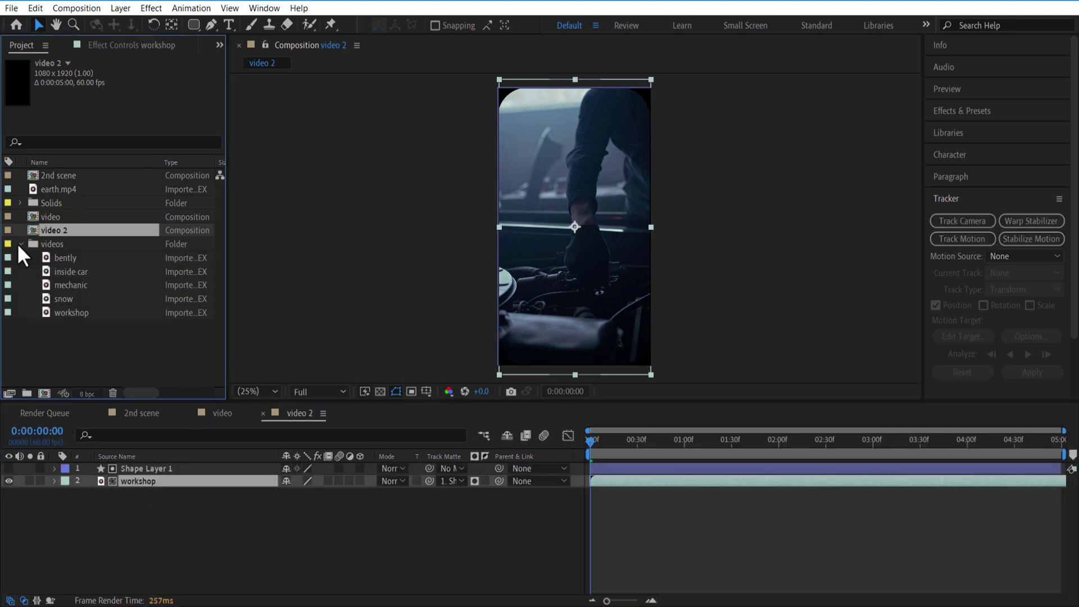
left_click(66, 301)
key("alt")
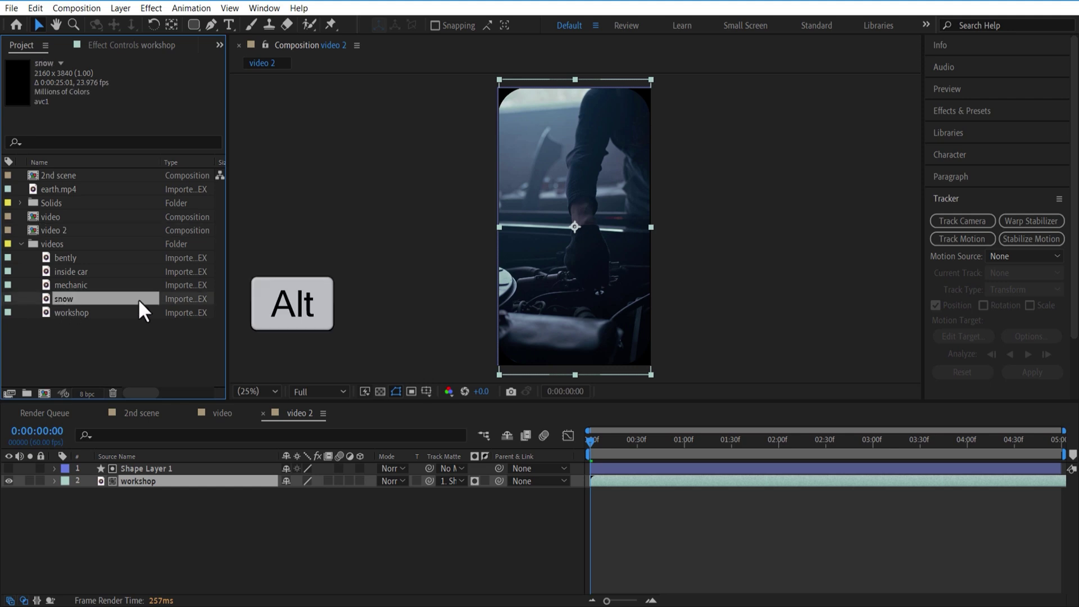
left_click_drag(576, 259, 572, 258)
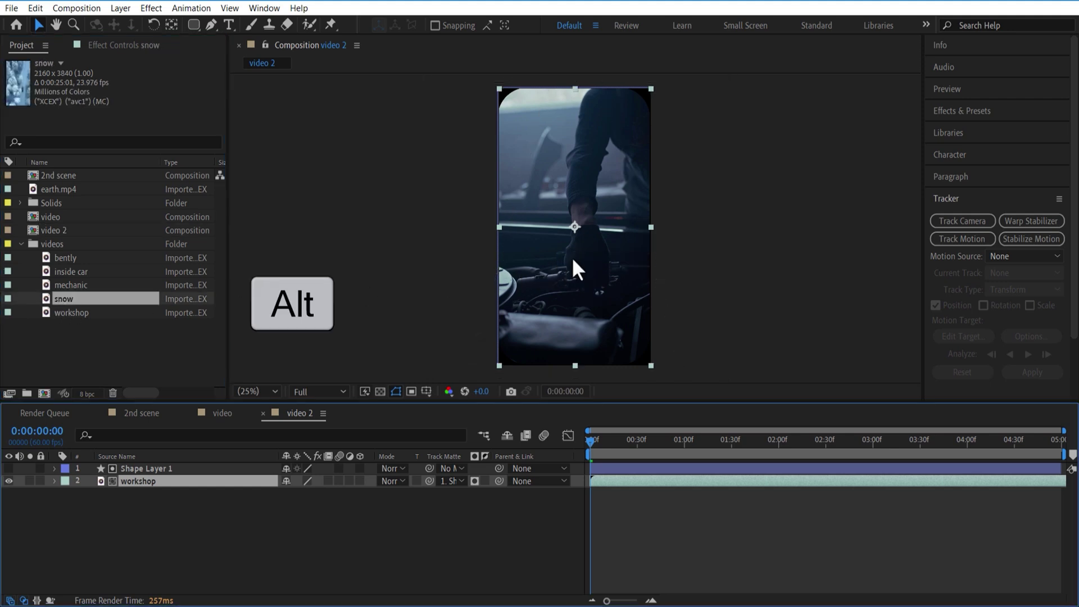
- Duplicate video 2 as video 3 and replace its footage with the mechanic clip
left_click(57, 230)
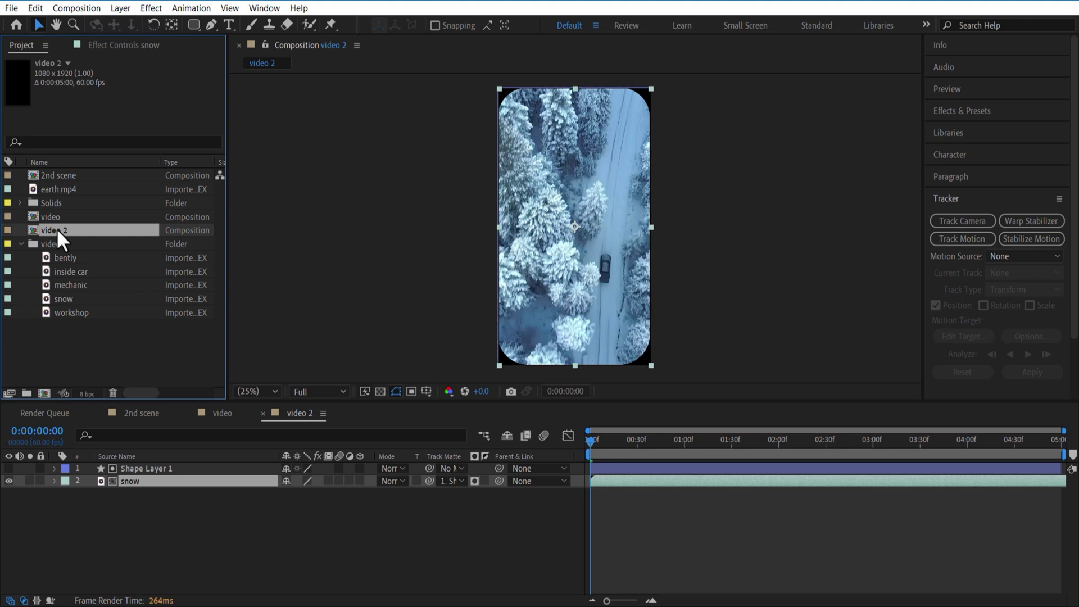
key("ctrl+d")
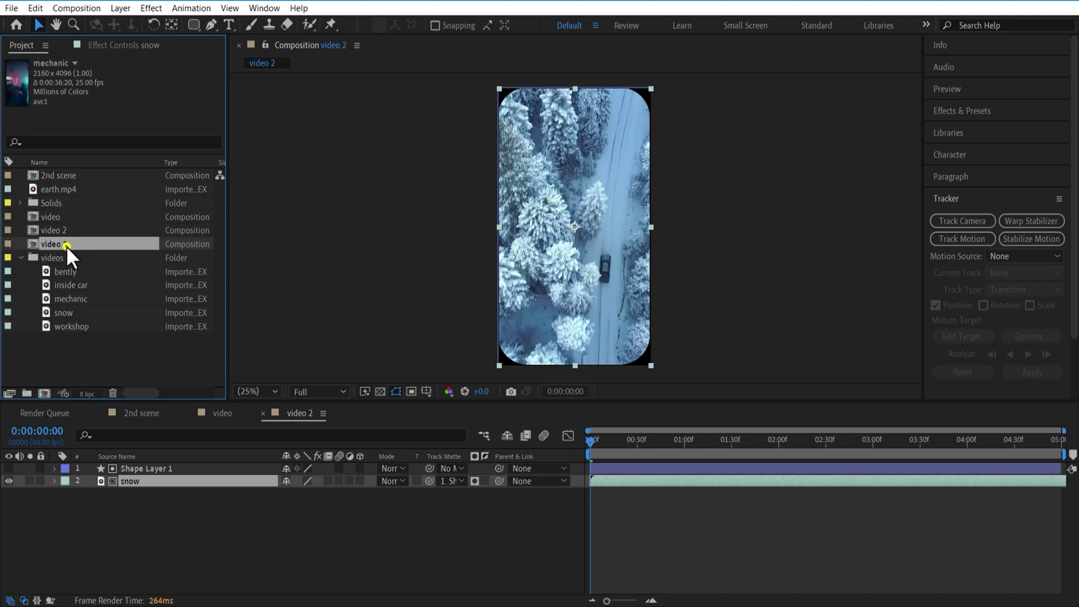
double_click(67, 245)
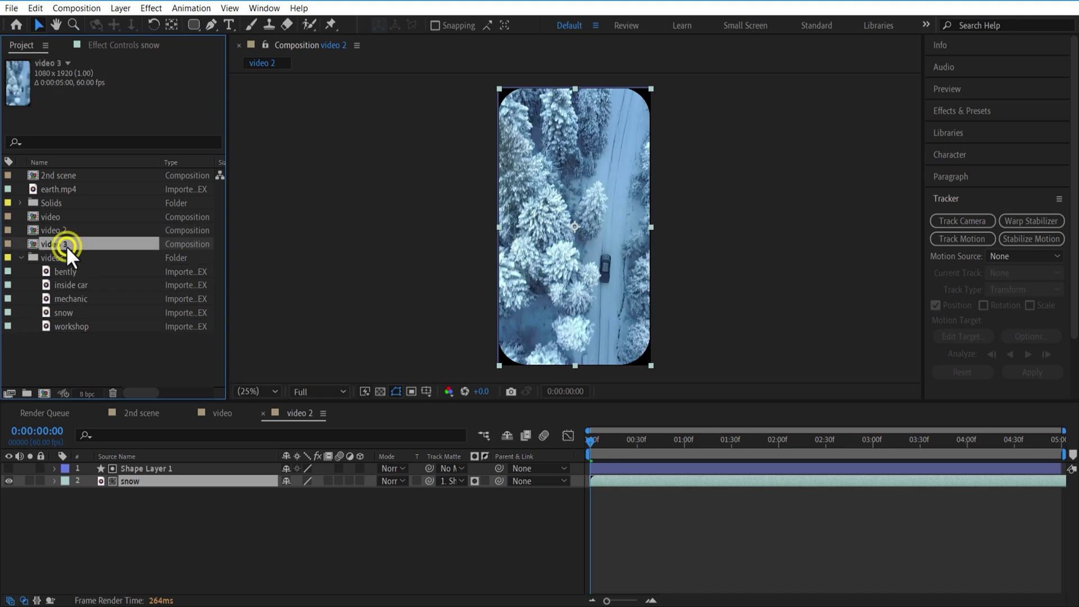
left_click(79, 298)
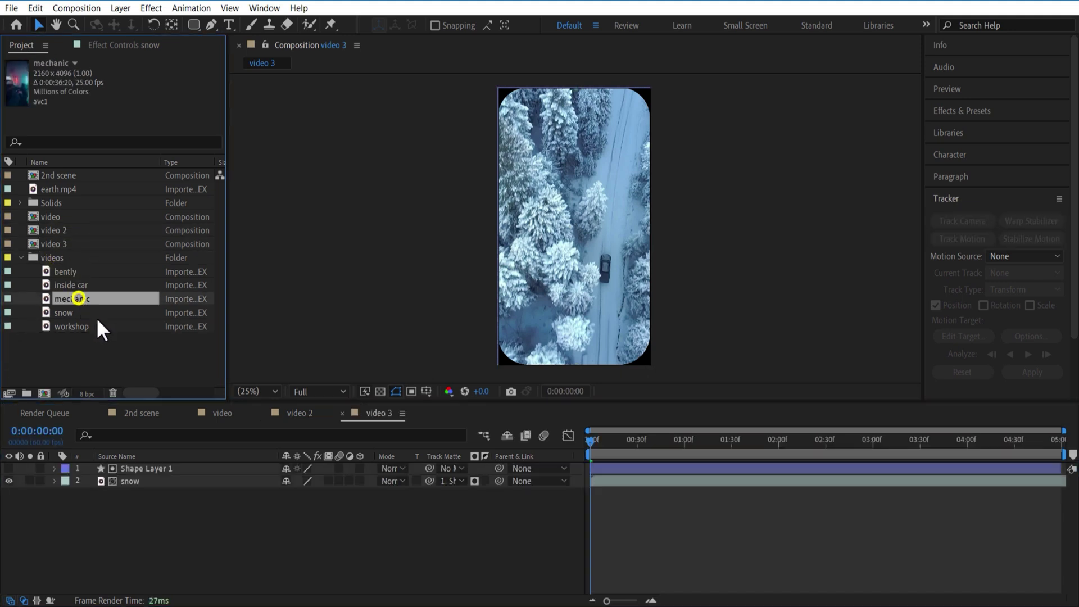
left_click(128, 478)
left_click_drag(77, 300, 576, 253)
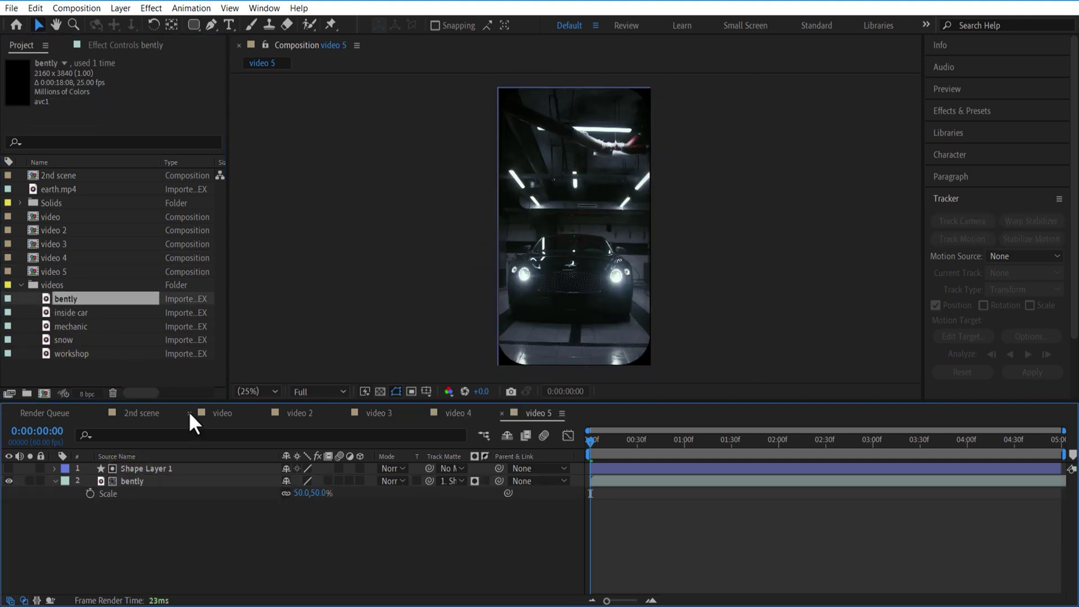
- Close the timelines of the video, video 2, video 3 and video 4 comps
left_click(189, 414)
left_click(189, 413)
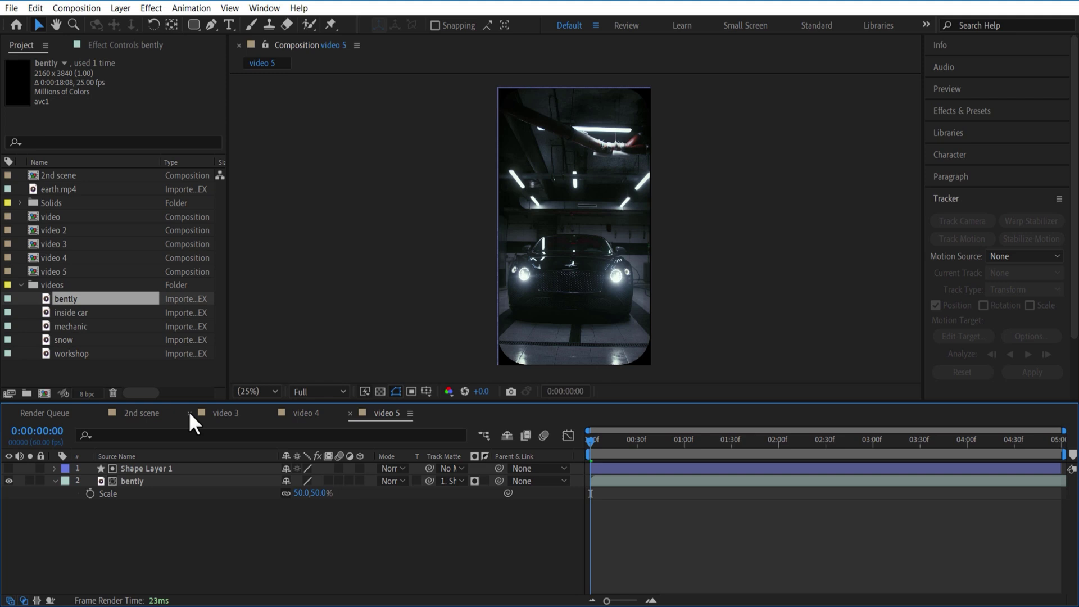
left_click(189, 413)
left_click(189, 413)
- Add the comps video through video 5 to the 2nd scene timeline
left_click(189, 413)
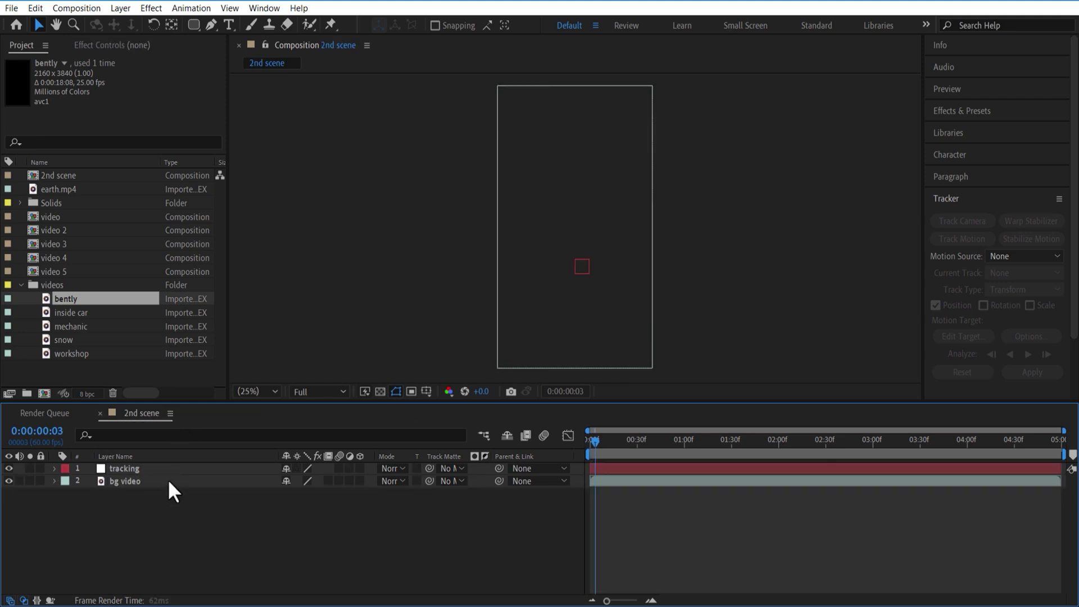
left_click(57, 221)
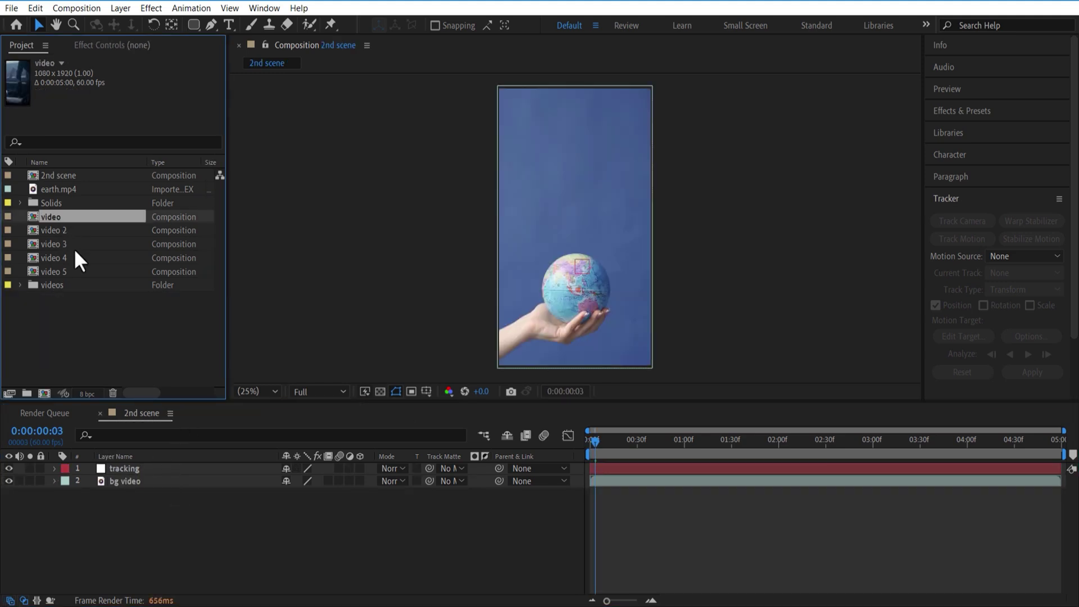
left_click(69, 230, "shift")
left_click(69, 243, "shift")
left_click(63, 257, "shift")
left_click(69, 270, "shift")
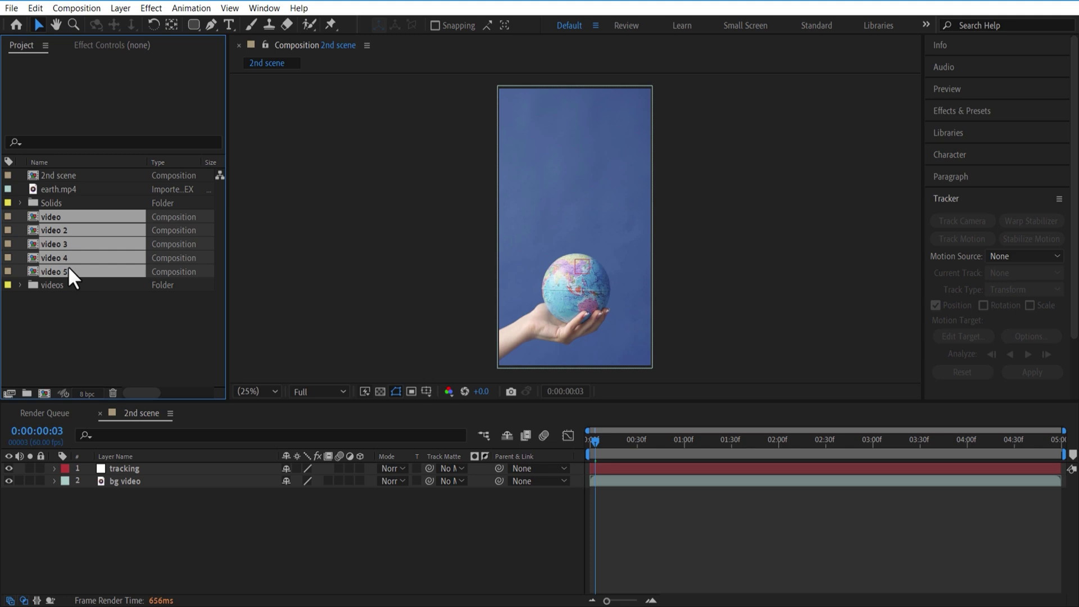
left_click_drag(64, 215, 123, 472)
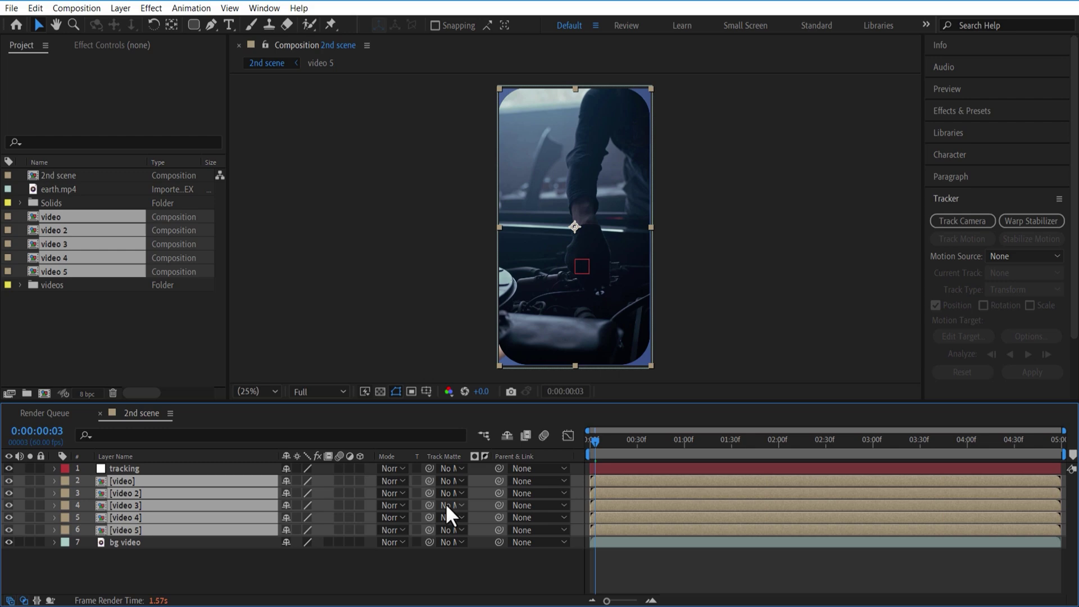
- Scale all five video layers to 50%
key("s")
left_click(304, 493)
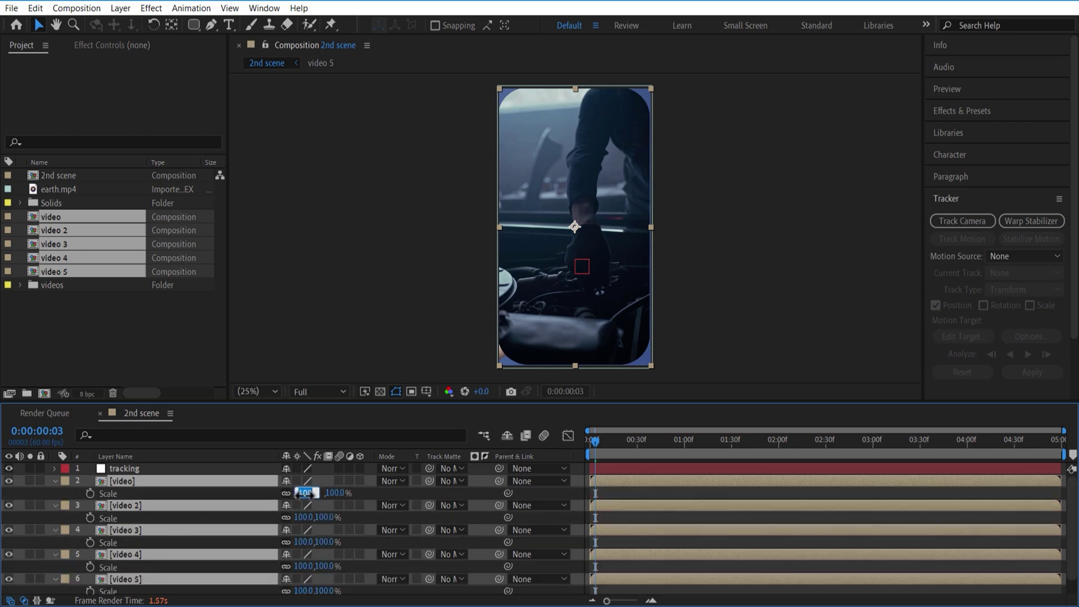
type("50")
left_click(370, 490)
left_click(54, 481)
left_click(55, 493)
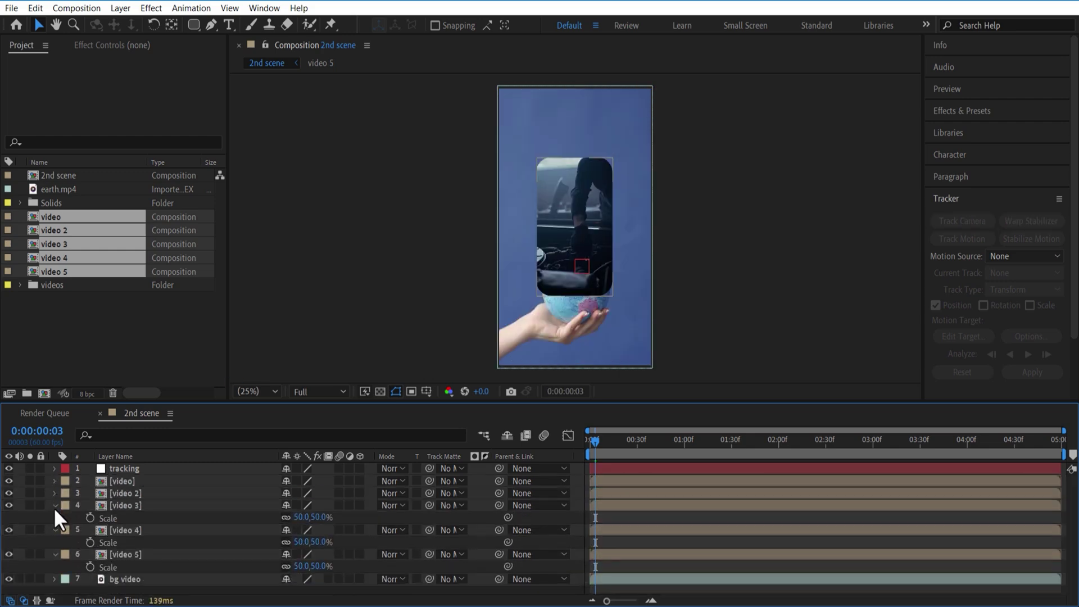
- Add a null object to the comp and name it 'rotation'
left_click(55, 506)
left_click(55, 517)
left_click(55, 530)
right_click(142, 565)
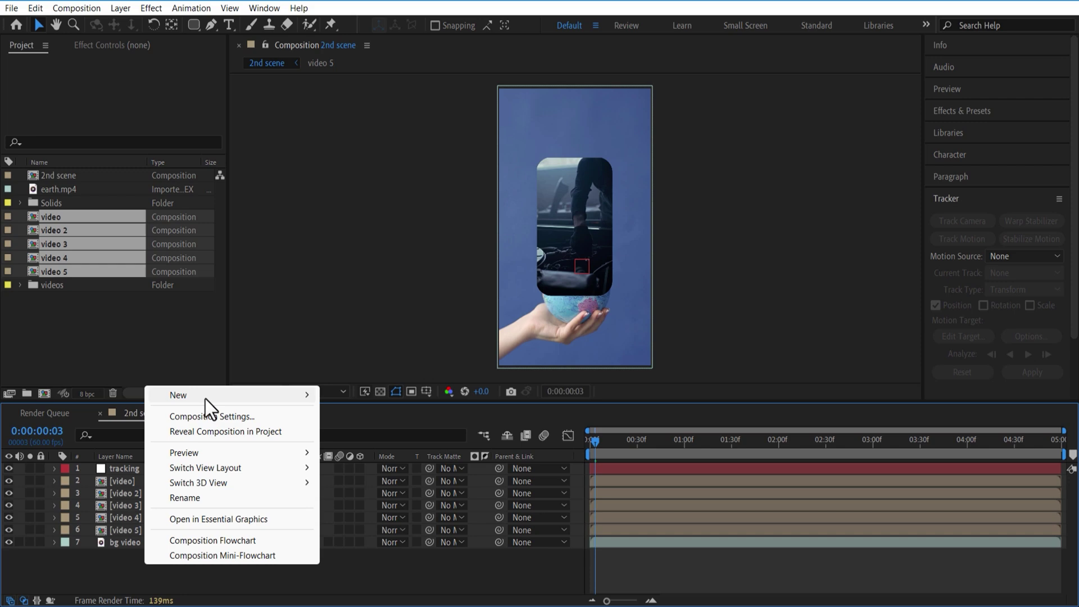
mouse_move(205, 399)
left_click(369, 480)
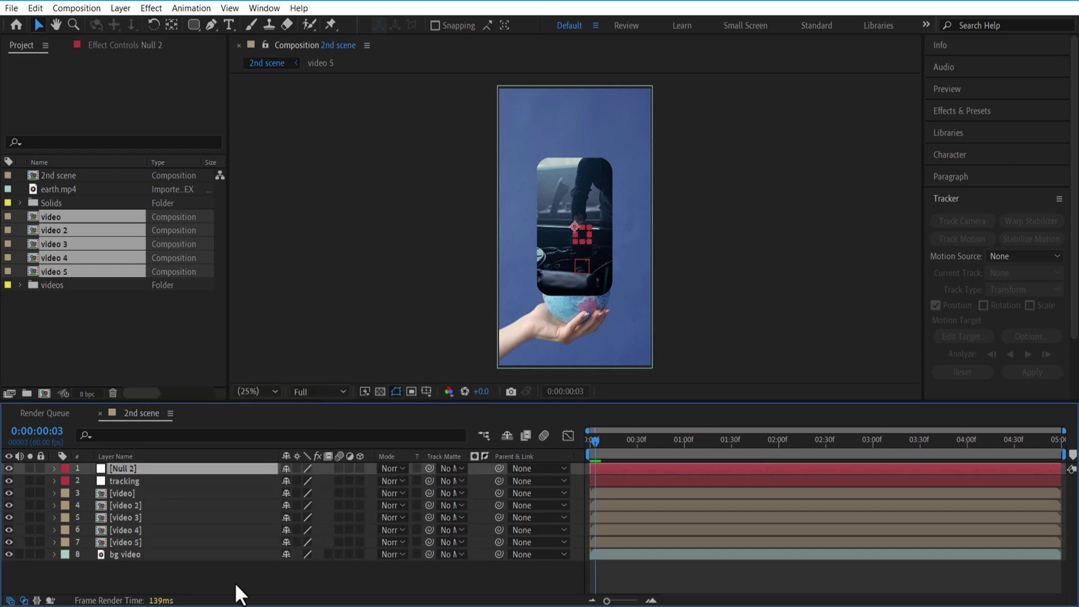
right_click(121, 470)
left_click(162, 440)
type("rotation")
key("Return")
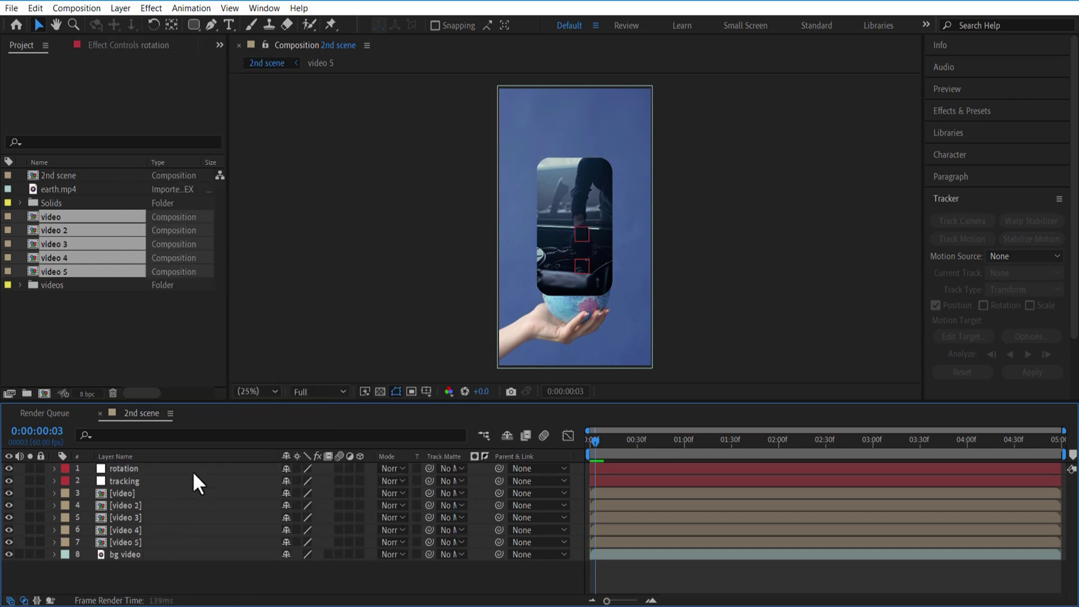
- Move the tracking layer down, and make the rotation null and five video layers 3D
left_click_drag(192, 471, 145, 535)
left_click(136, 469)
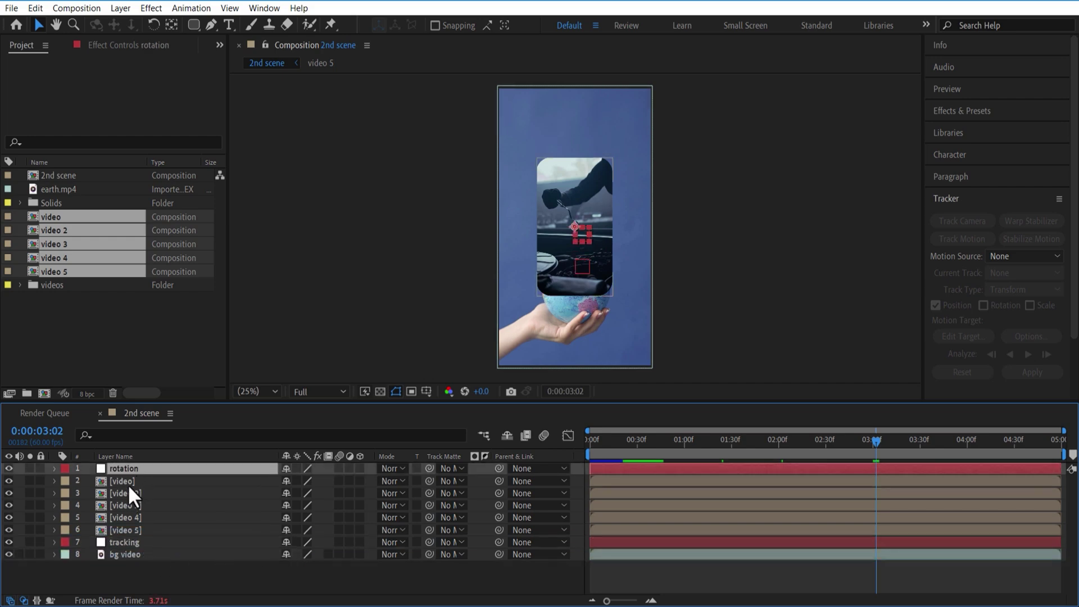
left_click(127, 481, "ctrl")
left_click(126, 493, "ctrl")
left_click(124, 505, "ctrl")
left_click(126, 518, "ctrl")
left_click(126, 530, "ctrl")
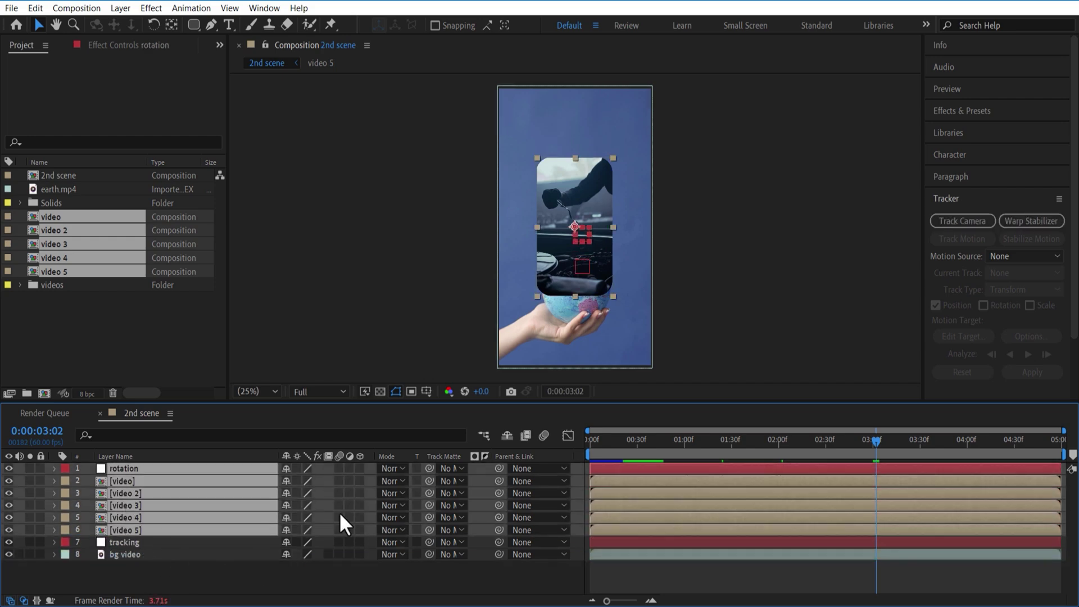
left_click(360, 468)
left_click(342, 575)
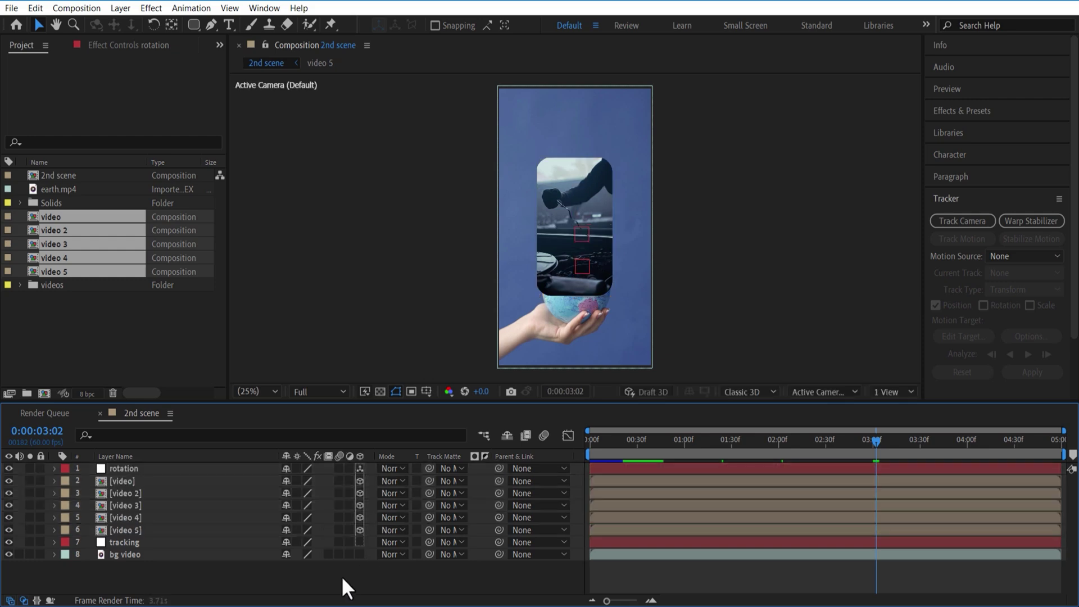
- Set the rotation null's Z Position to 500
left_click(133, 470)
key("p")
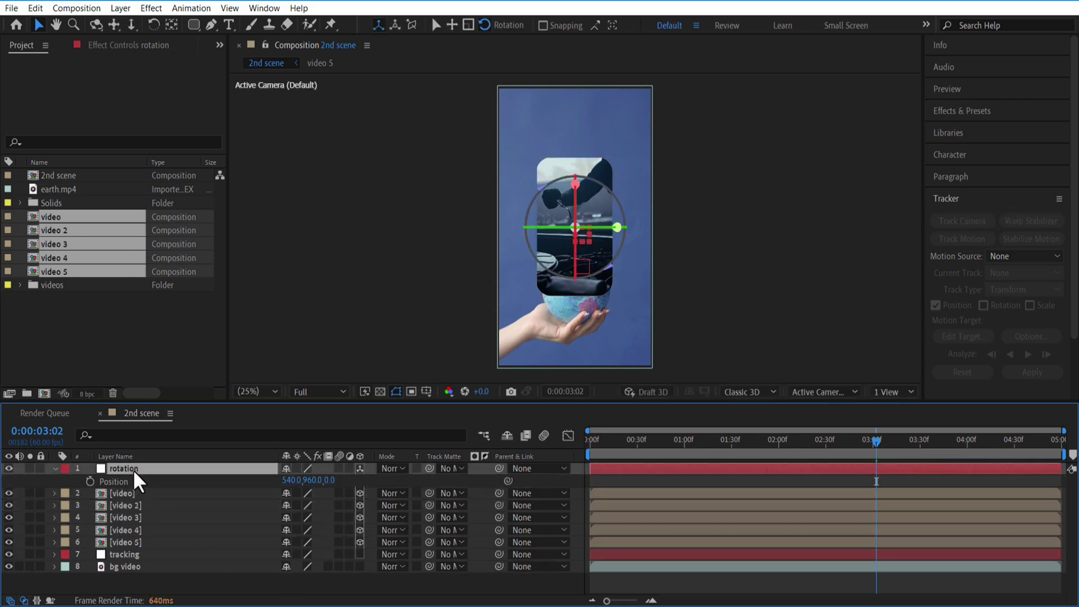
left_click(332, 480)
type("500")
key("Return")
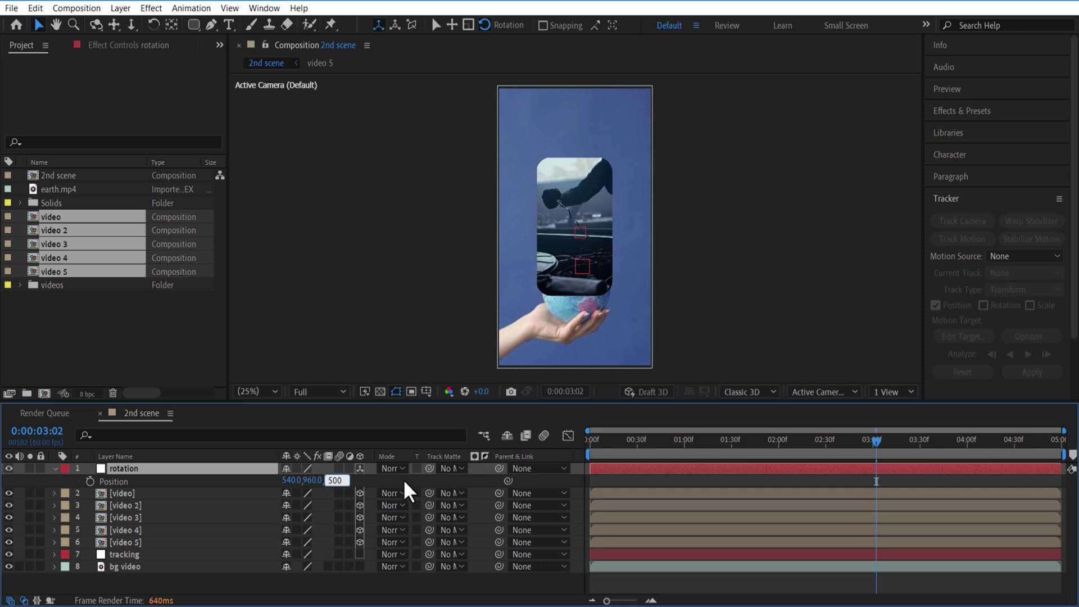
left_click(403, 479)
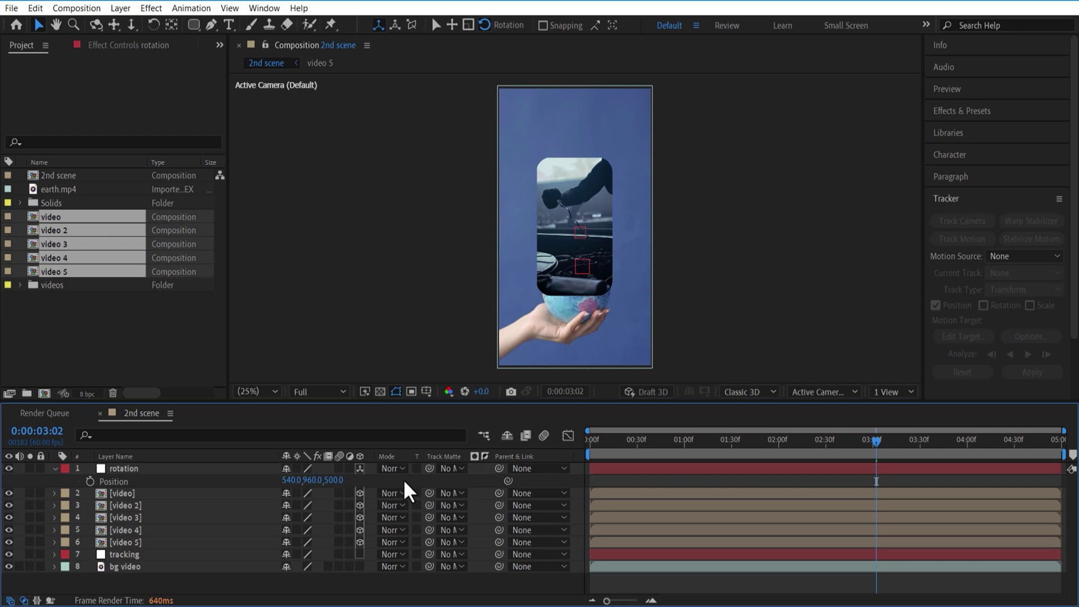
left_click(55, 469)
- Parent the video layer to the rotation null and set its Y Rotation to 60°
left_click(139, 483)
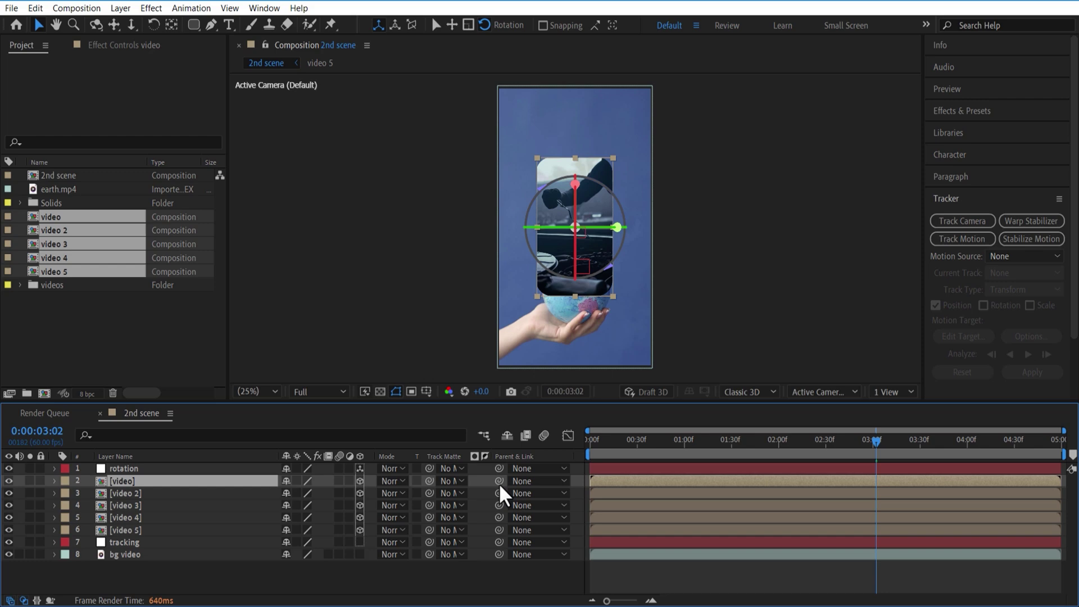
left_click_drag(499, 480, 138, 470)
key("r")
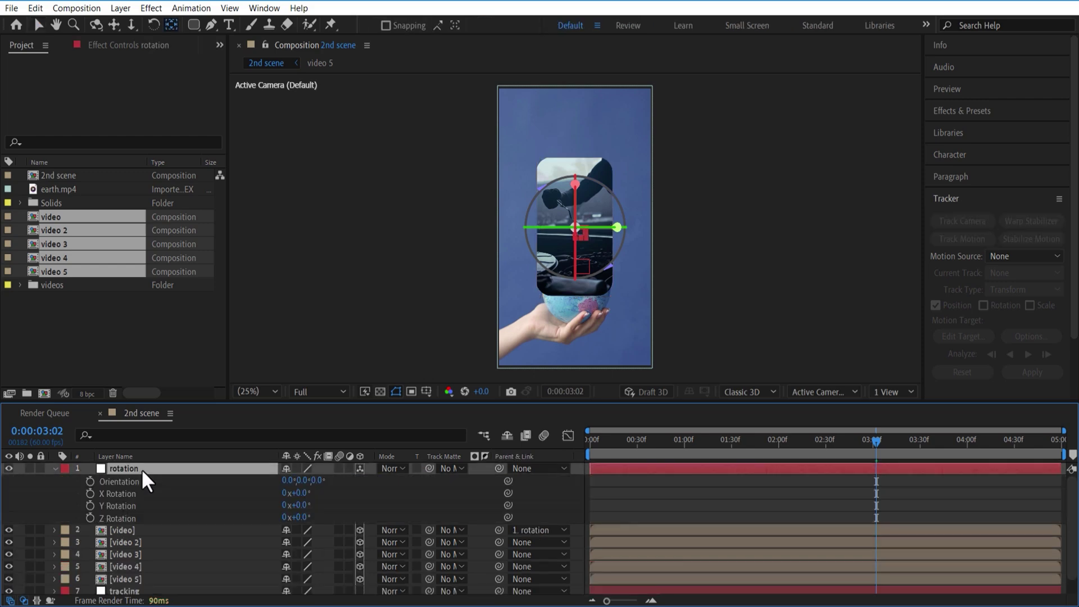
left_click(302, 505)
type("60")
left_click(391, 497)
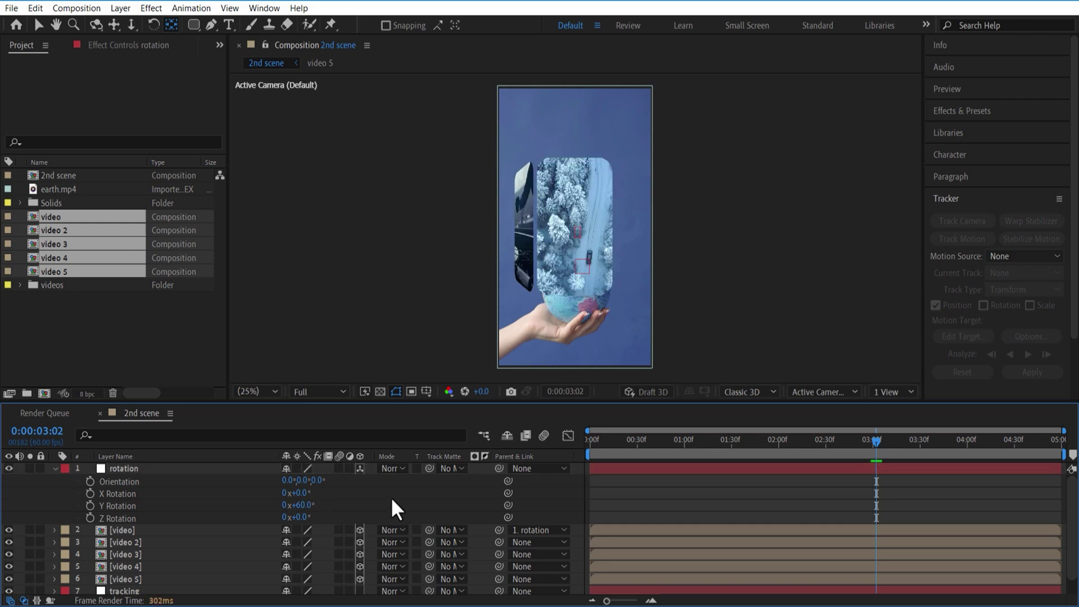
- Parent video 2 to the rotation null and turn its Y Rotation to 120°
left_click(141, 530)
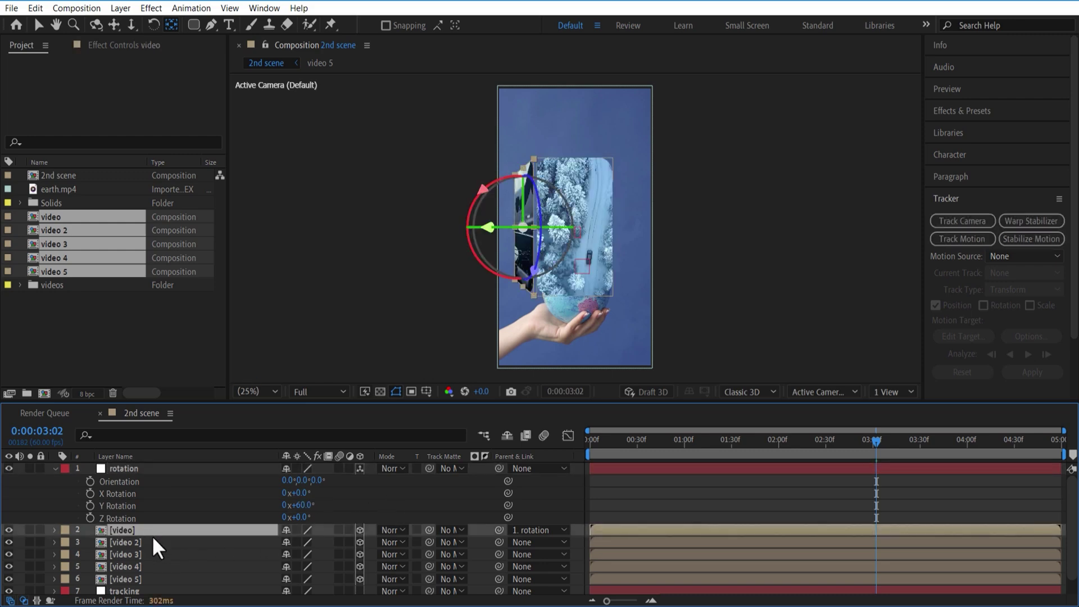
left_click(153, 540)
left_click_drag(496, 541, 204, 471)
left_click(304, 506)
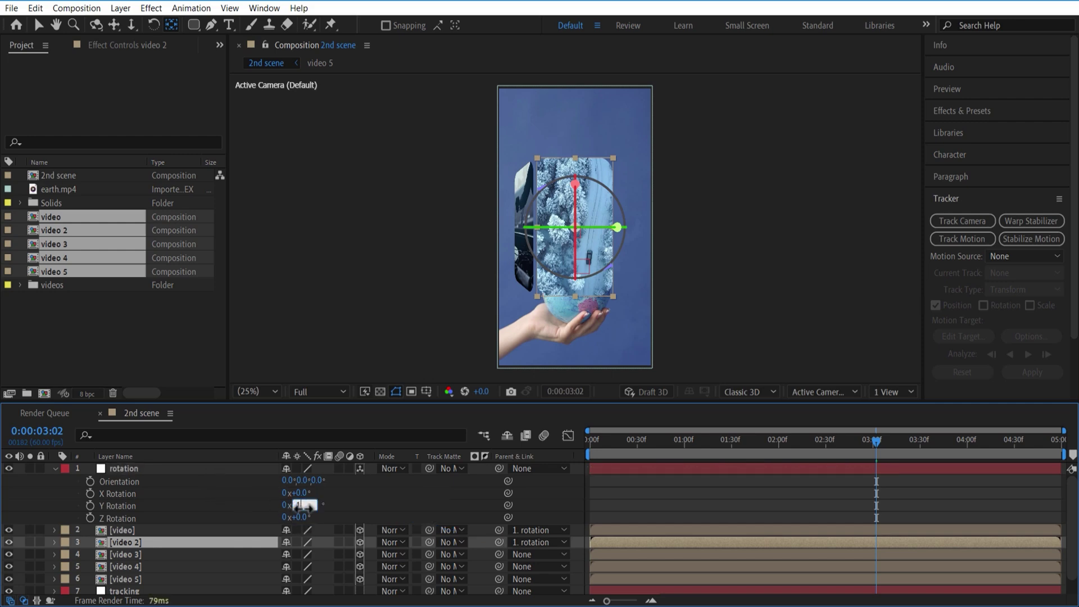
type("120")
left_click(392, 494)
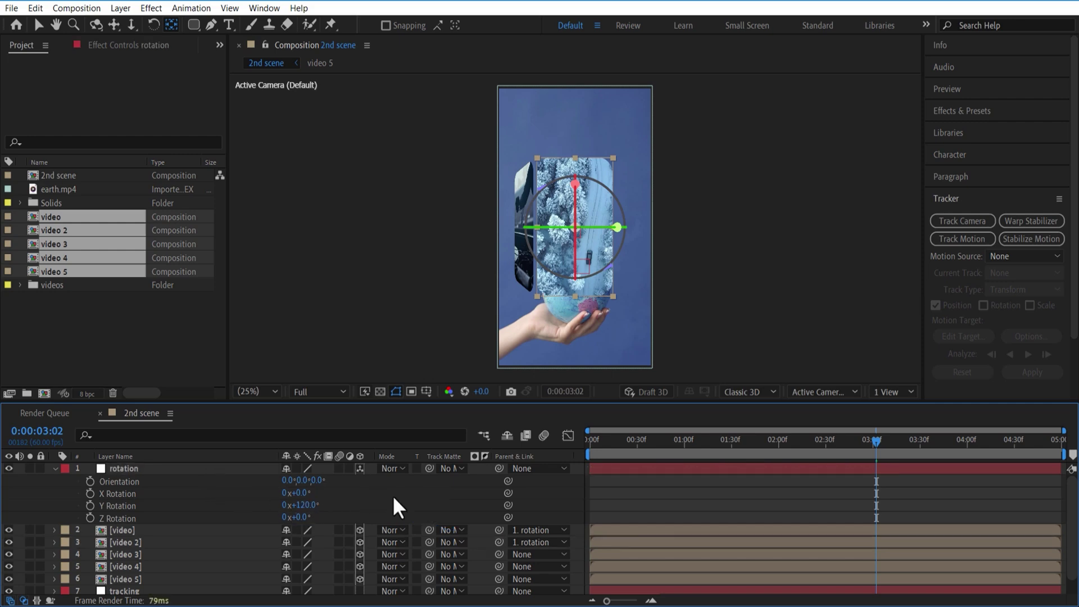
- Parent video 3 and video 4 to rotation, stepping Y Rotation to 180° and 240°
left_click_drag(499, 554, 168, 465)
left_click(303, 504)
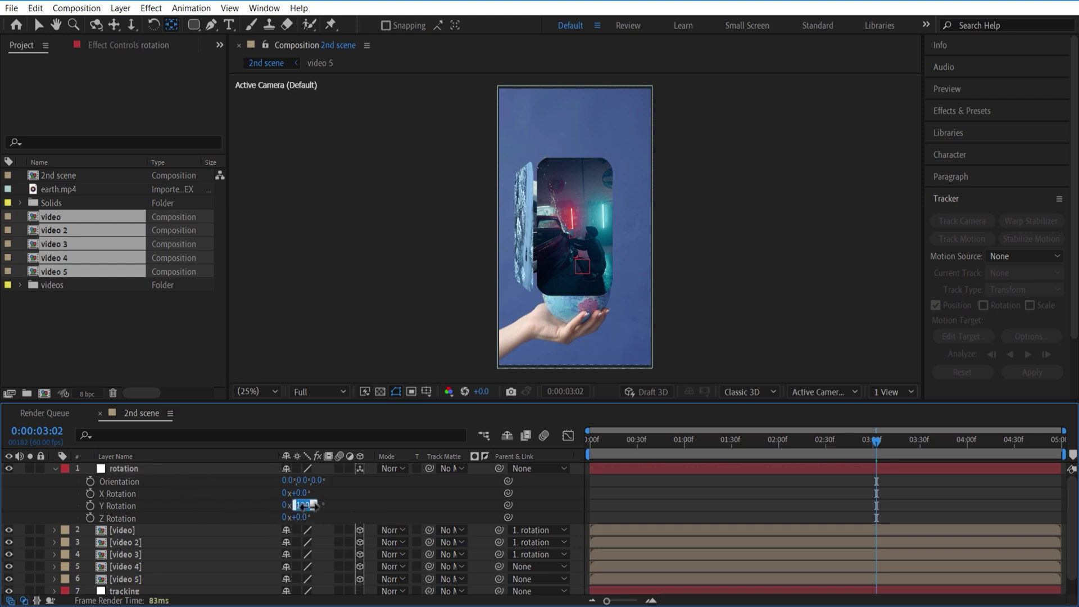
type("180")
key("Return")
left_click_drag(498, 566, 197, 464)
left_click(303, 504)
type("240")
key("Return")
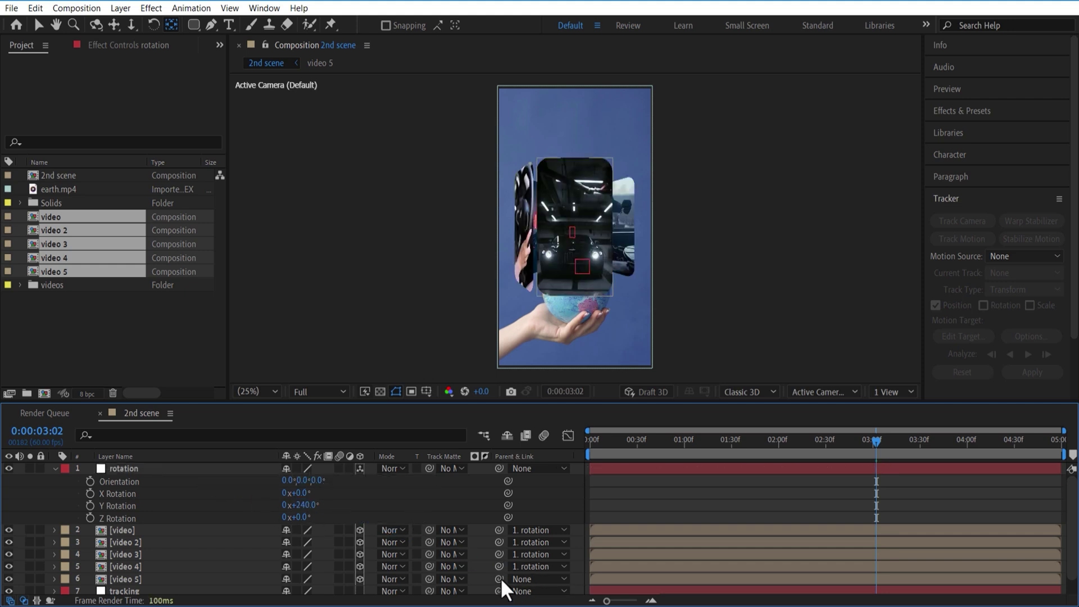
- Parent video 5 to the rotation null and set Y Rotation to 300°
left_click_drag(499, 578, 261, 464)
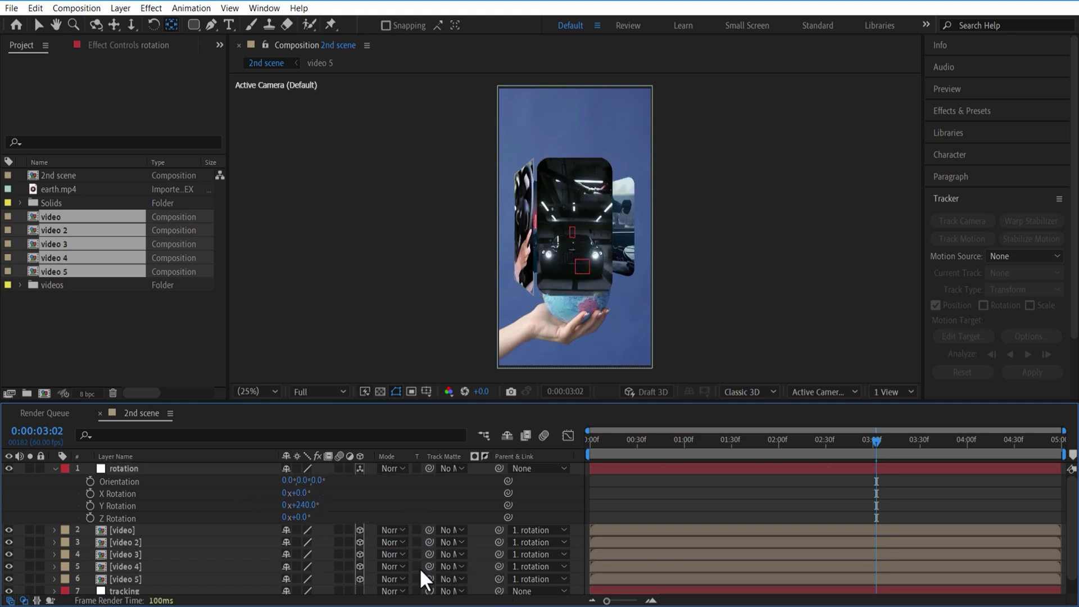
left_click(304, 504)
type("300")
key("Return")
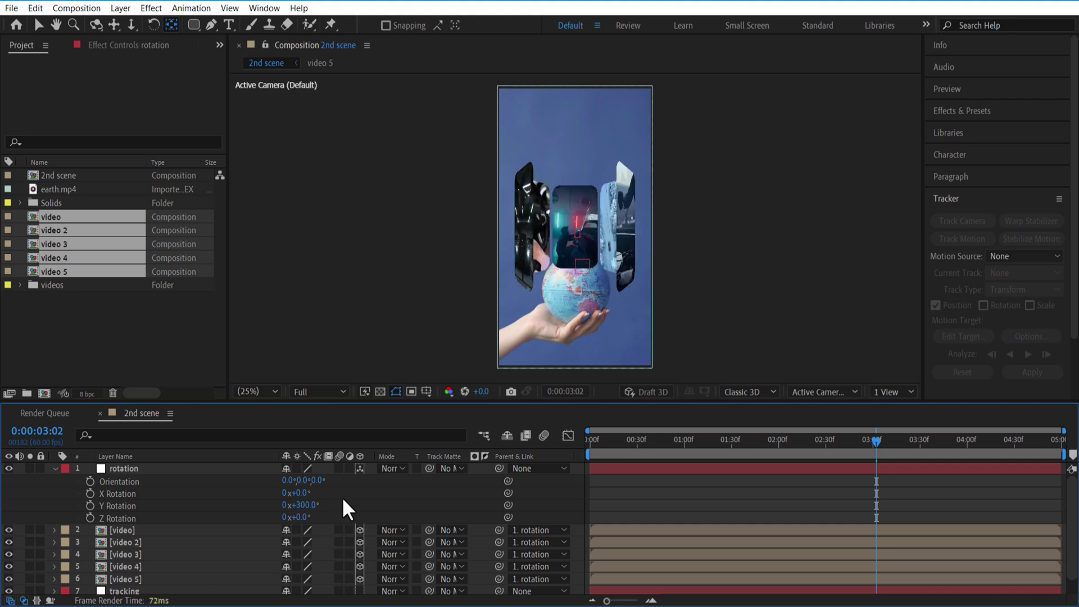
scroll(385, 488, "down", 1)
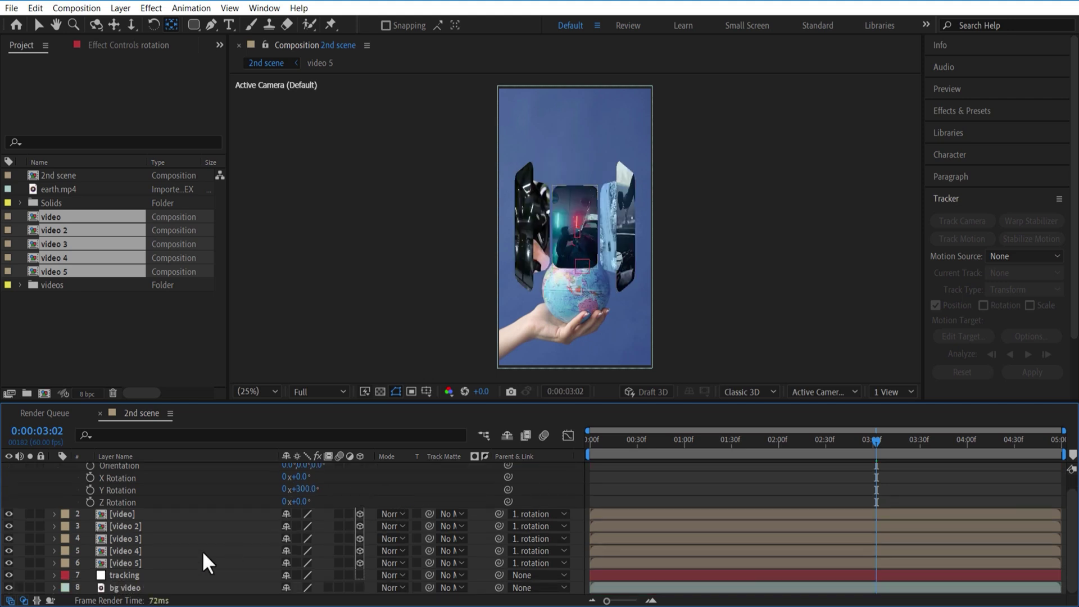
left_click(164, 562)
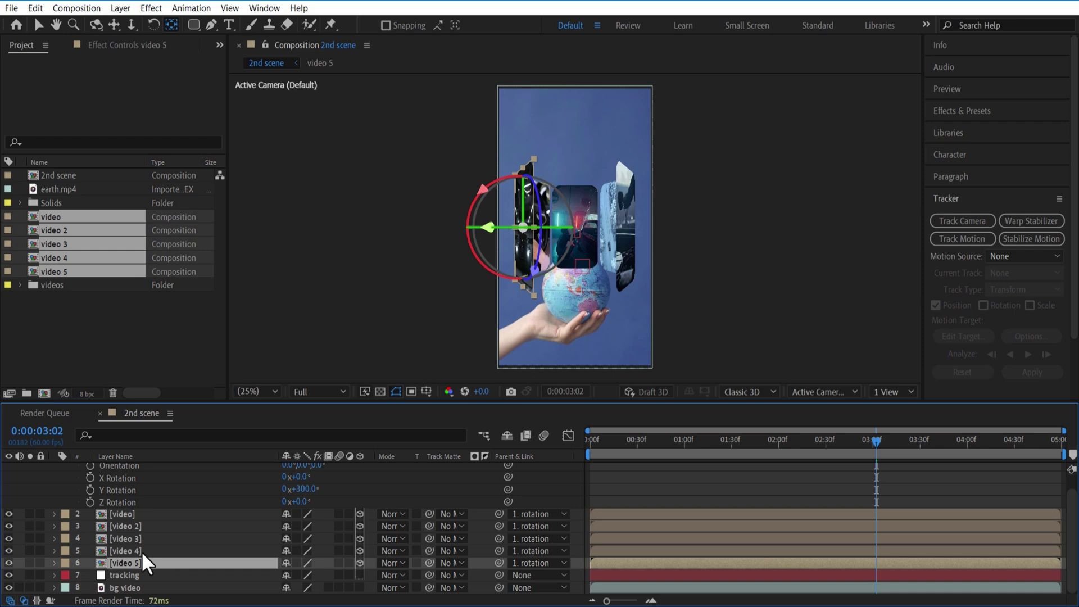
- Duplicate the video 5 comp as video 6 and open it
left_click(141, 551)
left_click(78, 288)
left_click(67, 274)
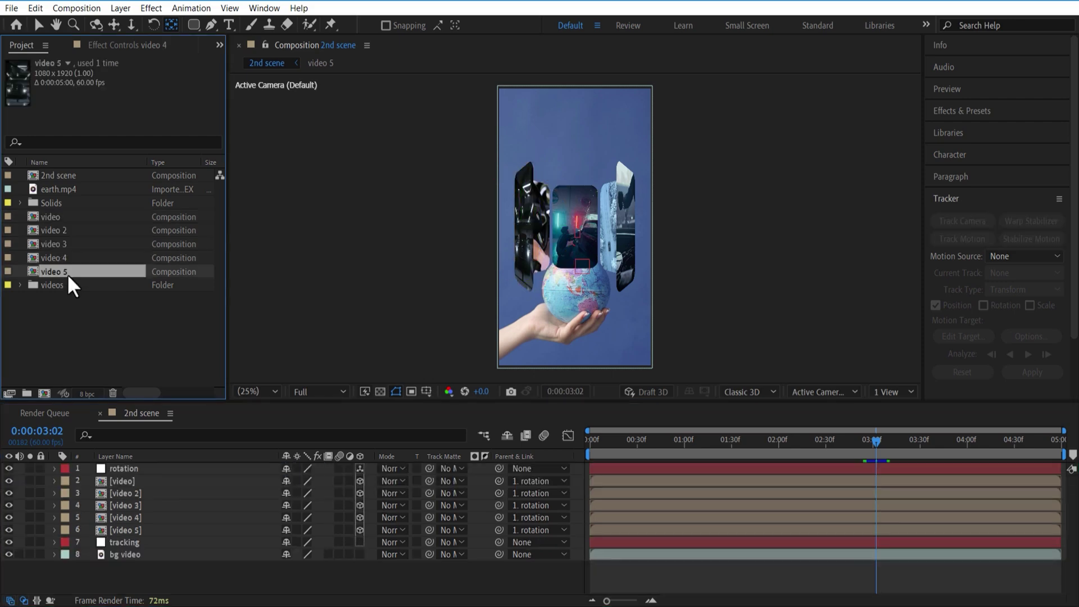
key("ctrl+d")
double_click(58, 285)
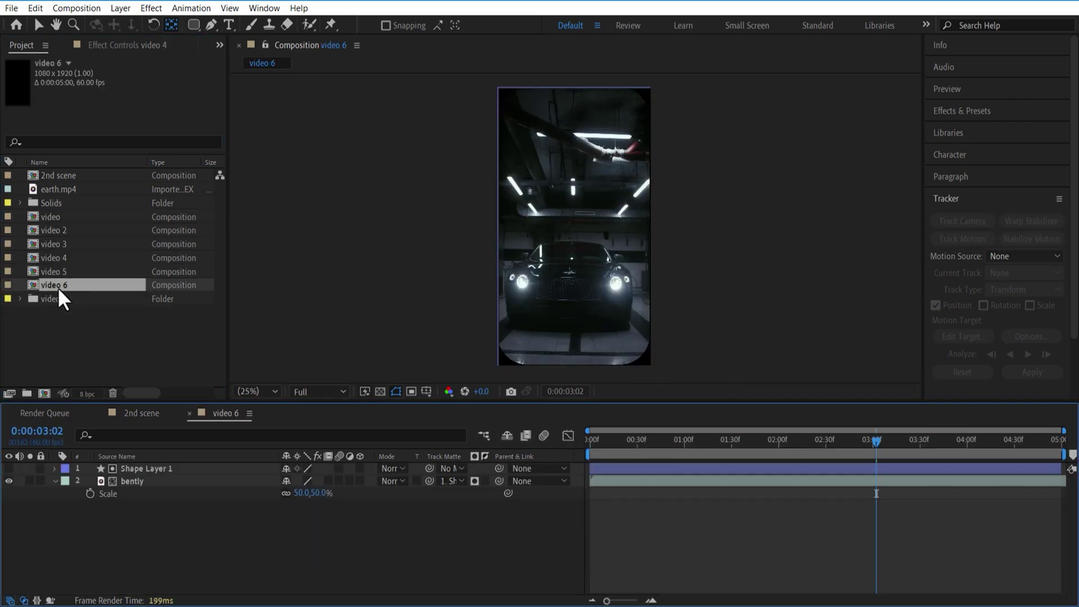
- Replace the bently footage in video 6 with the camera clip
left_click(20, 298)
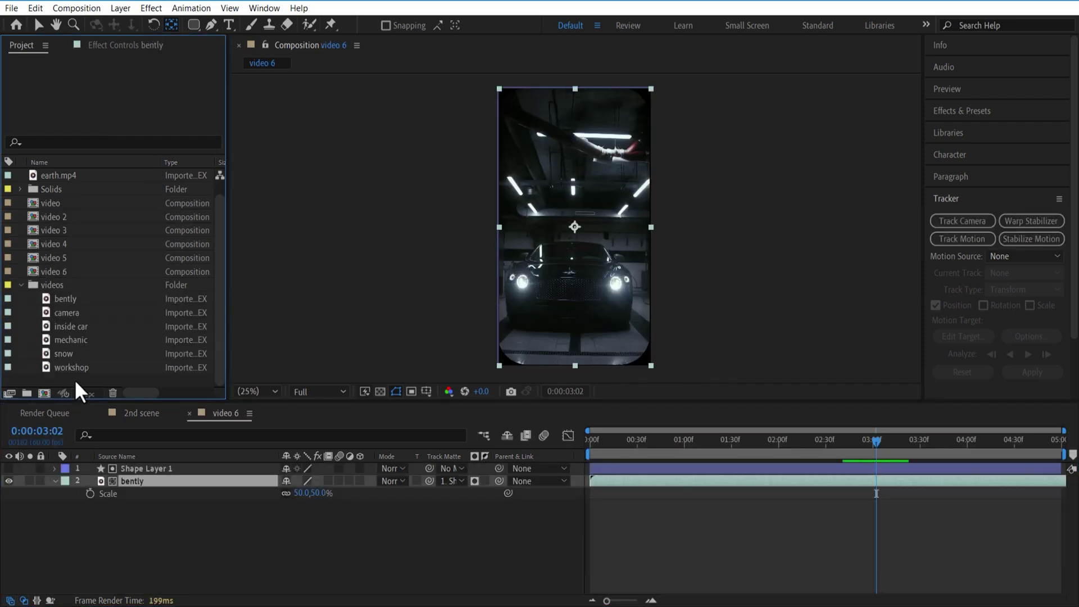
left_click(76, 313)
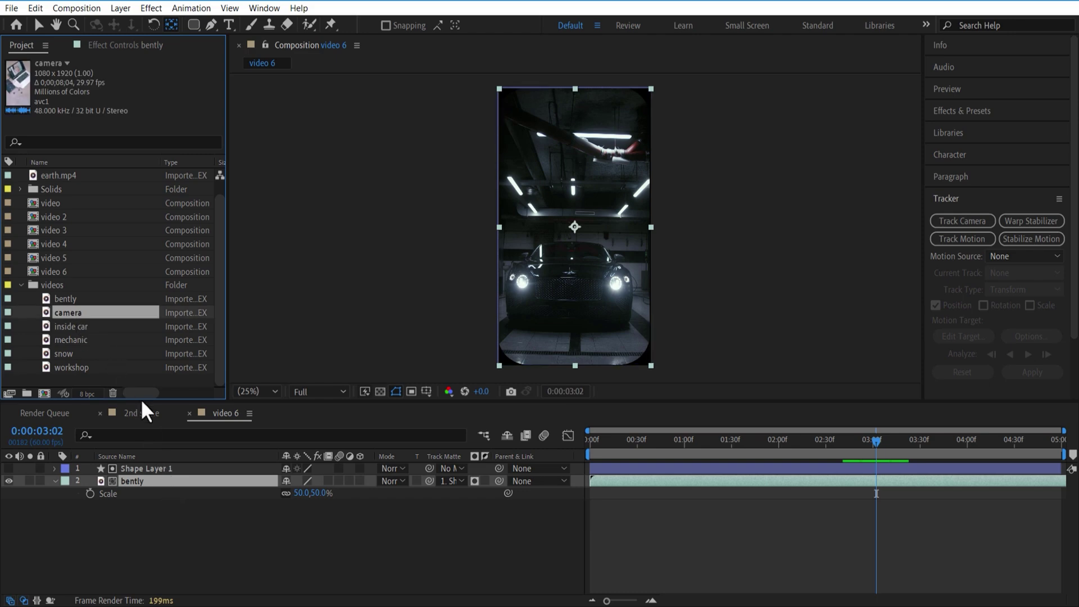
left_click_drag(75, 315, 571, 235)
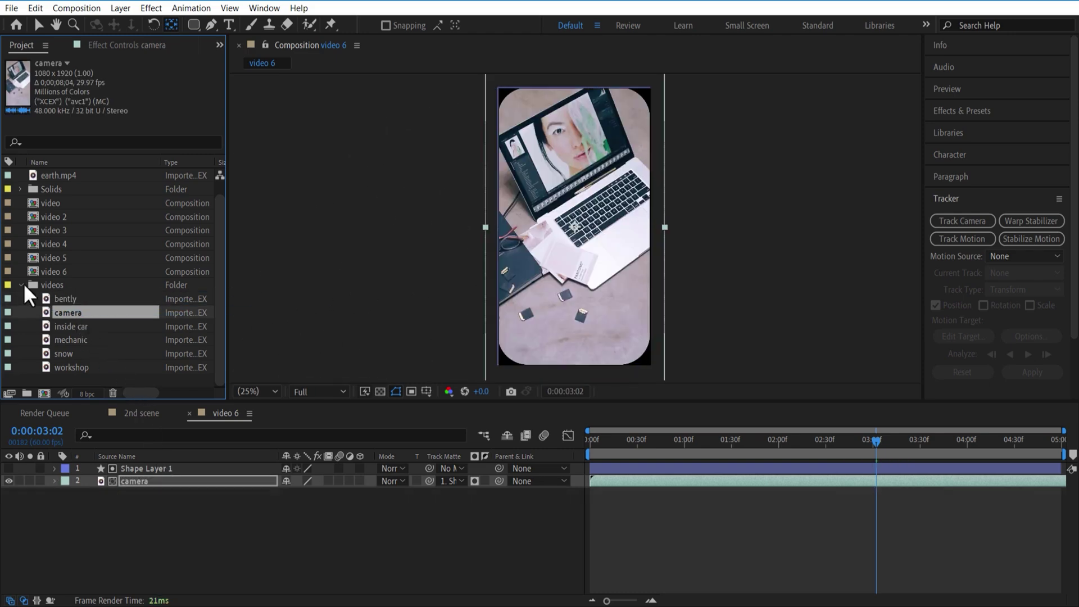
left_click(20, 285)
- Add video 6 to the 2nd scene as a 3D layer at 50% scale
left_click(190, 414)
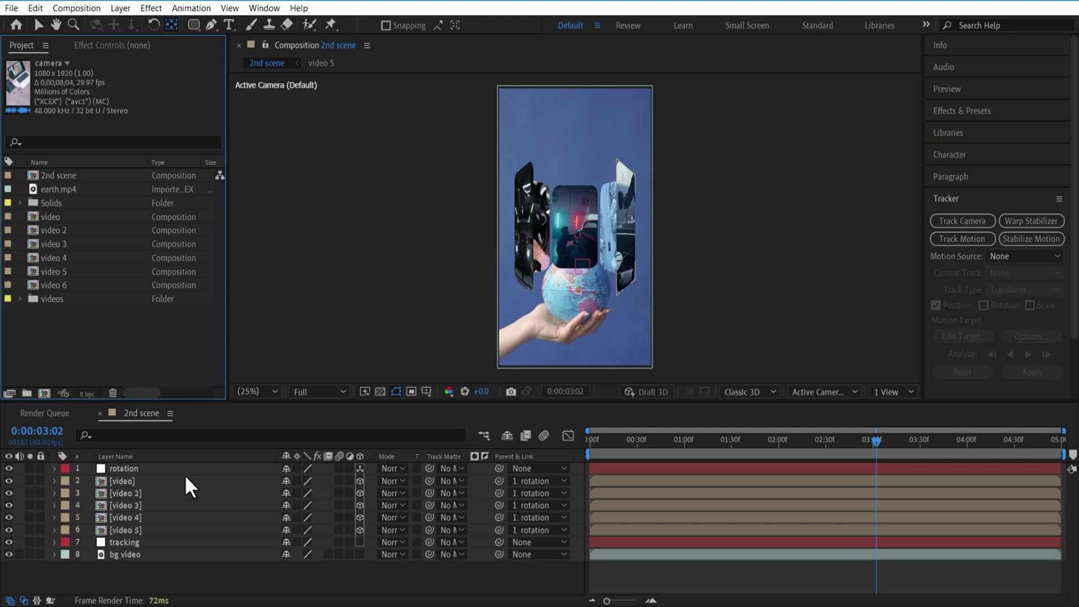
left_click(59, 284)
left_click_drag(66, 281, 136, 550)
key("s")
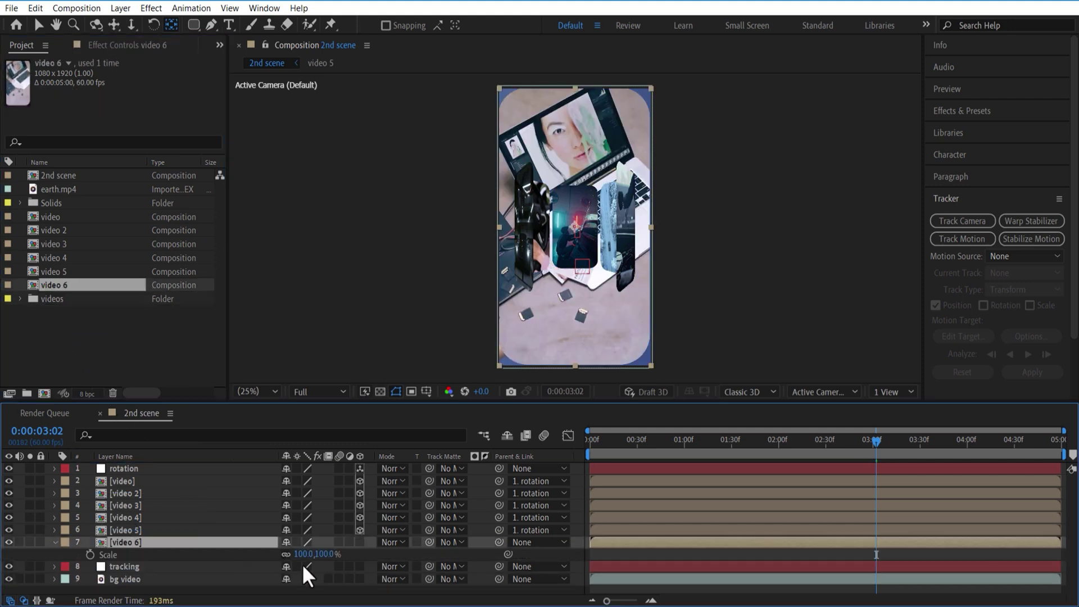
left_click(304, 554)
type("50")
key("Return")
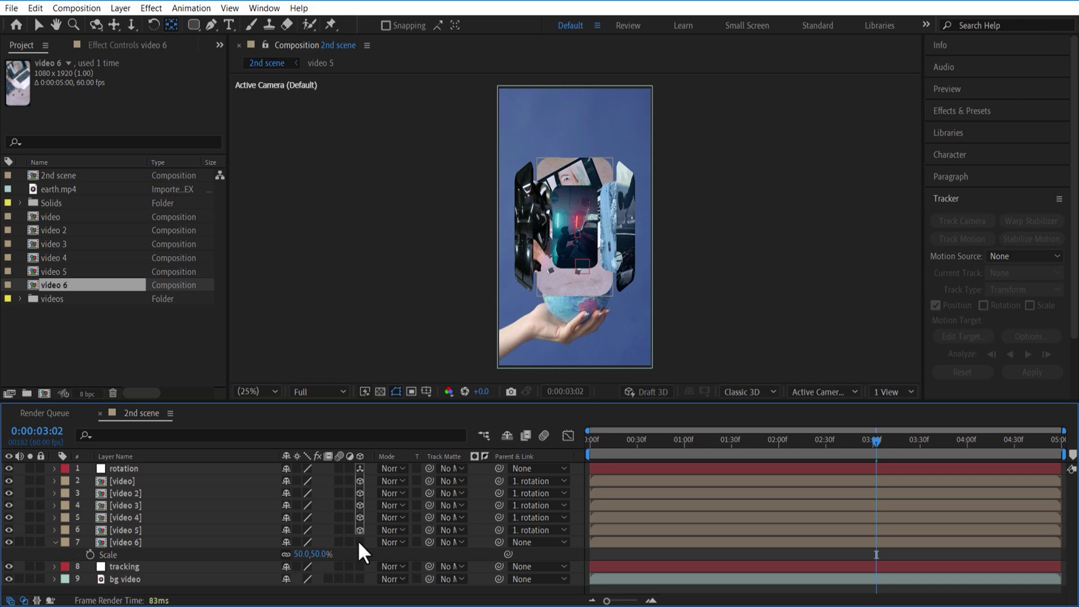
left_click(360, 542)
key("s")
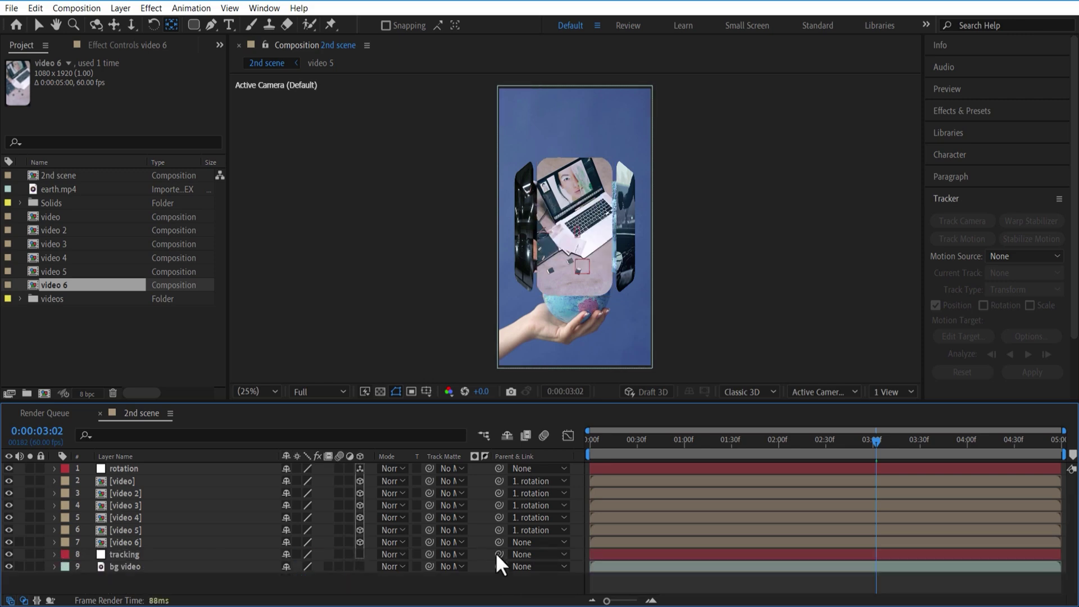
- Parent video 6 to the rotation null and set its Y Rotation to 360°
left_click_drag(499, 542, 213, 471)
left_click(200, 469)
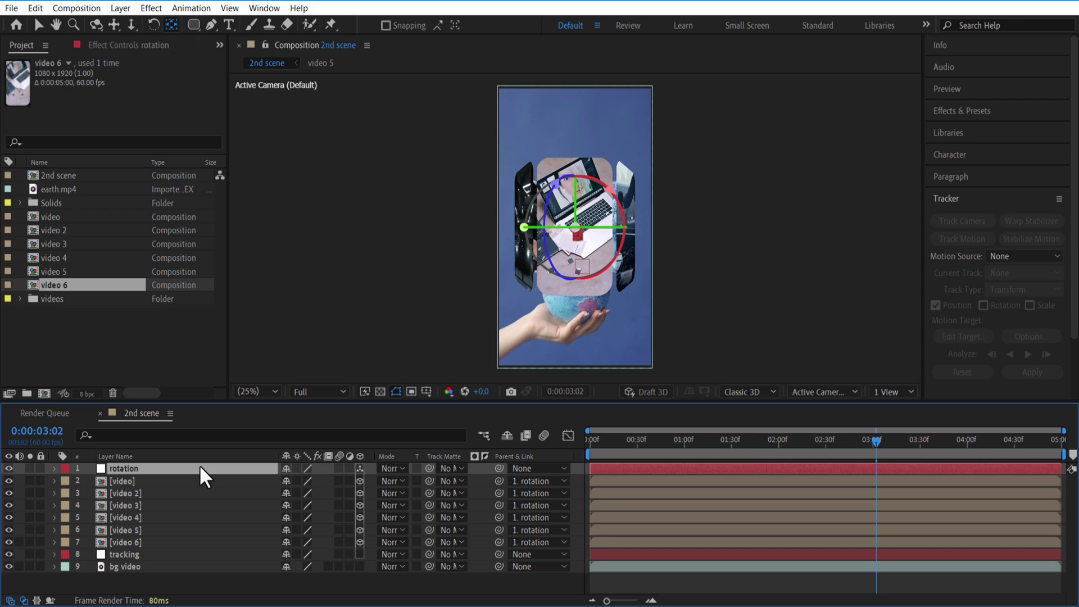
key("r")
left_click(304, 505)
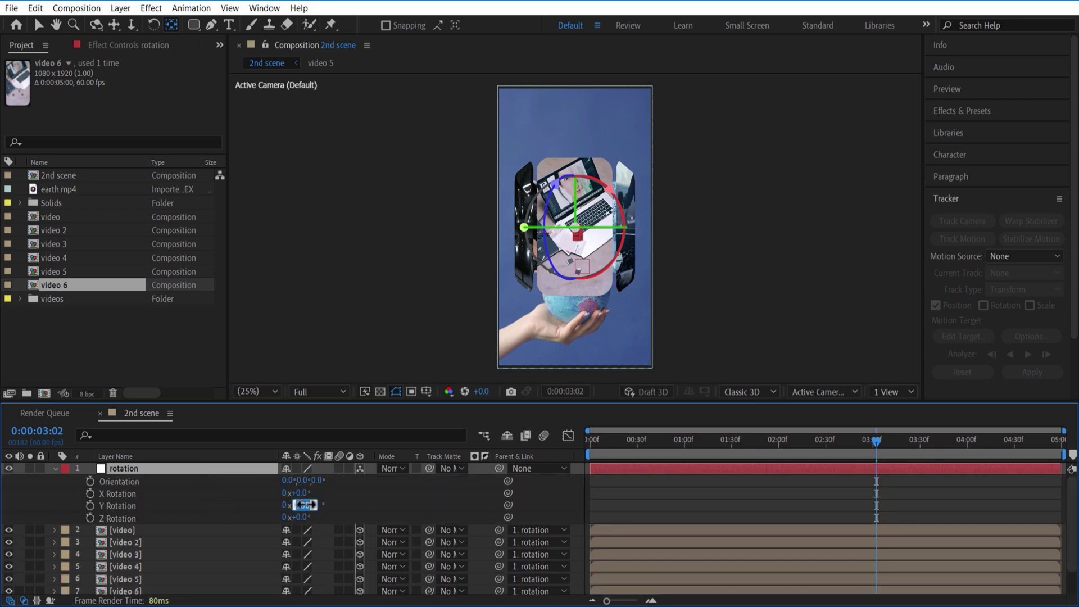
left_click(366, 505)
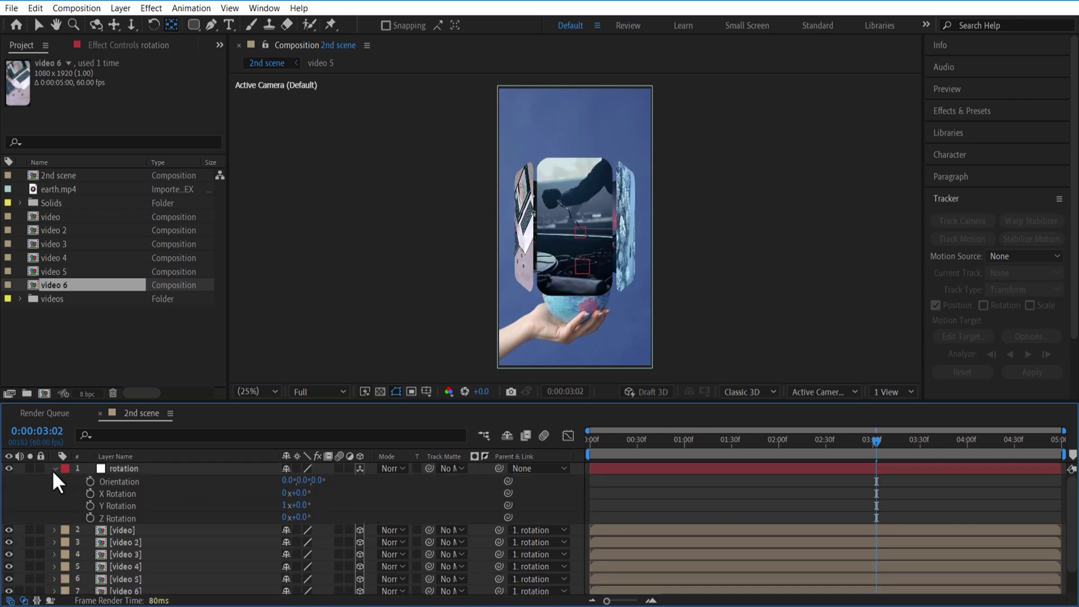
- Raise the video ring above the globe by setting the rotation null's Position Z to 1000
left_click(55, 469)
left_click(135, 479)
key("space")
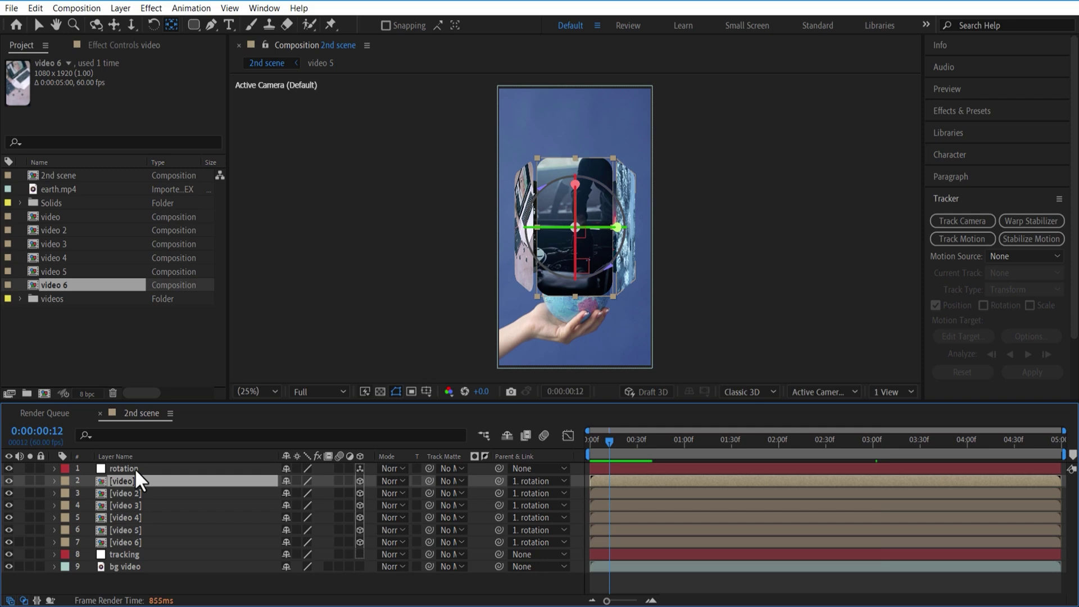
left_click(135, 470)
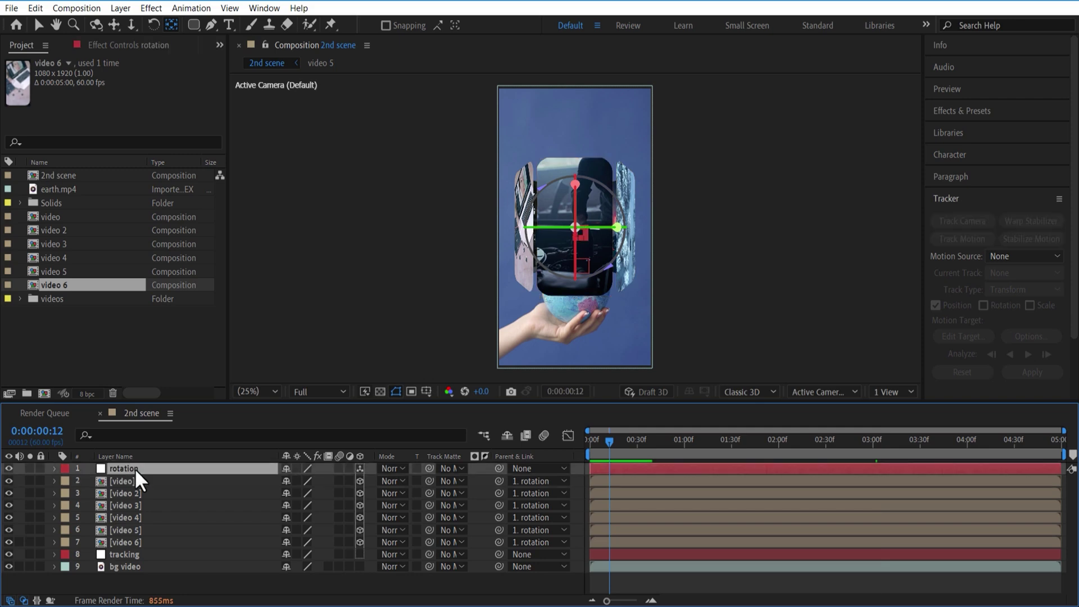
key("p")
left_click_drag(308, 482, 413, 482)
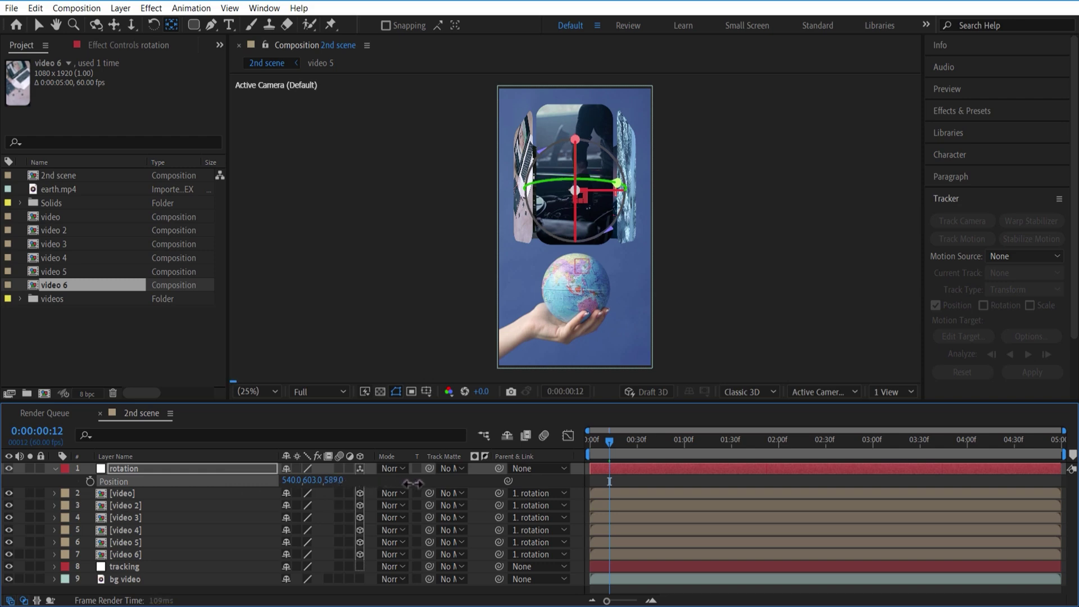
left_click(335, 480)
type("1000")
left_click(369, 482)
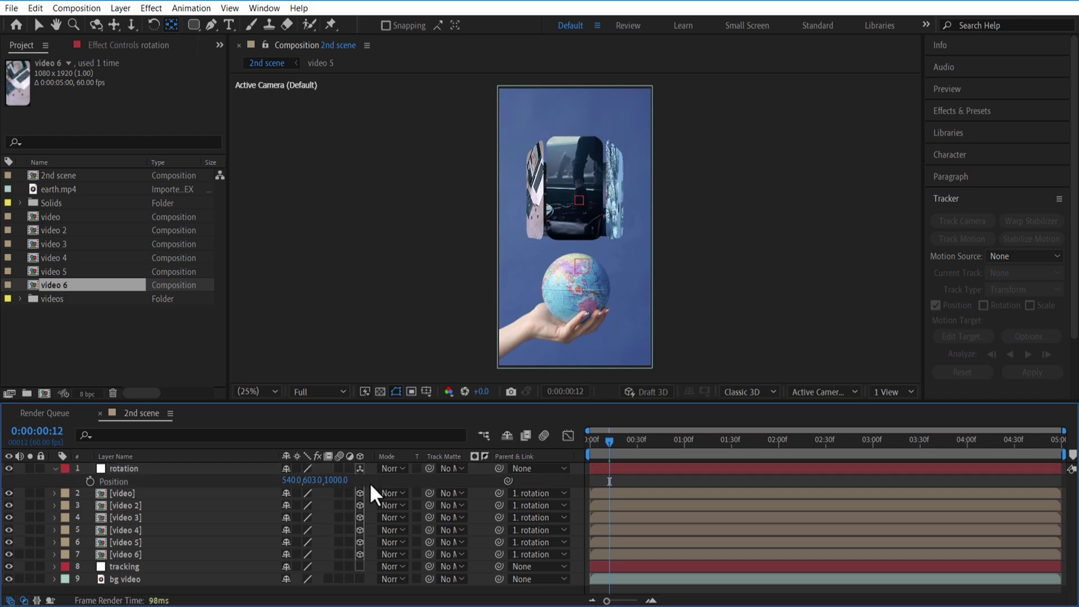
- Start Y Rotation keyframes at 0:30 and spin to 1x+60° at 1:00
left_click(612, 469)
key("r")
left_click_drag(622, 443, 637, 444)
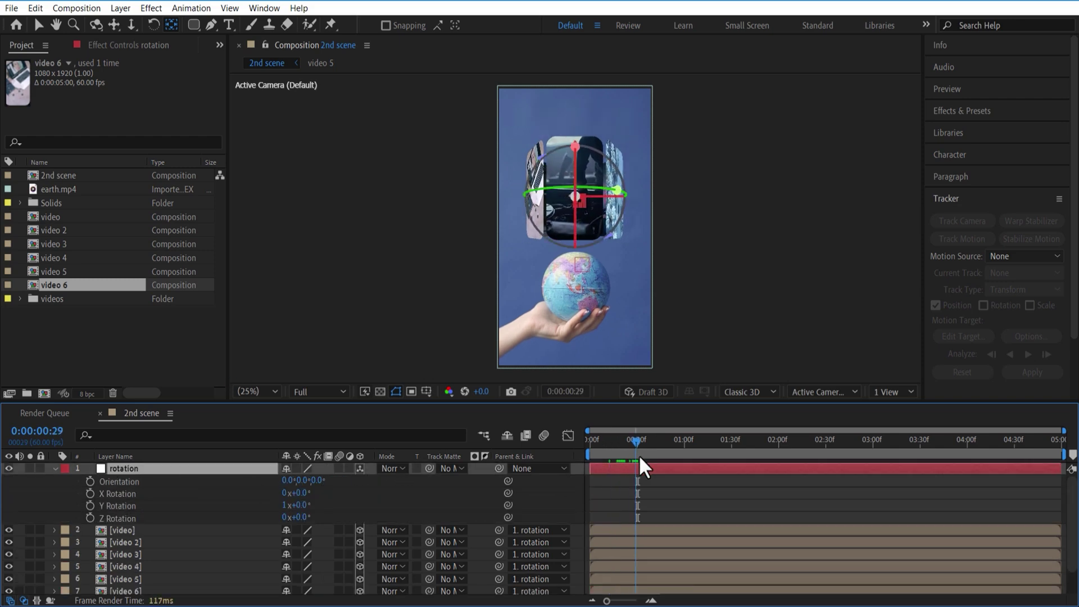
left_click(89, 505)
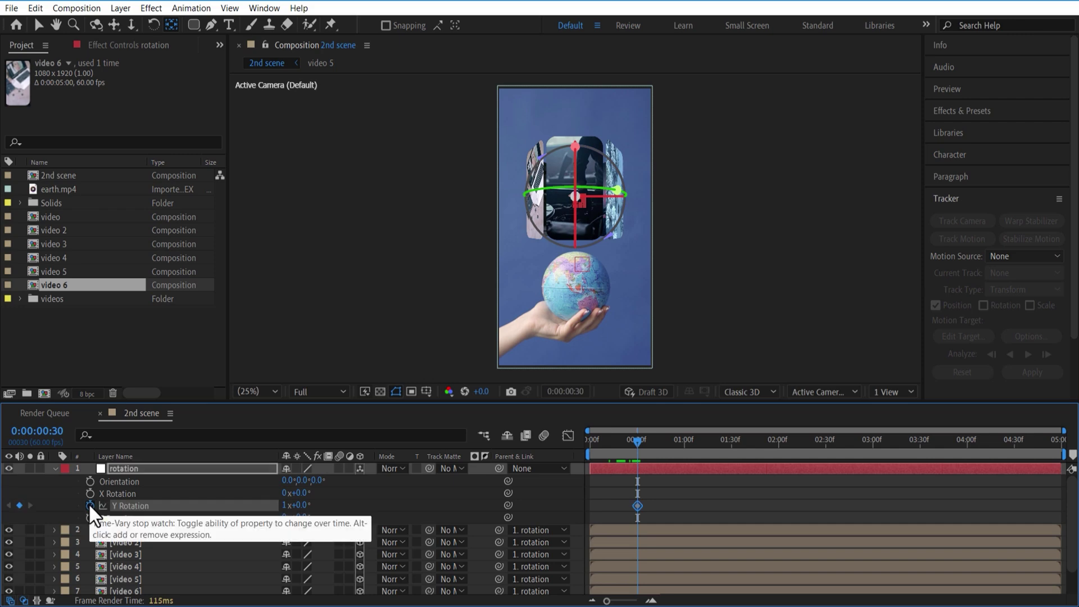
left_click_drag(639, 447, 685, 450)
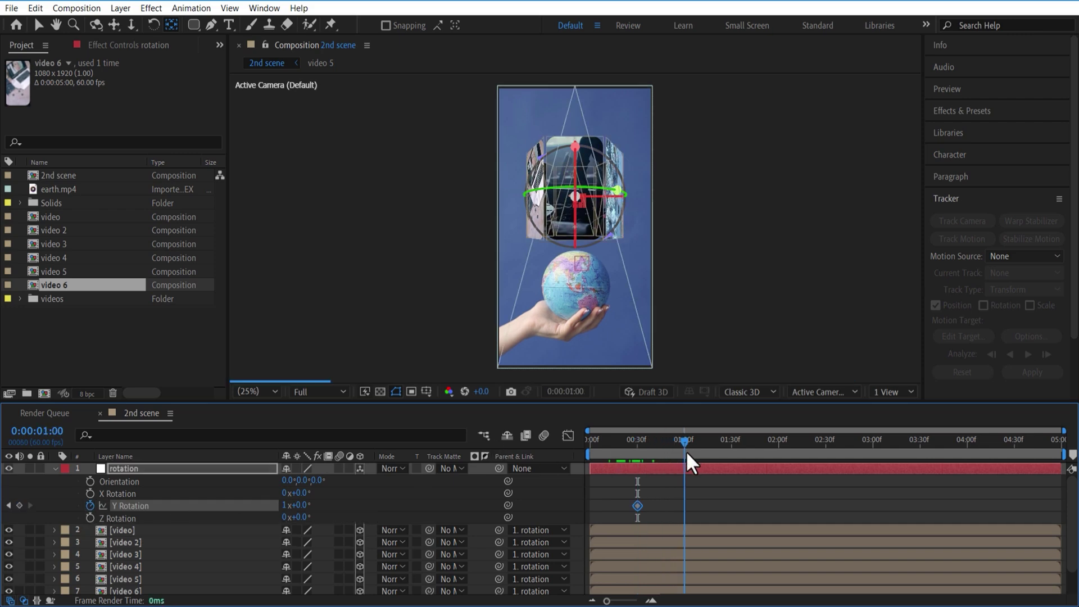
left_click_drag(301, 506, 324, 504)
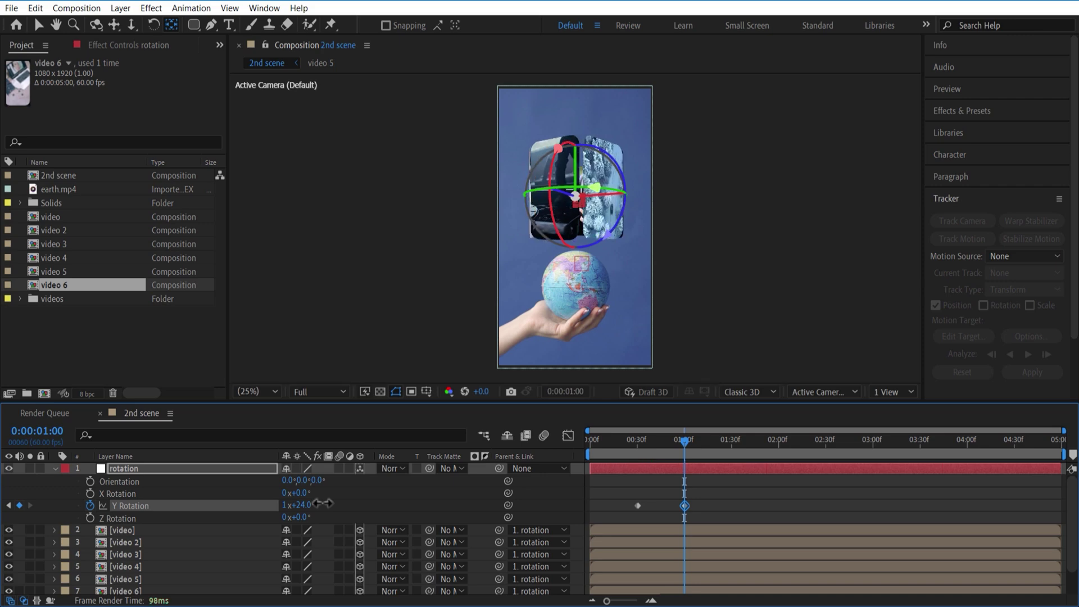
left_click_drag(324, 503, 357, 512)
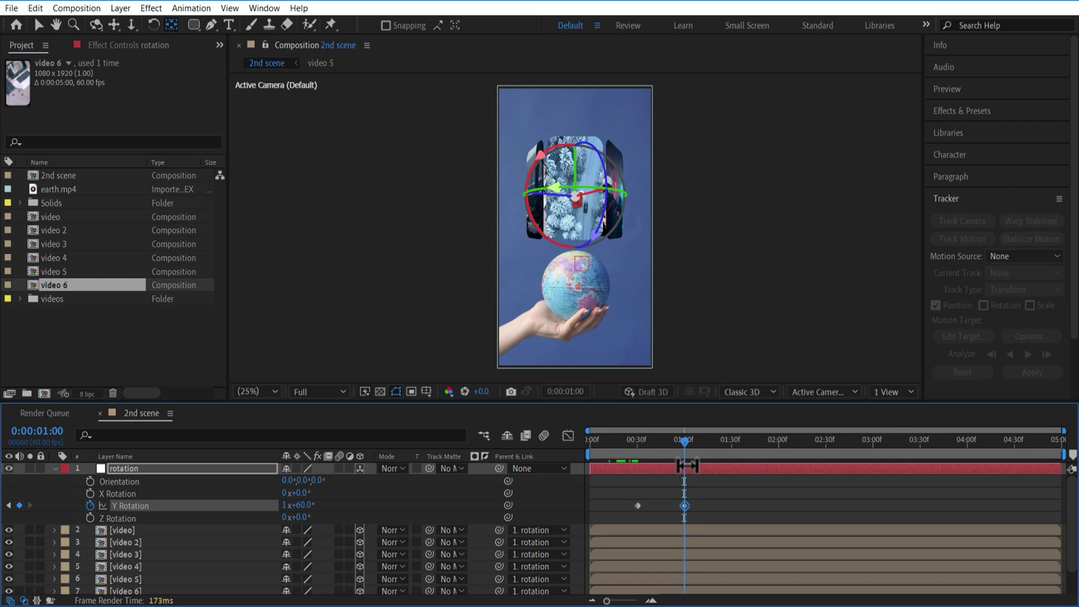
- Add Y Rotation keyframes every half second from 1:30 to the comp end at 4:59
left_click(703, 442)
left_click_drag(718, 450, 734, 456)
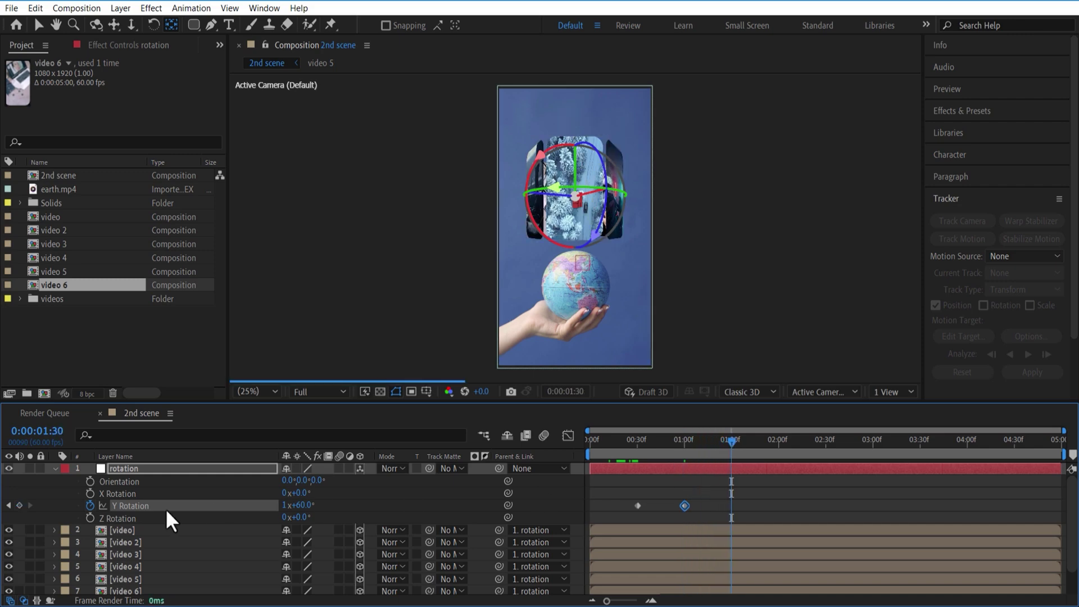
left_click(19, 505)
left_click(778, 442)
left_click(19, 505)
left_click(825, 442)
left_click(19, 504)
left_click(920, 442)
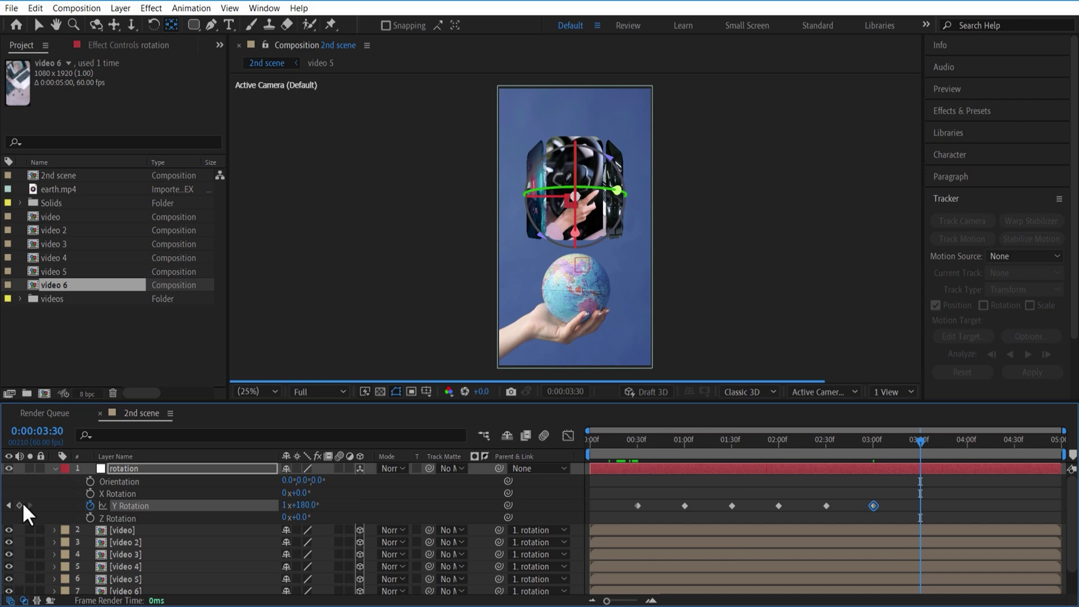
left_click(19, 505)
left_click(1015, 442)
left_click(19, 505)
left_click(1060, 442)
- Set the last keyframe to 300° and select all the Y Rotation keyframes
double_click(298, 504)
type("300")
key("Return")
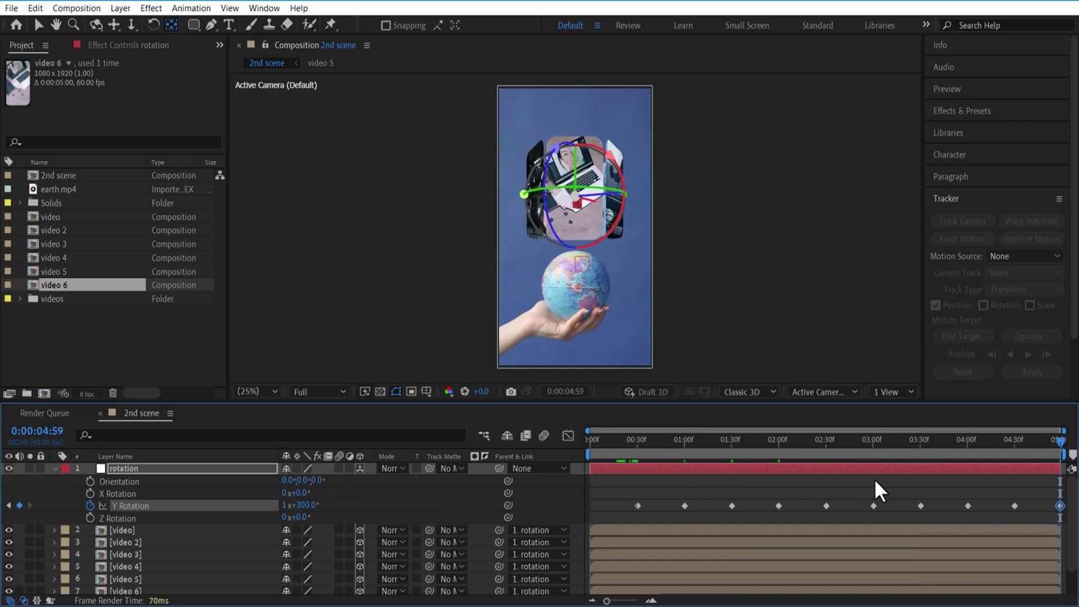
left_click_drag(622, 493, 1068, 512)
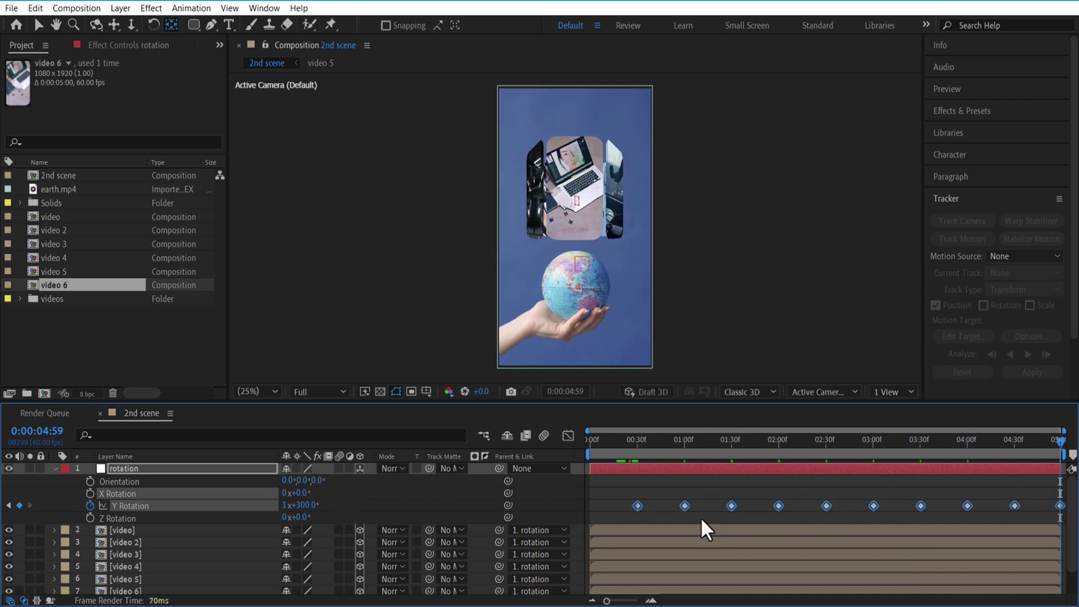
- Apply Easy Ease to the Y Rotation keyframes with 100% influence in the Graph Editor
right_click(636, 506)
mouse_move(756, 497)
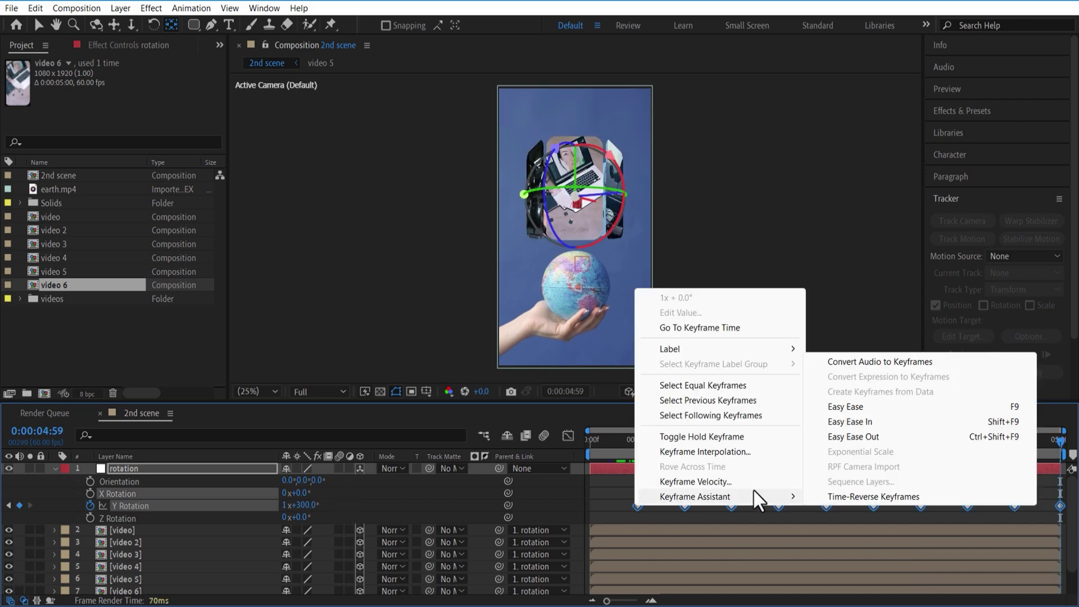
left_click(848, 408)
left_click(573, 437)
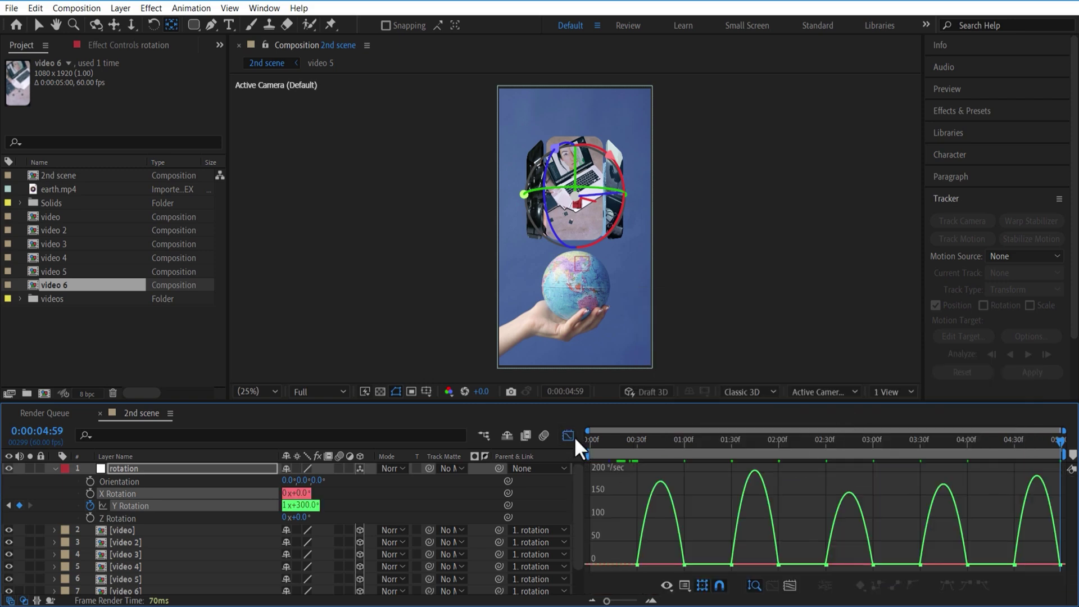
left_click_drag(1071, 576, 668, 560)
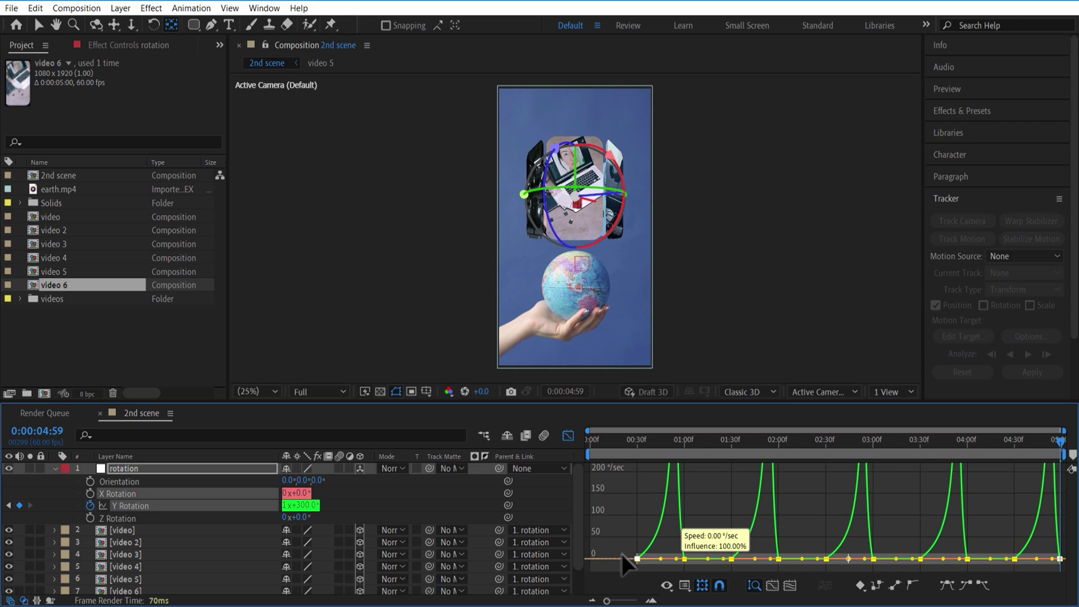
left_click(567, 438)
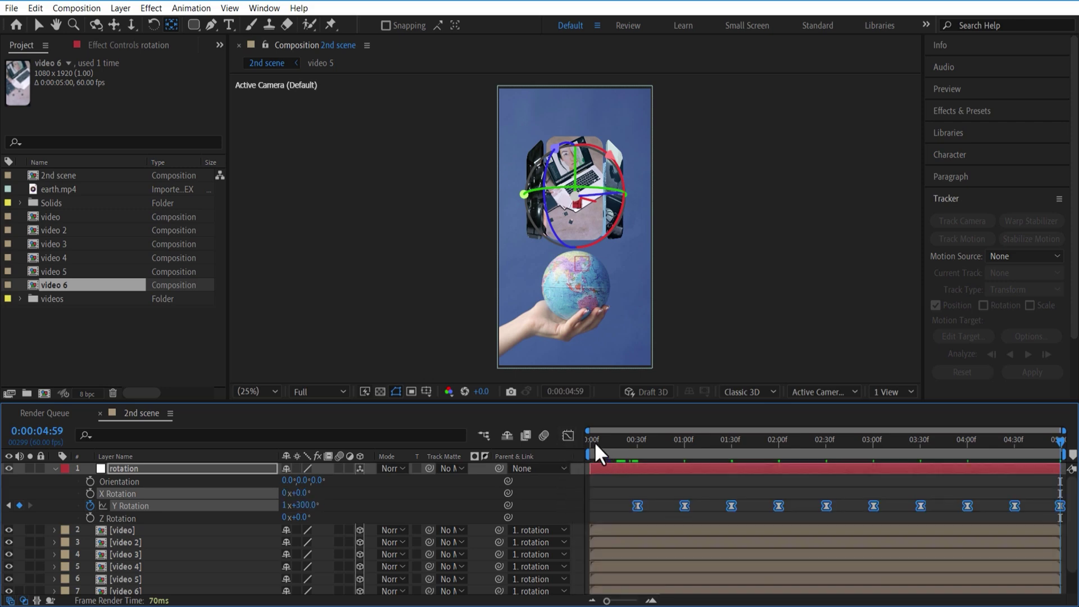
- Parent the rotation null to the tracking layer
left_click_drag(591, 440, 610, 441)
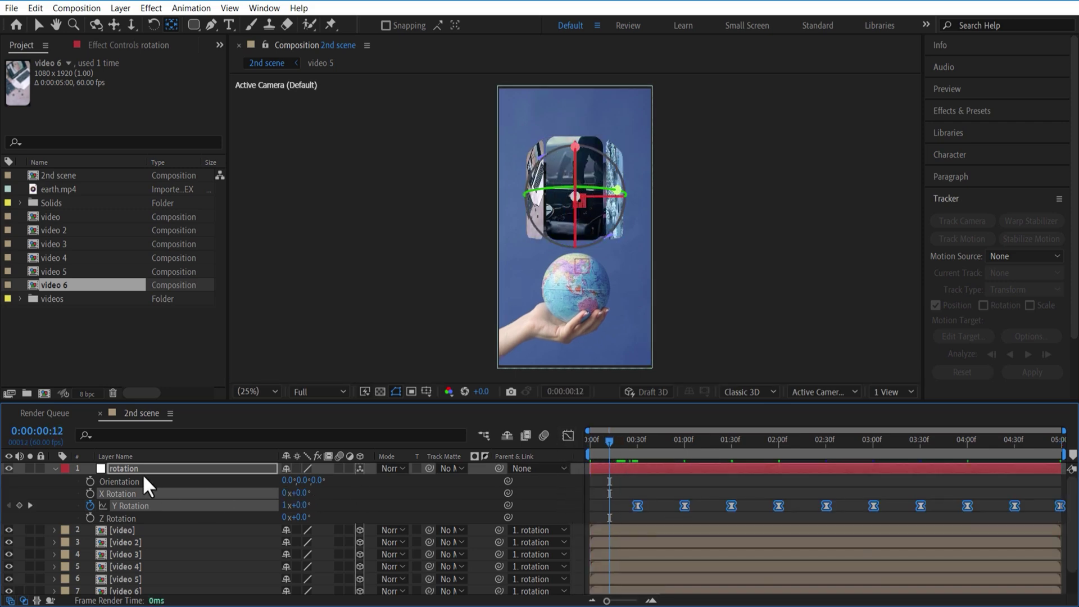
left_click(55, 470)
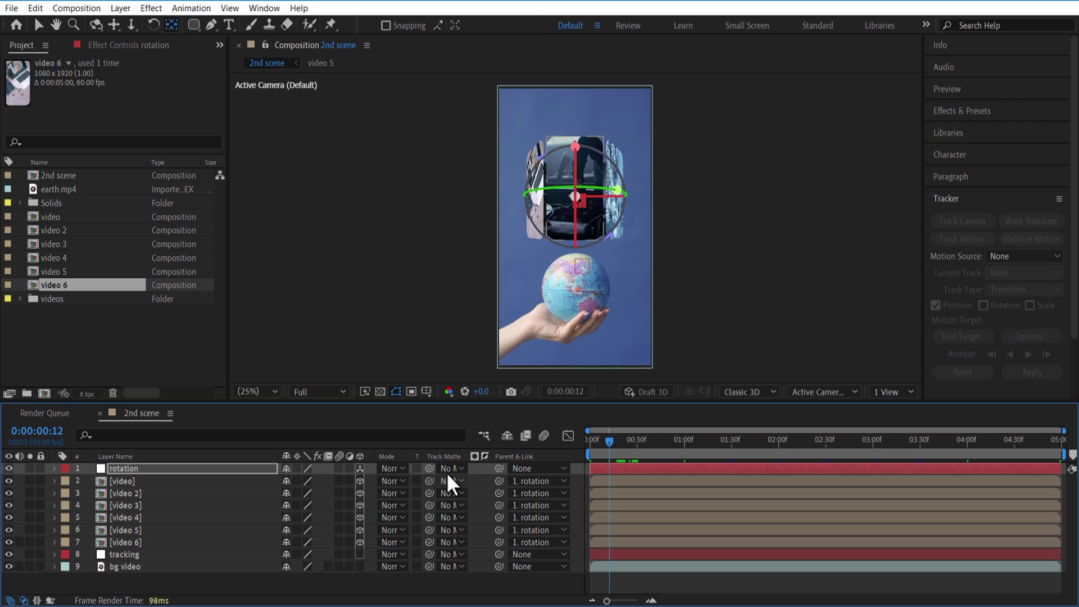
left_click_drag(498, 468, 155, 559)
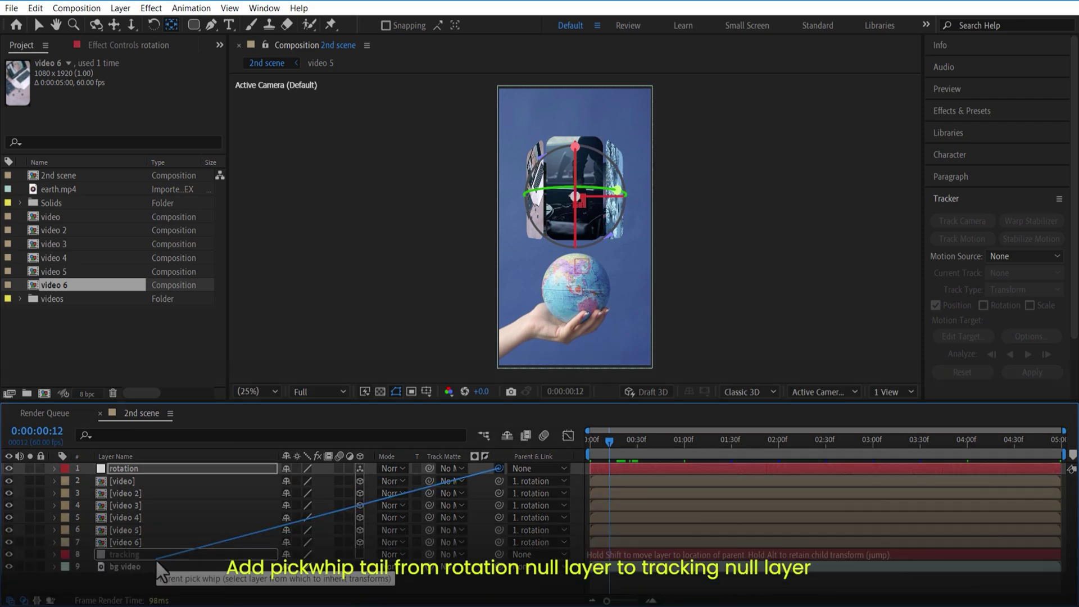
left_click_drag(155, 558, 155, 558)
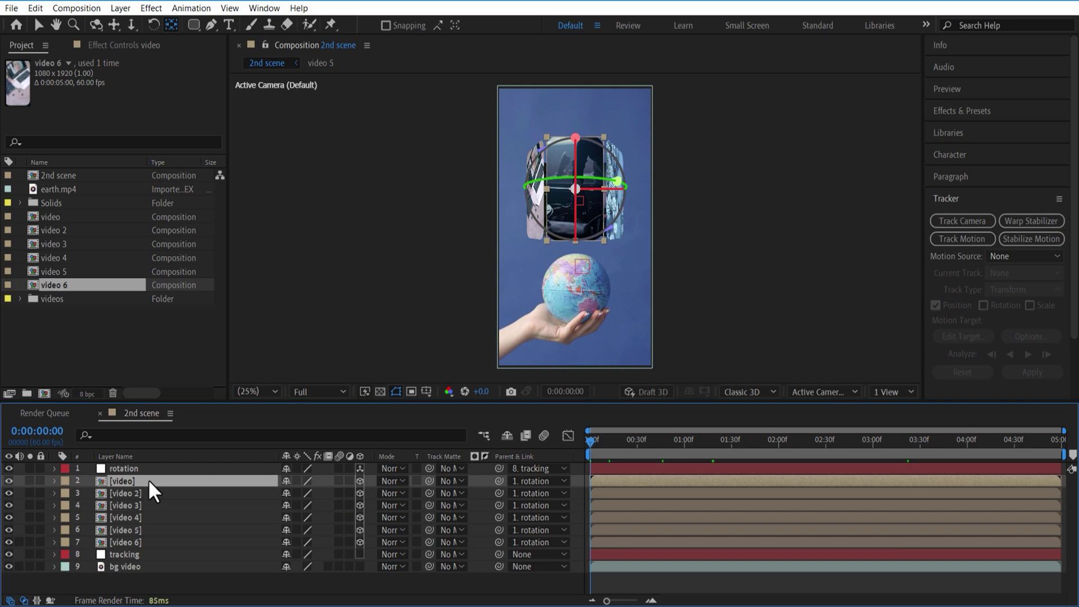
- Add Position and Opacity keyframes to the six video layers (layers 2–7)
left_click_drag(147, 479, 171, 532)
key("p")
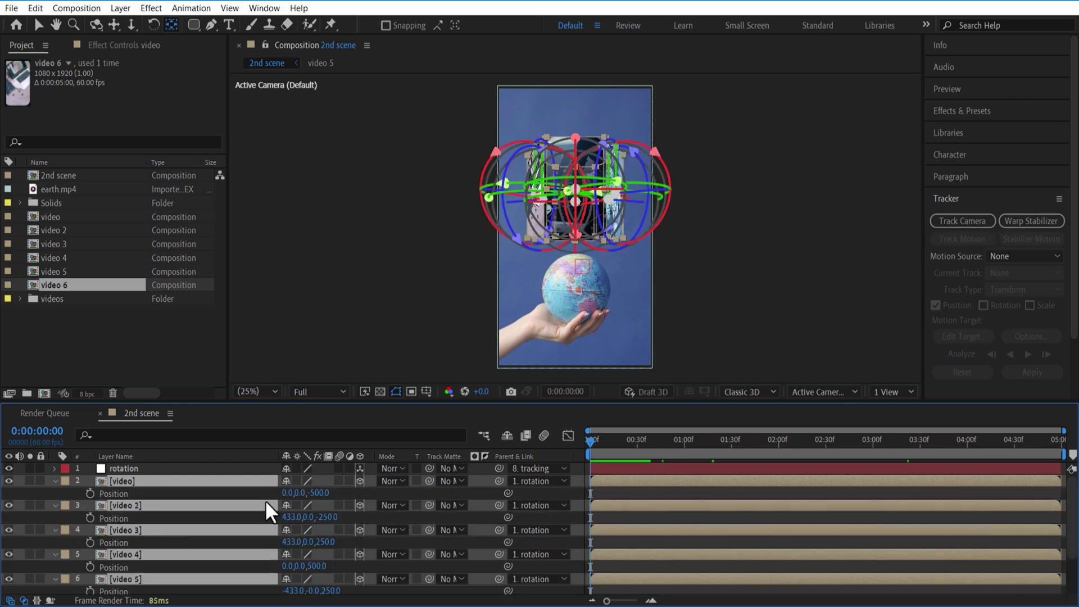
key("shift+t")
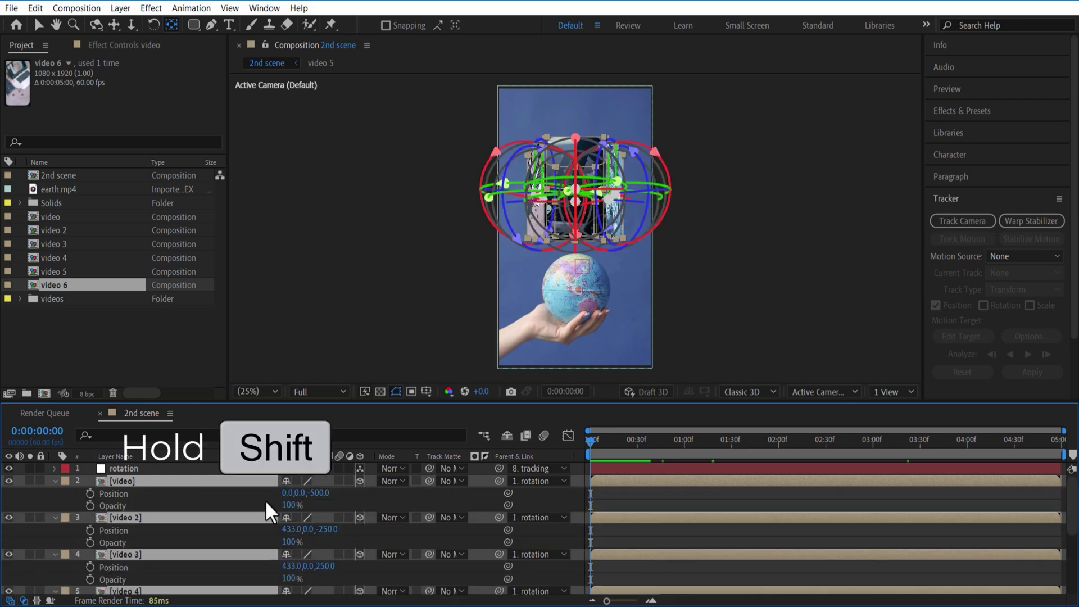
left_click(90, 494)
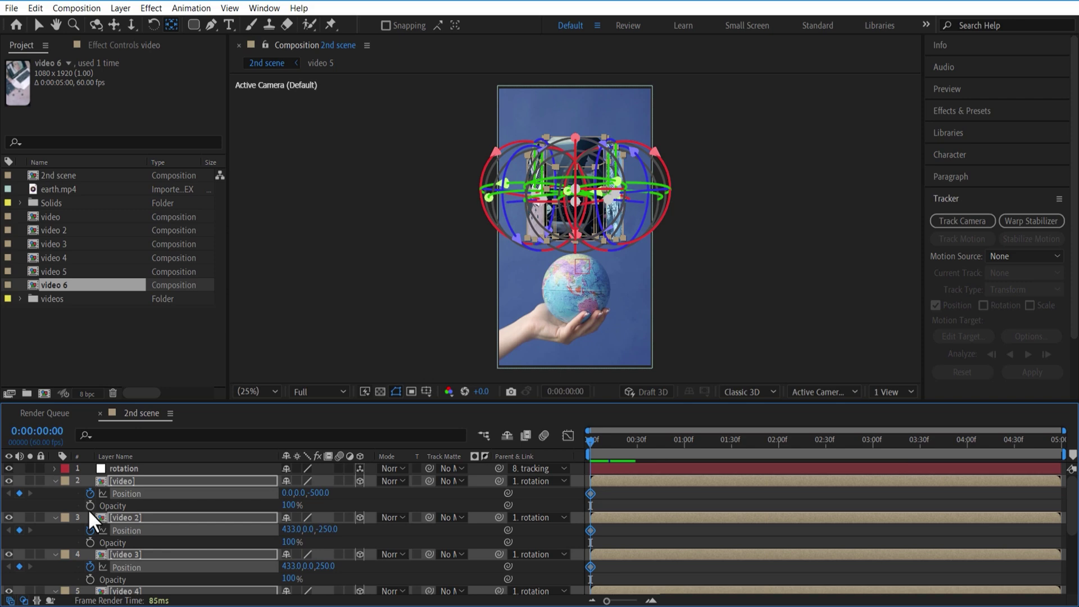
left_click(88, 508)
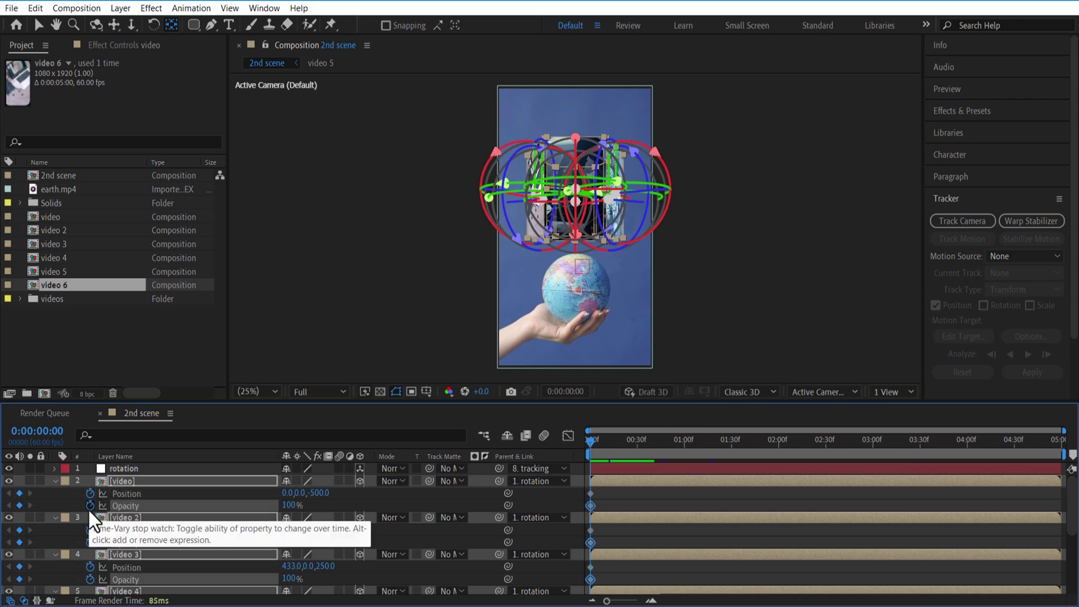
- Move those keyframes to frame 30, then key the 0:00 start 118 px lower at 0% opacity
left_click(638, 440)
scroll(588, 567, "down", 5)
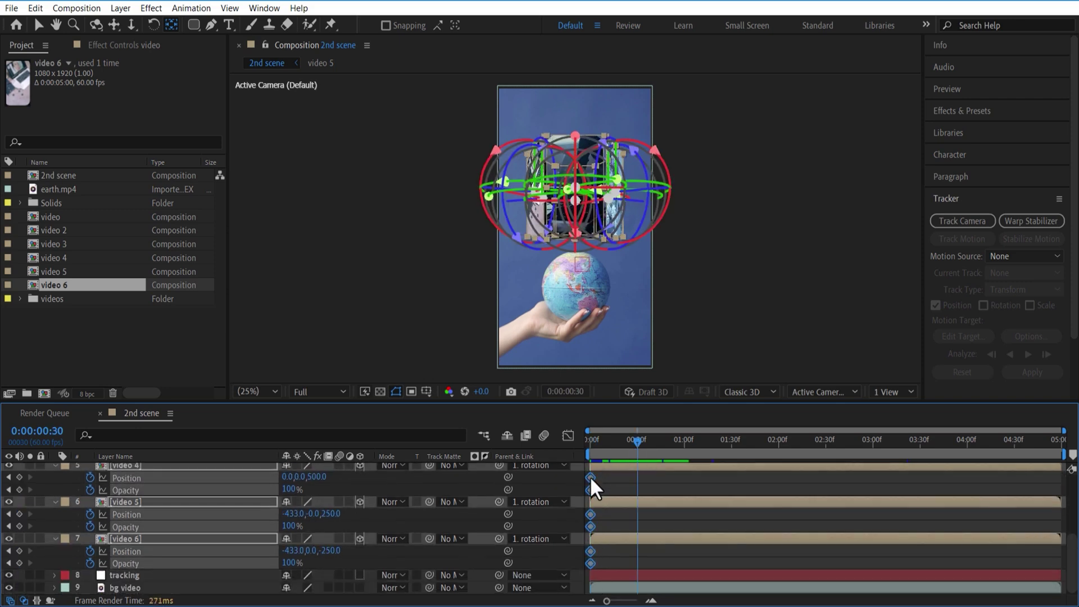
left_click_drag(589, 477, 637, 477)
key("Home")
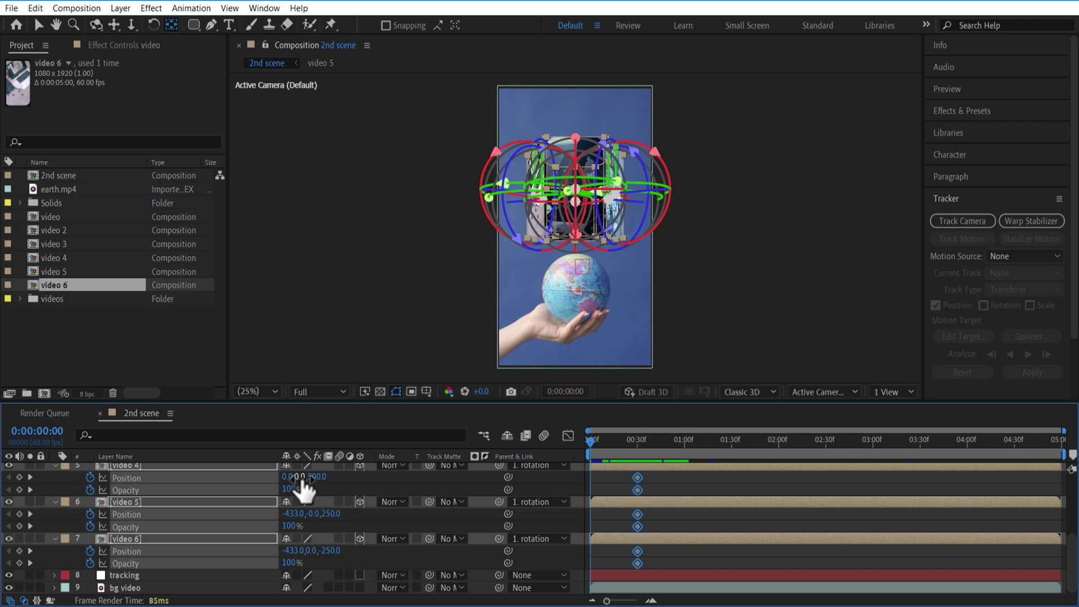
left_click_drag(322, 482, 377, 486)
key("alt+shift+t")
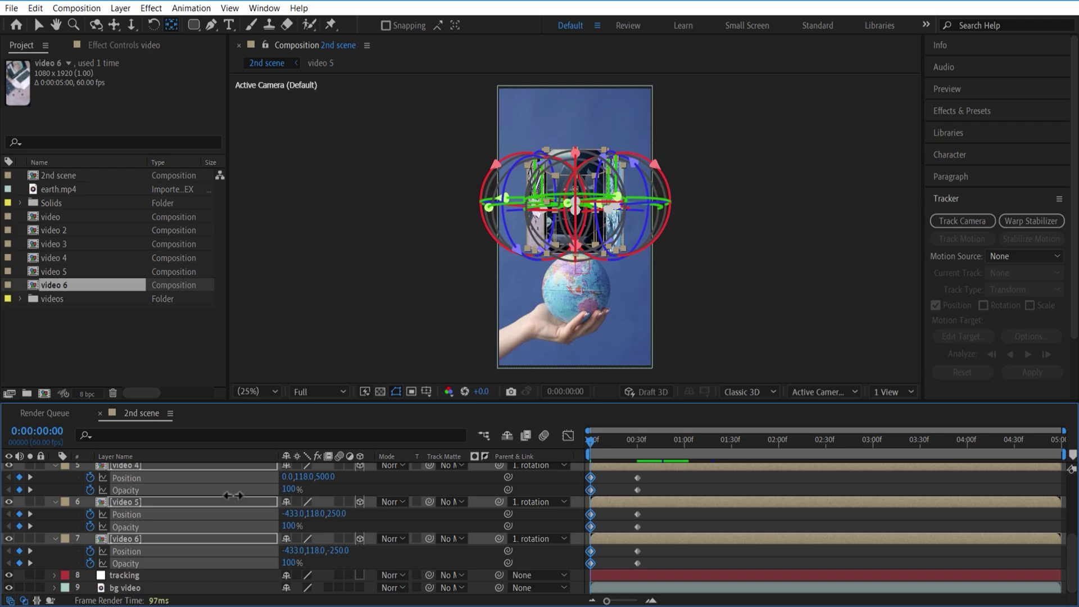
- Apply Easy Ease to all the intro Position and Opacity keyframes
left_click_drag(584, 440, 635, 460)
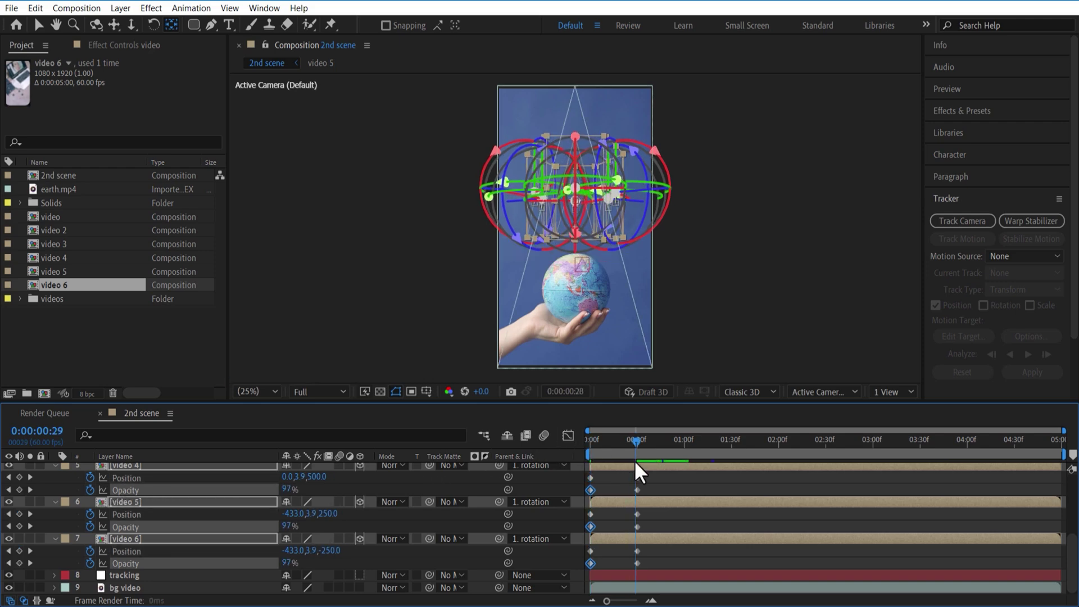
left_click_drag(625, 401, 626, 233)
left_click_drag(661, 515, 593, 321)
right_click(592, 324)
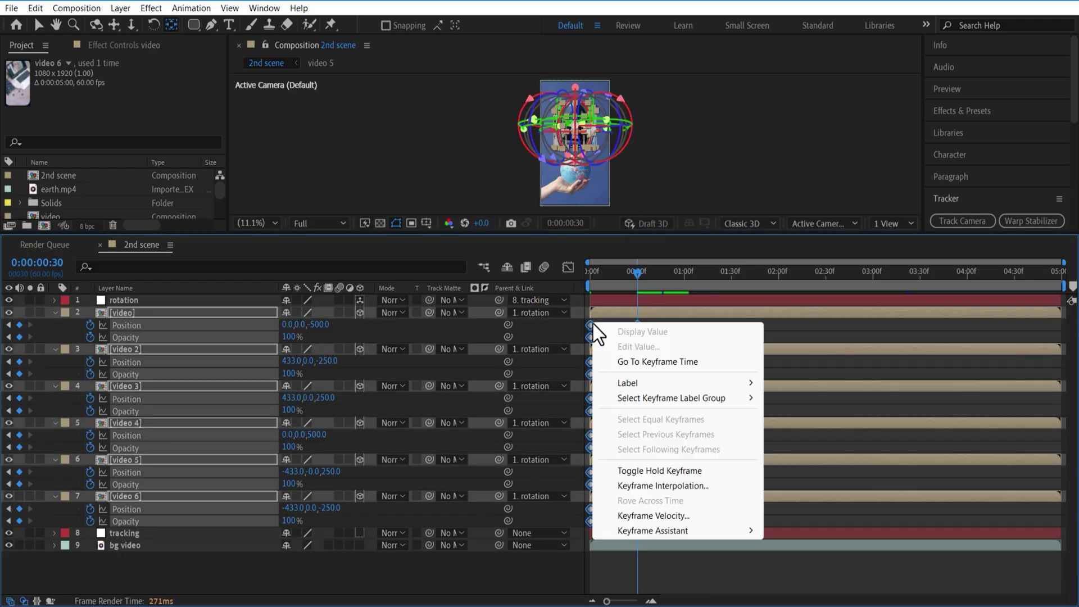
mouse_move(660, 530)
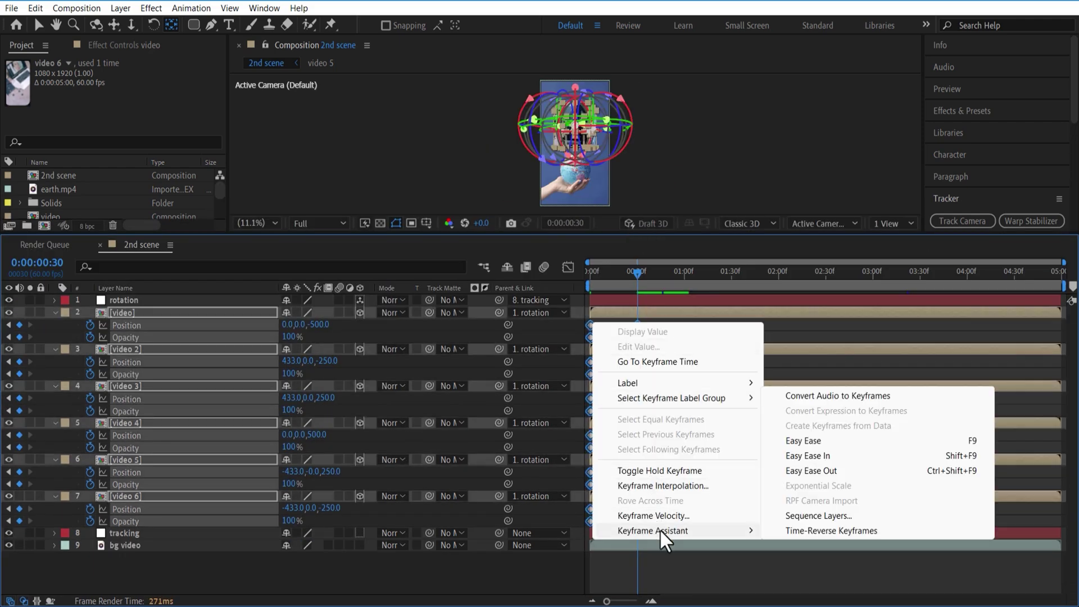
left_click(809, 441)
key("Home")
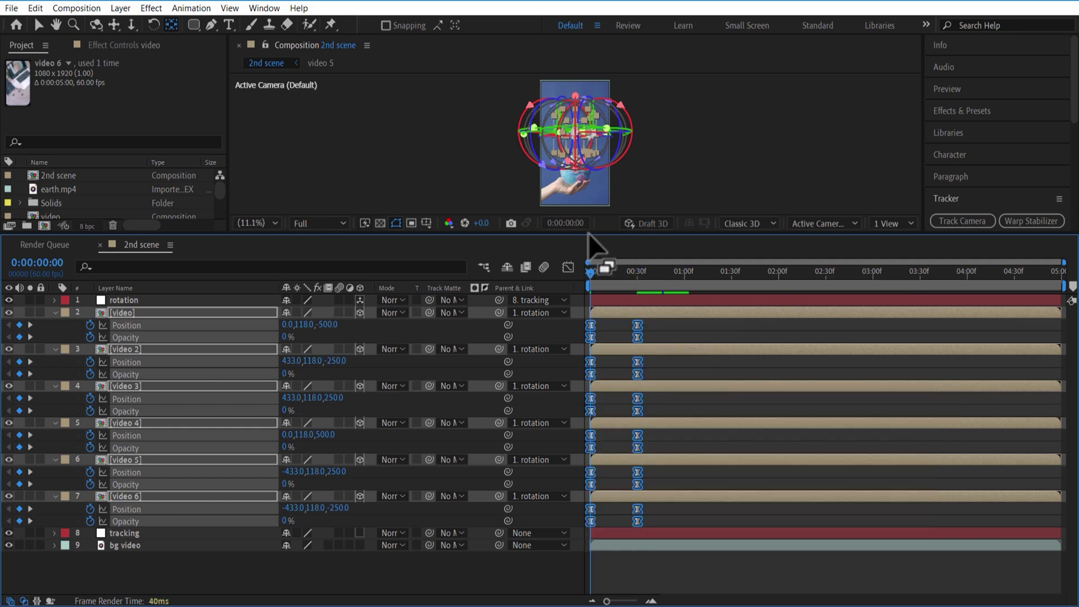
left_click_drag(590, 235, 590, 374)
key("u")
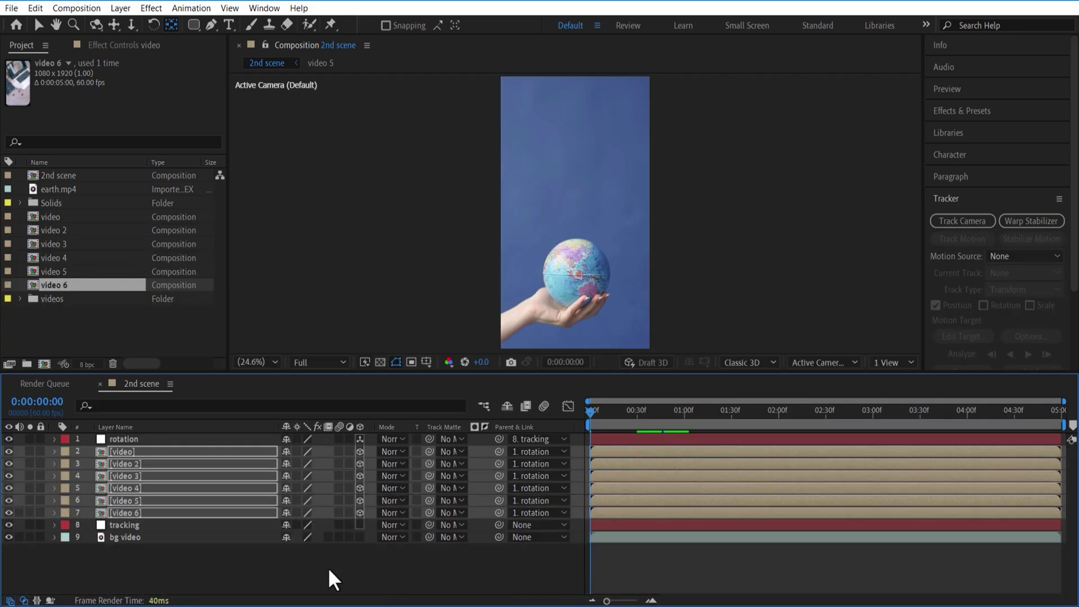